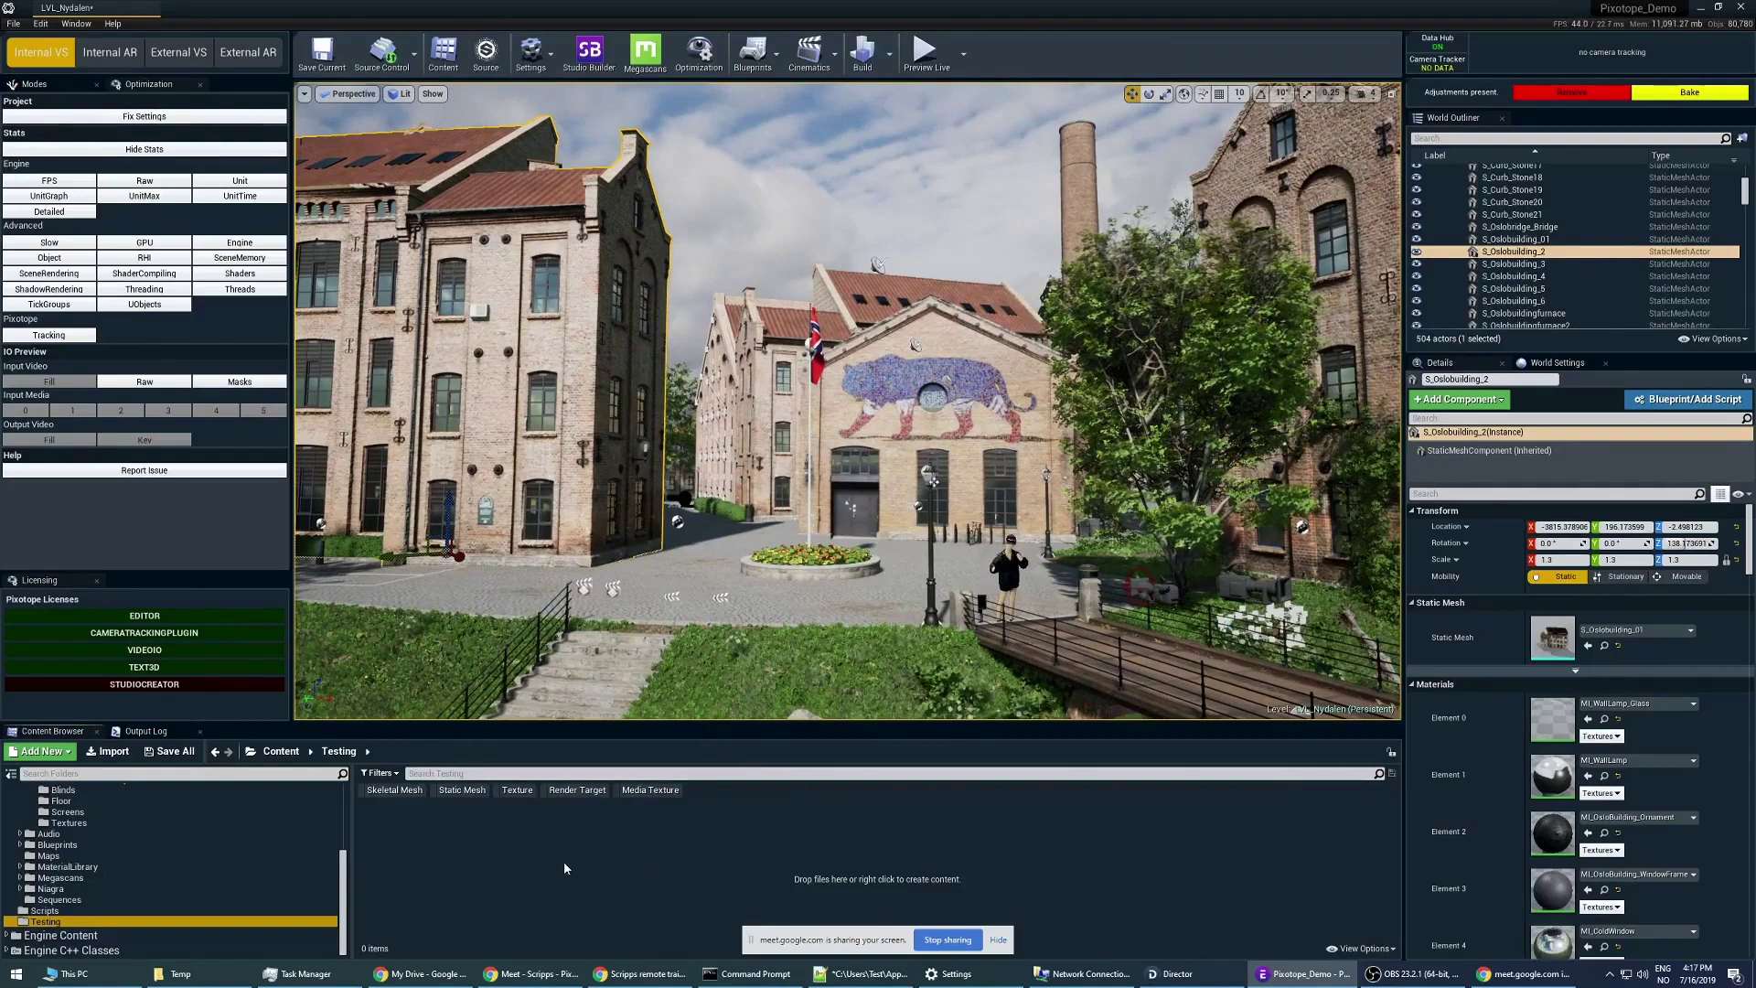
Step: Place the Temp folder over the editor, select the three StudioPillars FBX files, and drag S_StudioPillars.fbx toward Testing
{"action": "key", "text": "alt+Tab"}
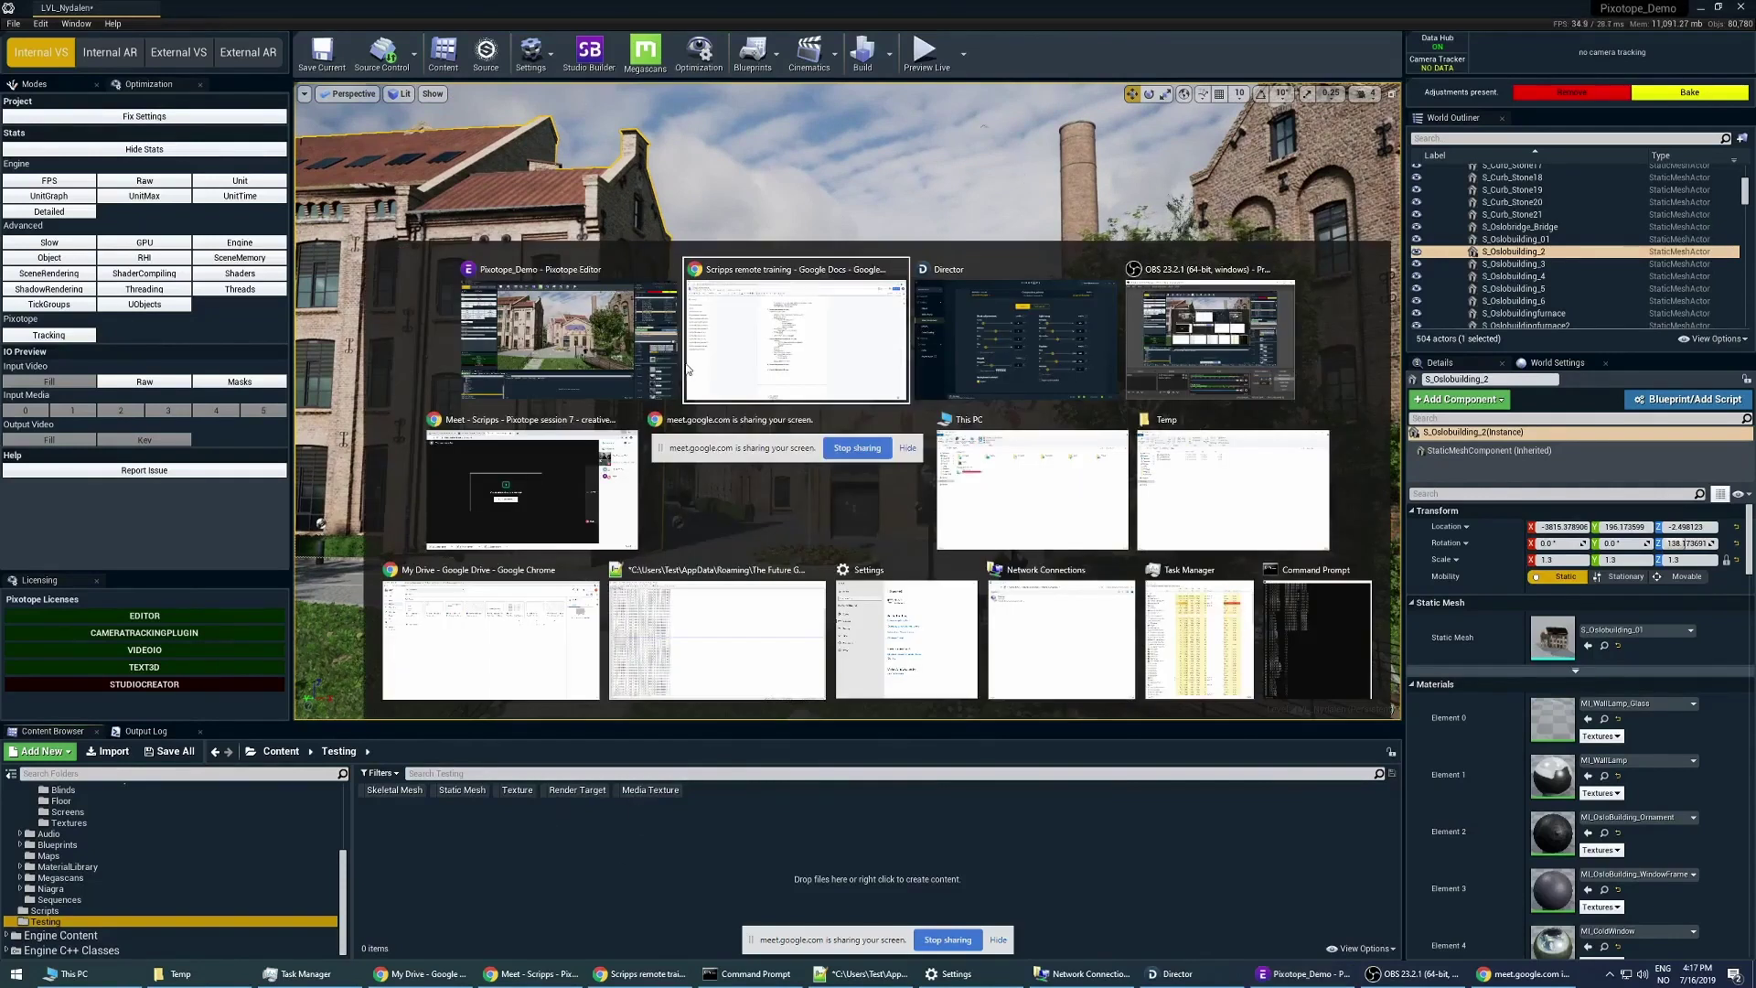
{"action": "left_click", "coordinate": [1233, 489]}
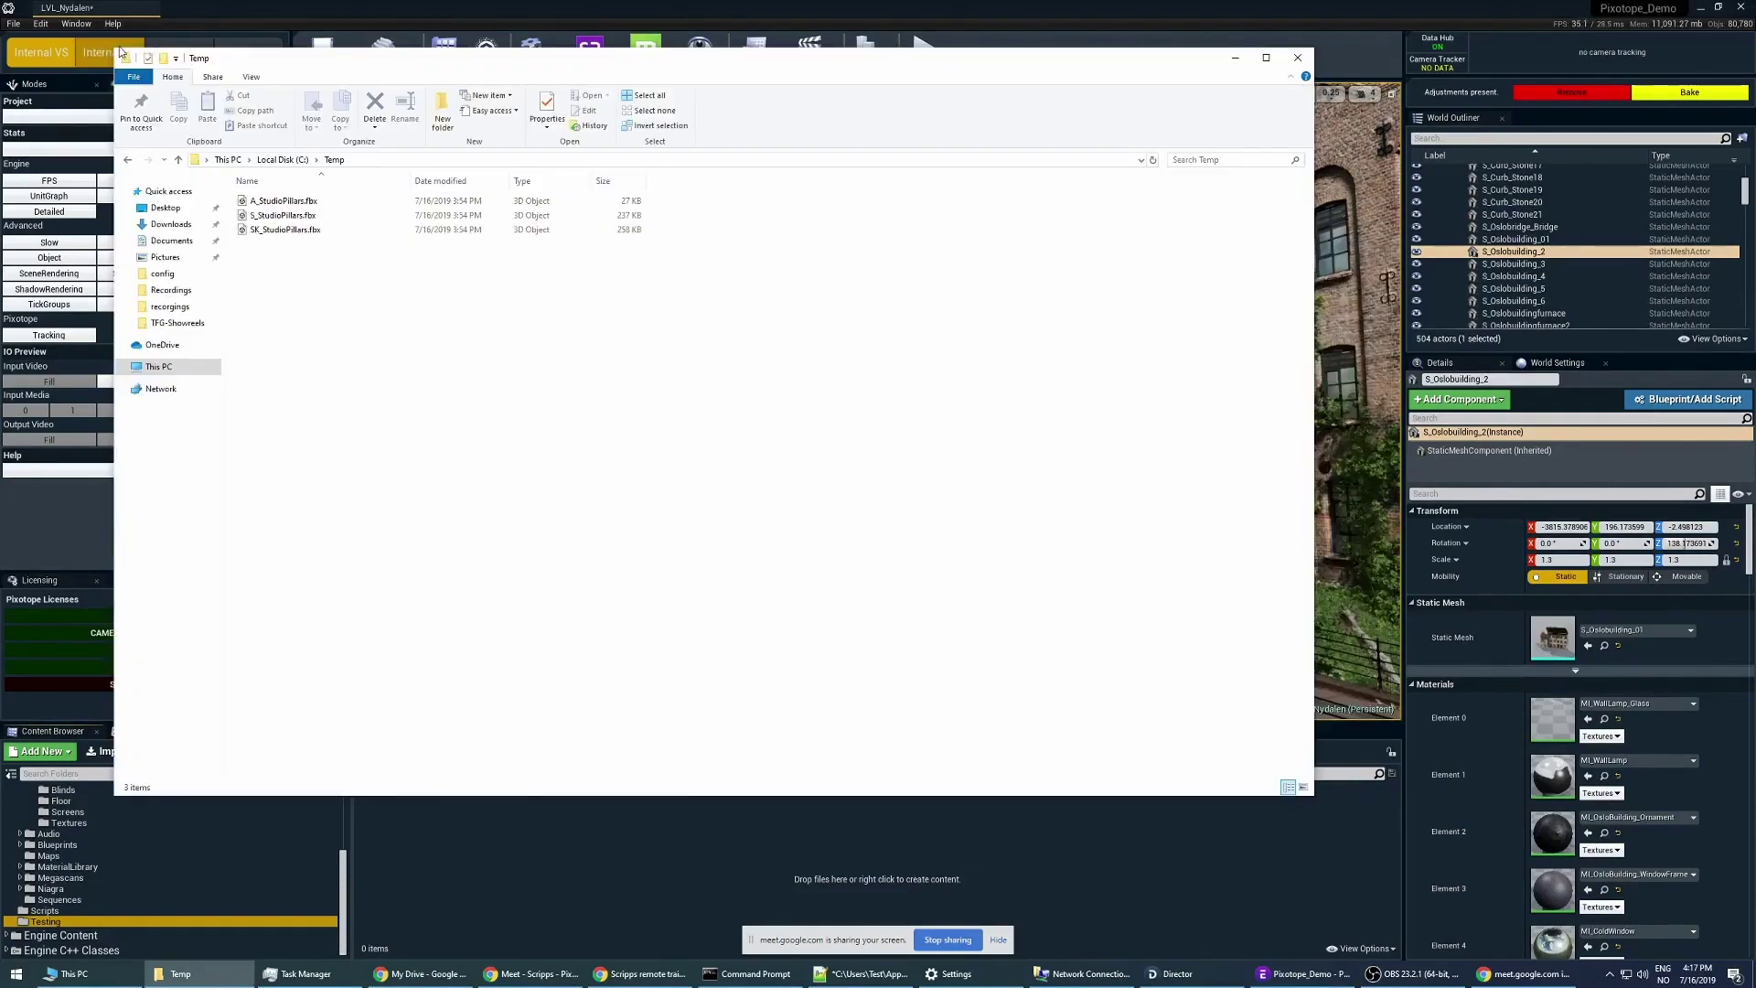
{"action": "mouse_move", "coordinate": [119, 52]}
{"action": "left_mouse_down"}
{"action": "mouse_move", "coordinate": [890, 479]}
{"action": "mouse_move", "coordinate": [1201, 111]}
{"action": "left_mouse_up"}
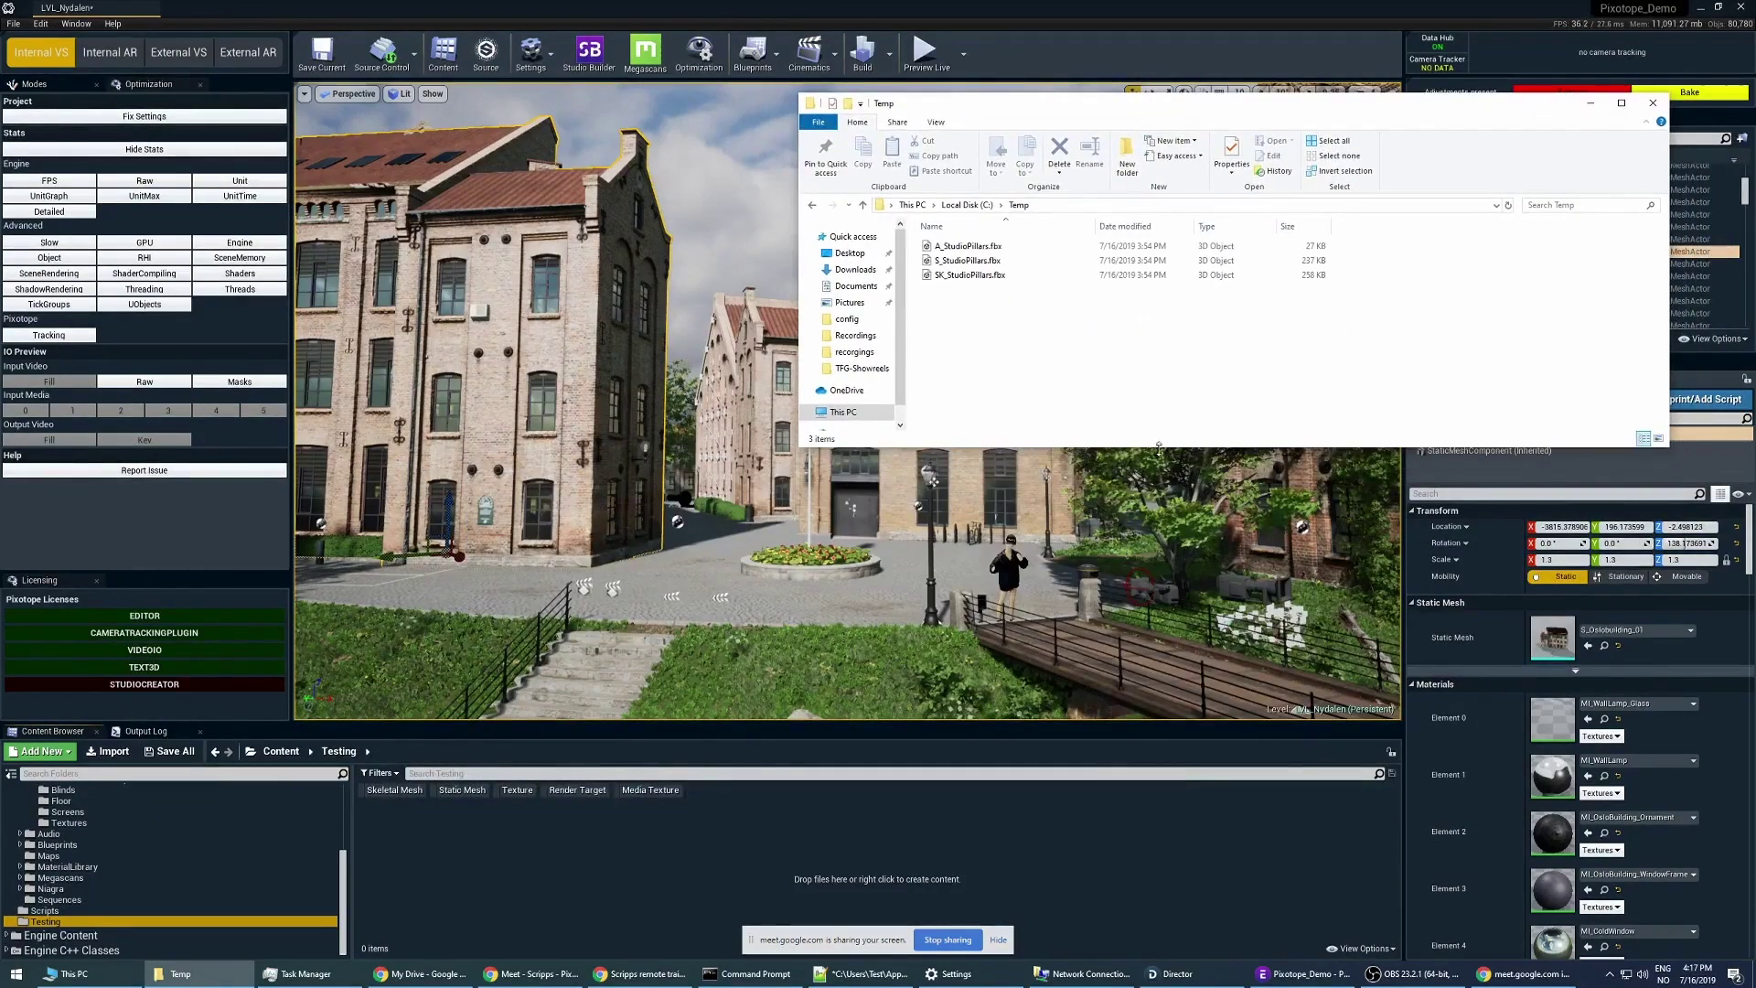
{"action": "mouse_move", "coordinate": [1159, 448]}
{"action": "left_mouse_down"}
{"action": "mouse_move", "coordinate": [1157, 470]}
{"action": "mouse_move", "coordinate": [1070, 490]}
{"action": "left_mouse_up"}
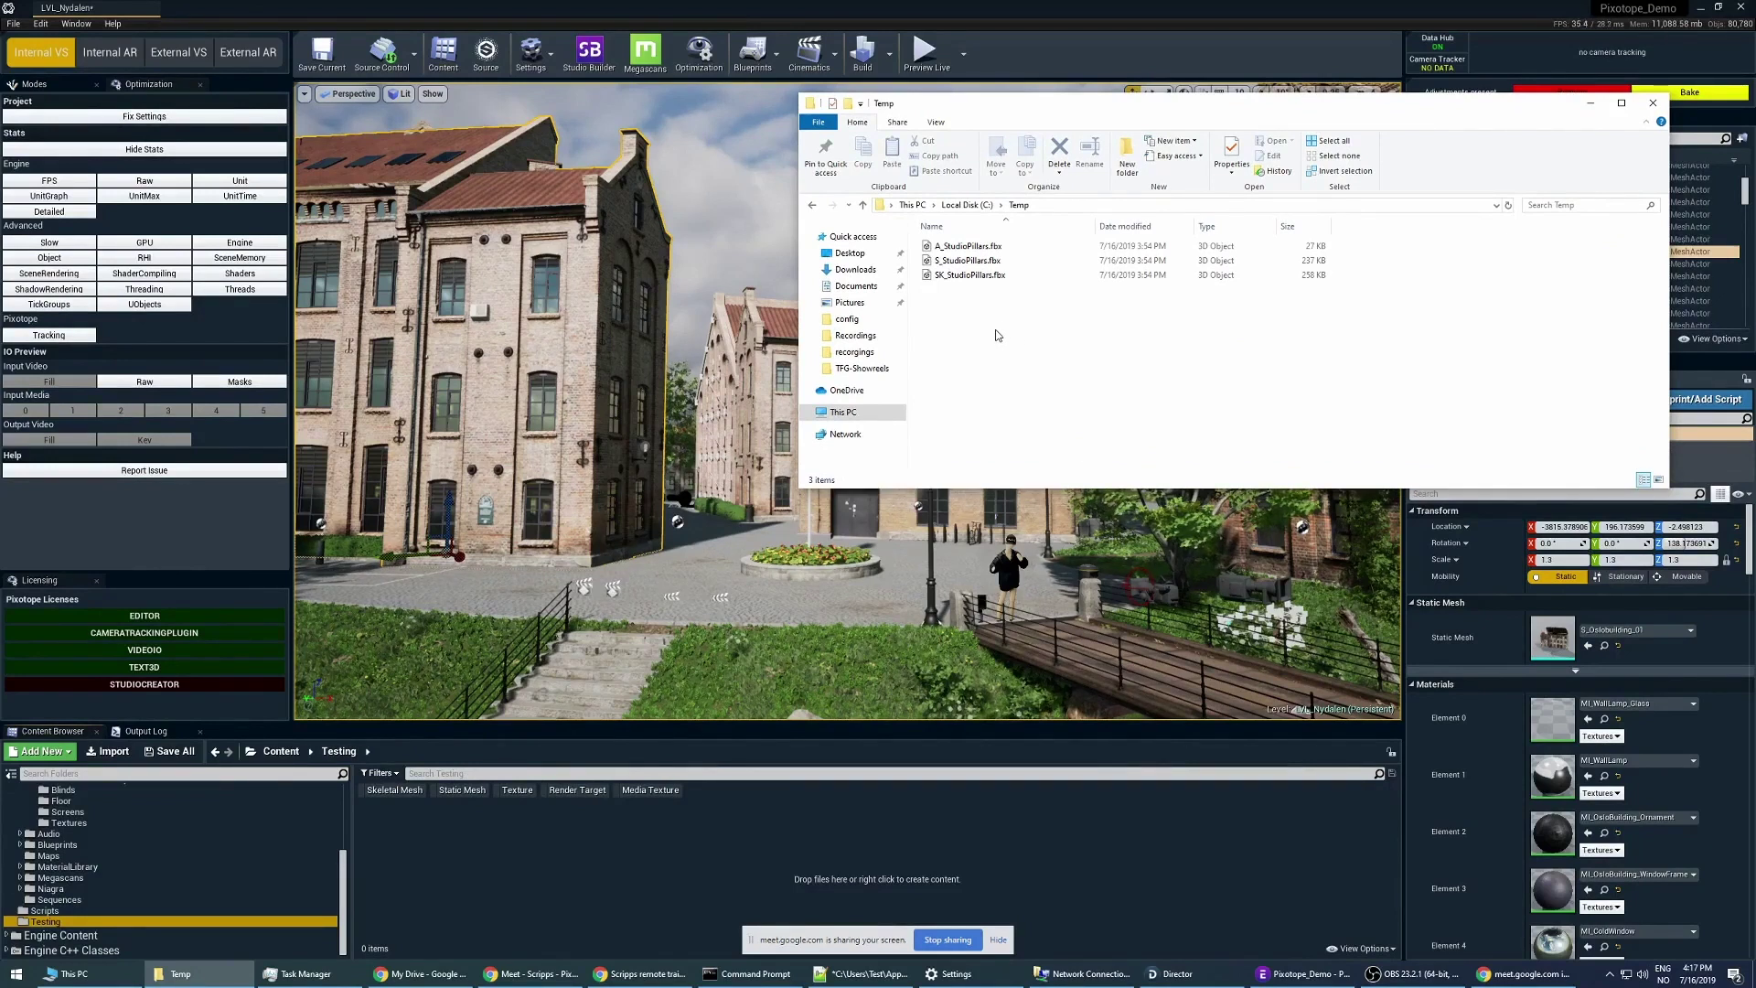
{"action": "left_click_drag", "start_coordinate": [981, 323], "coordinate": [959, 347]}
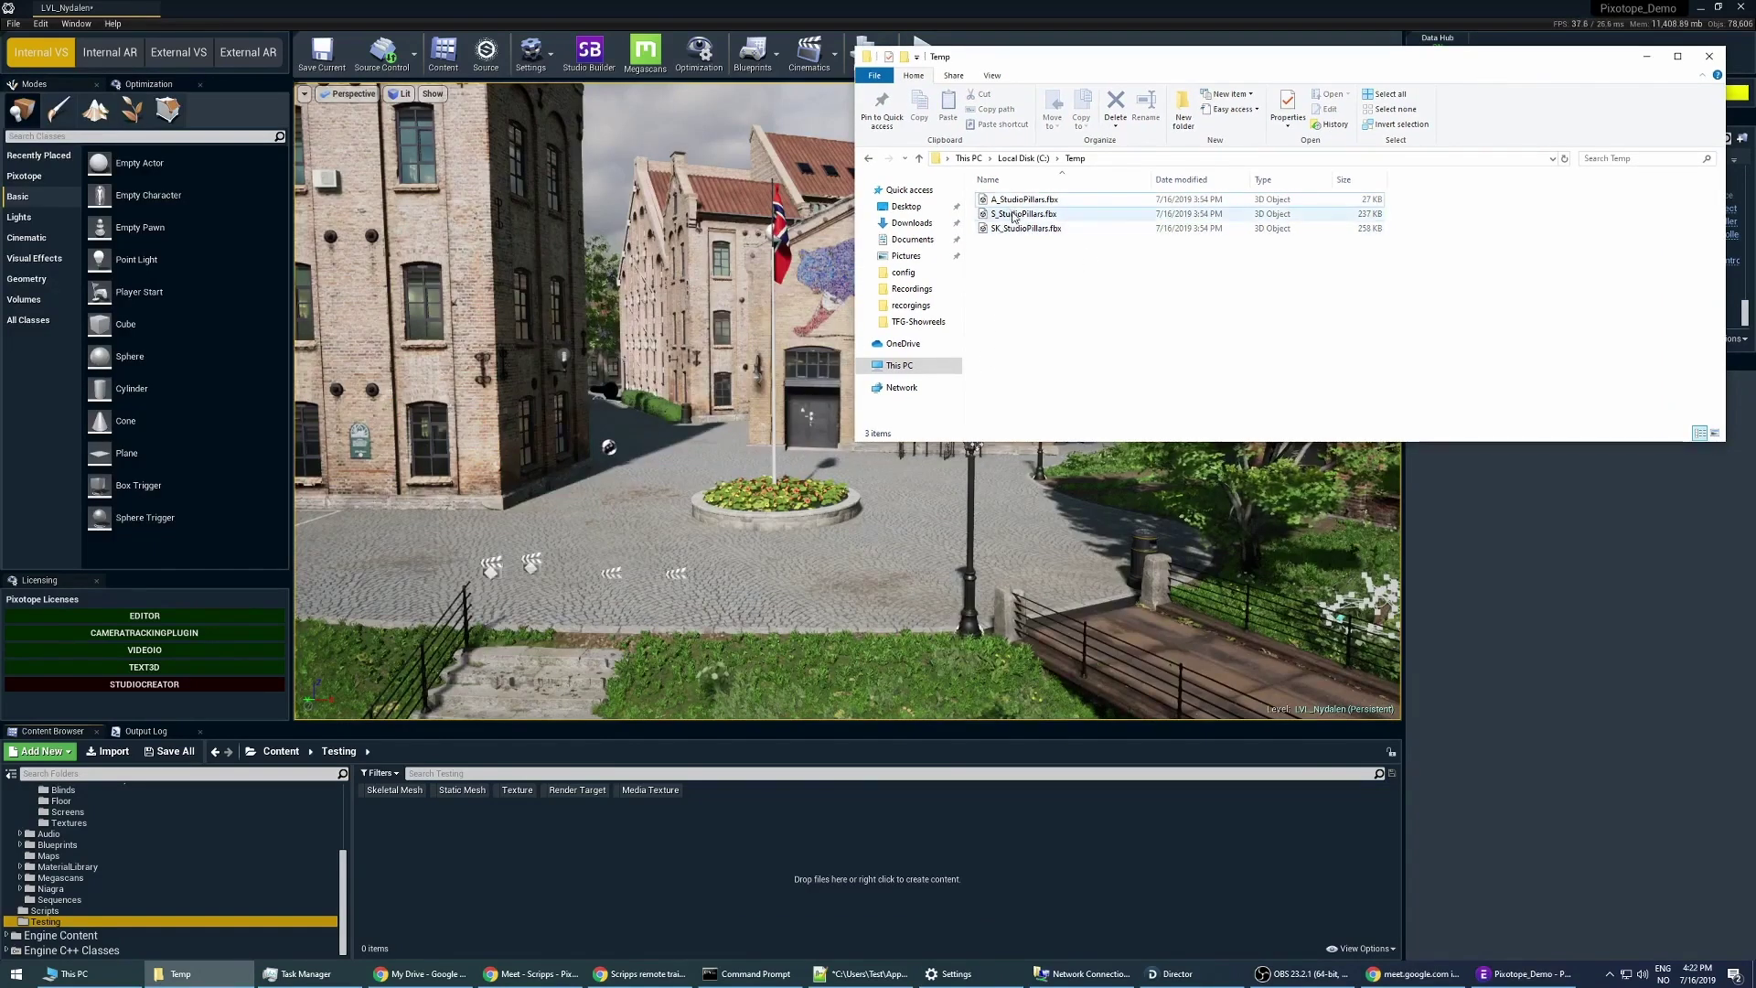
{"action": "mouse_move", "coordinate": [1022, 214]}
{"action": "left_mouse_down"}
{"action": "mouse_move", "coordinate": [807, 772]}
{"action": "mouse_move", "coordinate": [992, 226]}
{"action": "mouse_move", "coordinate": [514, 884]}
{"action": "left_mouse_up"}
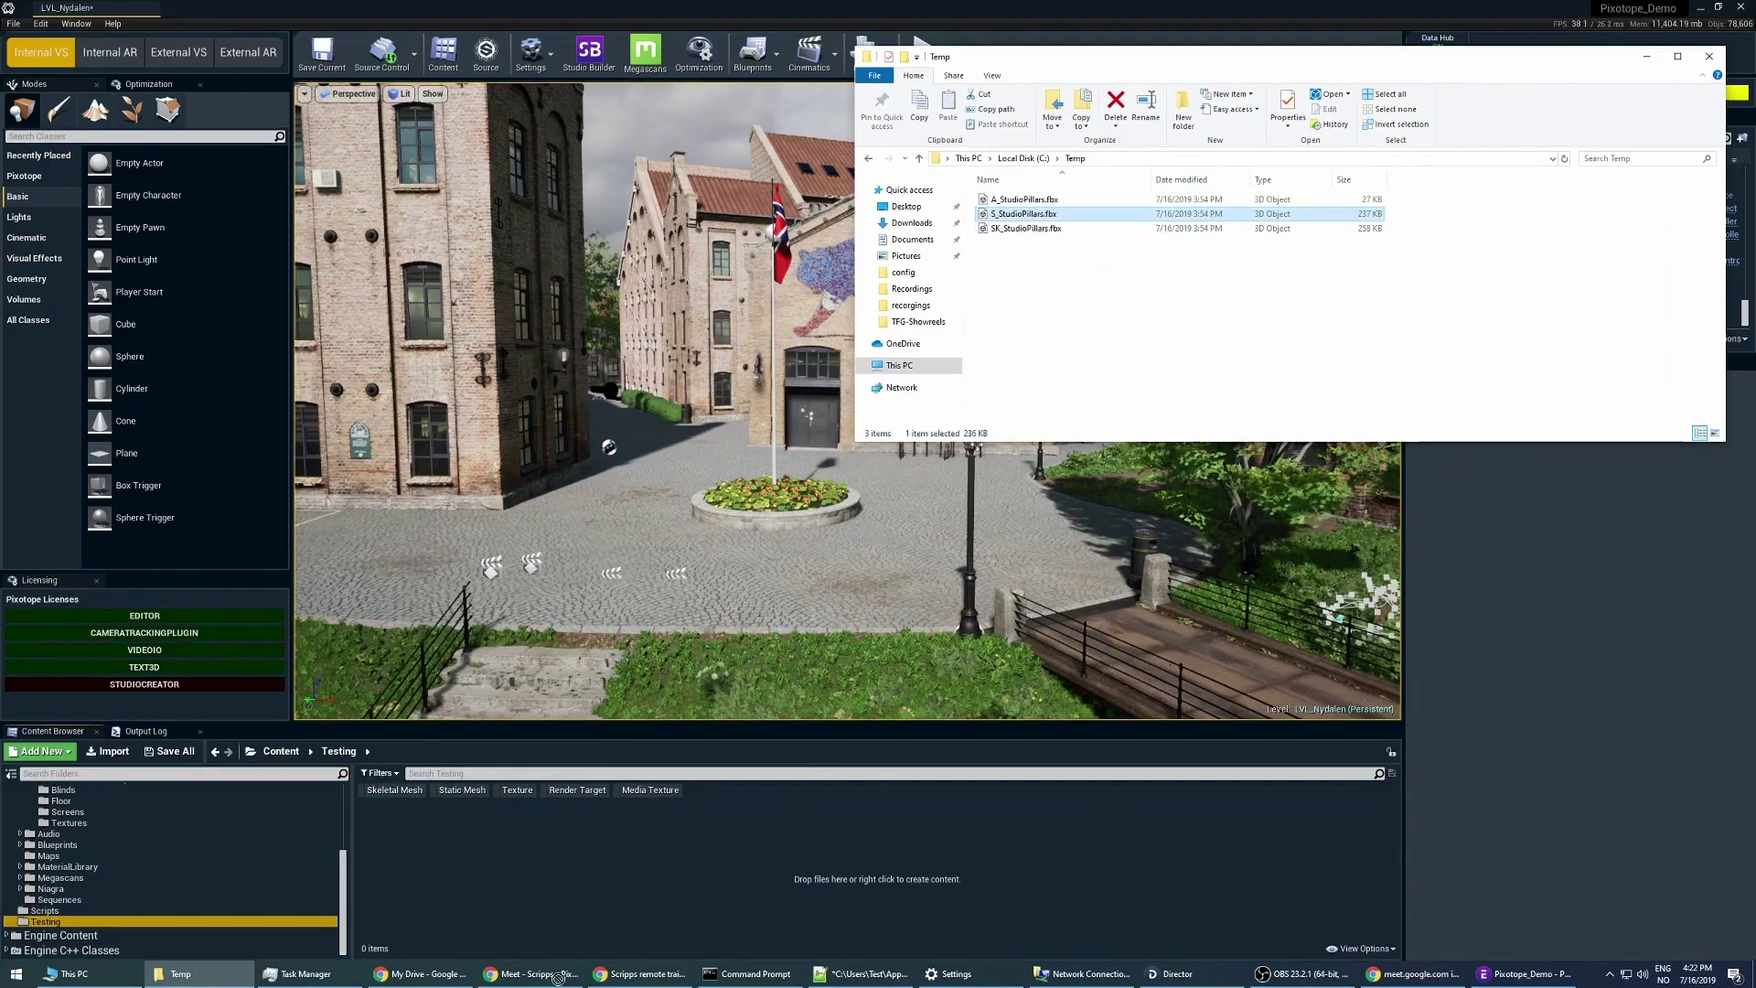
Step: Drop S_StudioPillars.fbx into the Testing folder and move the FBX Import Options dialog aside
{"action": "left_click_drag", "start_coordinate": [515, 885], "coordinate": [546, 847]}
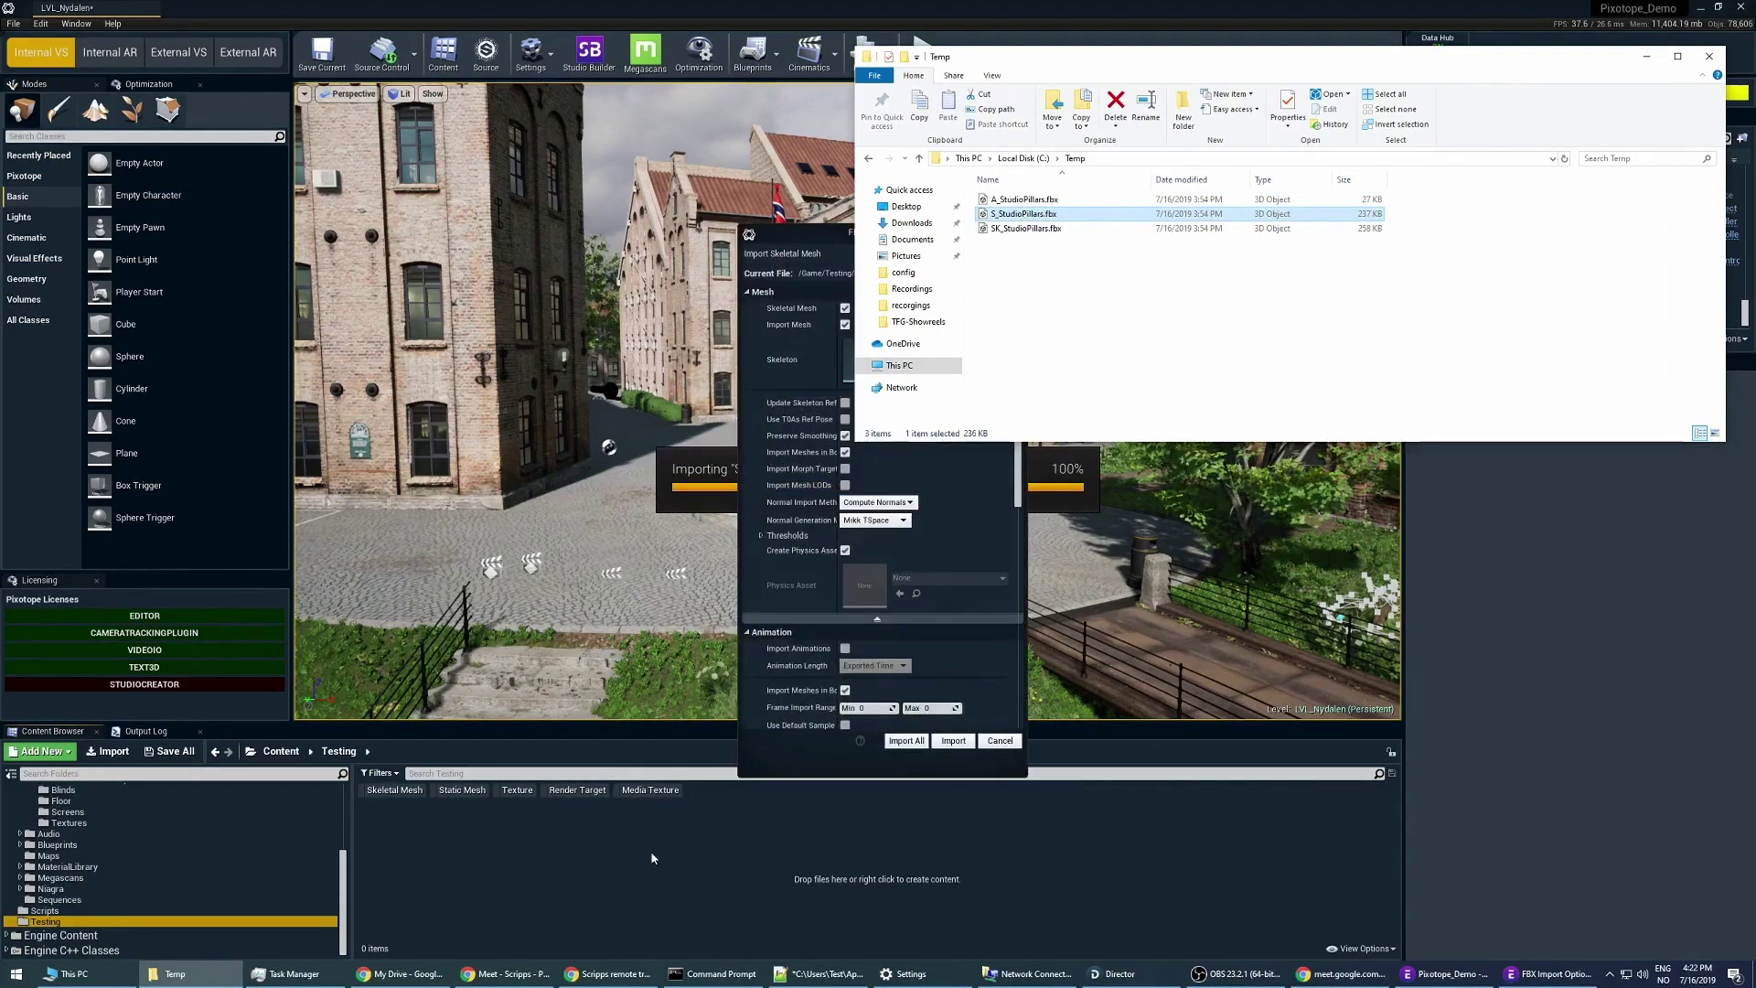
{"action": "scroll", "coordinate": [650, 528], "scroll_direction": "down", "scroll_amount": 5}
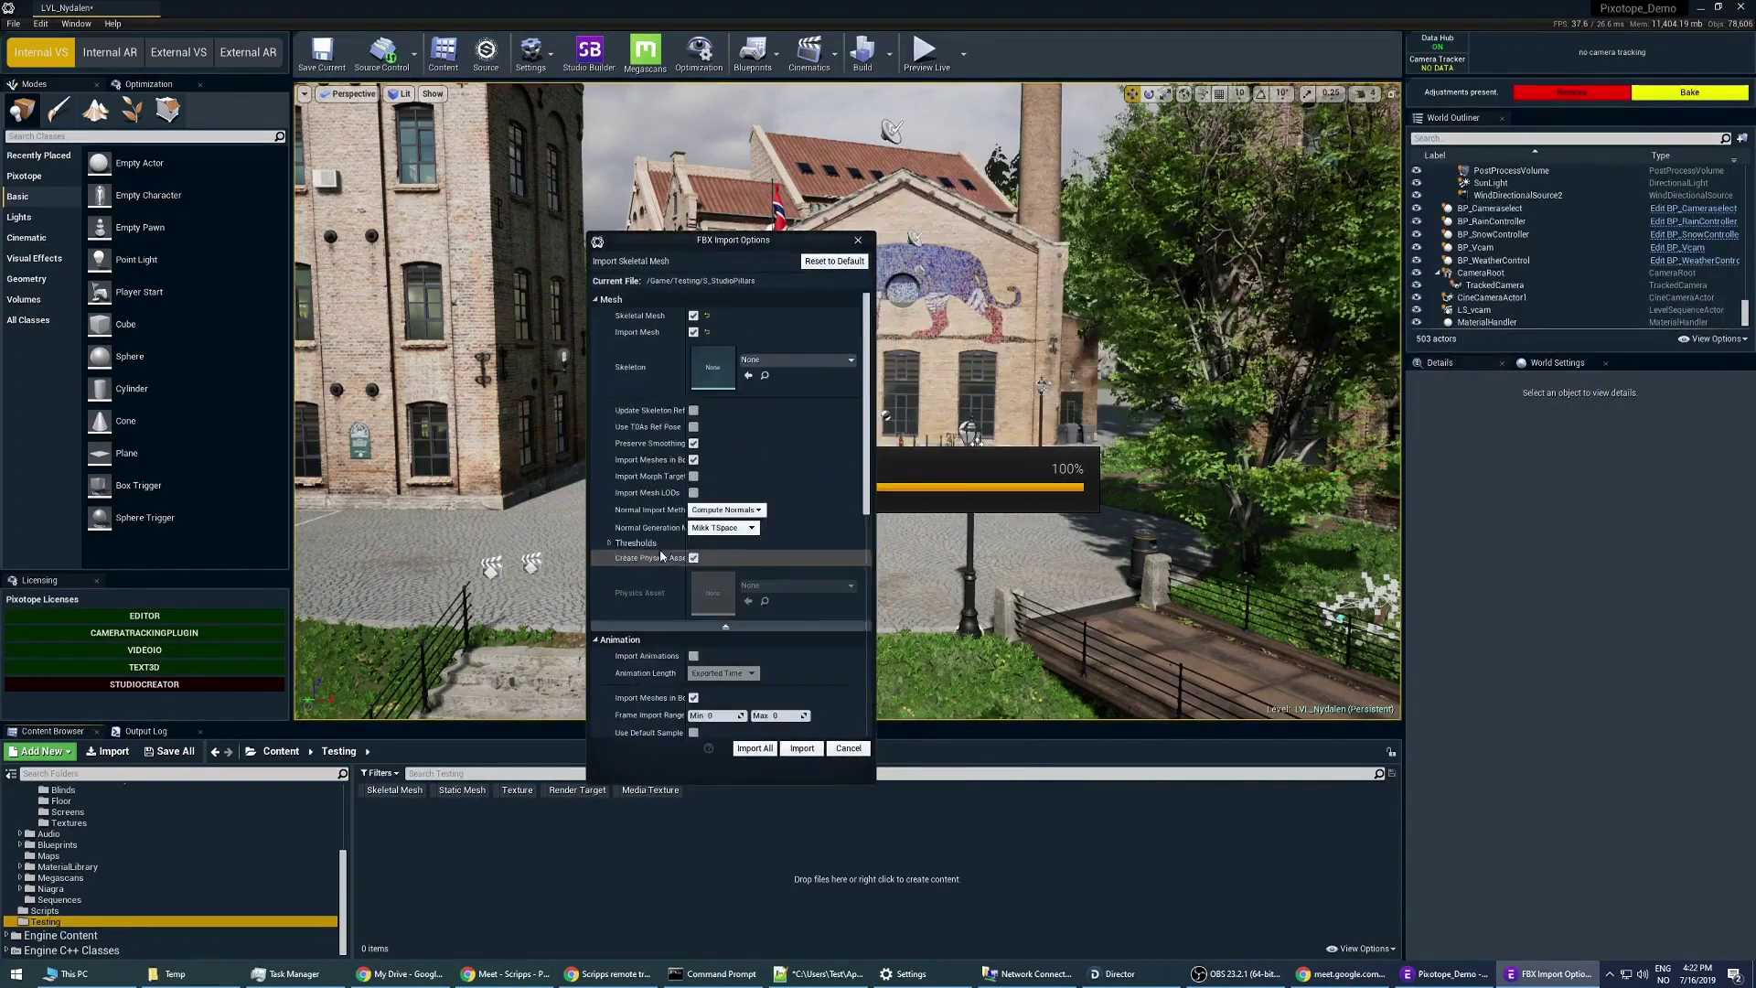
{"action": "scroll", "coordinate": [650, 528], "scroll_direction": "up", "scroll_amount": 3}
{"action": "scroll", "coordinate": [650, 529], "scroll_direction": "up", "scroll_amount": 3}
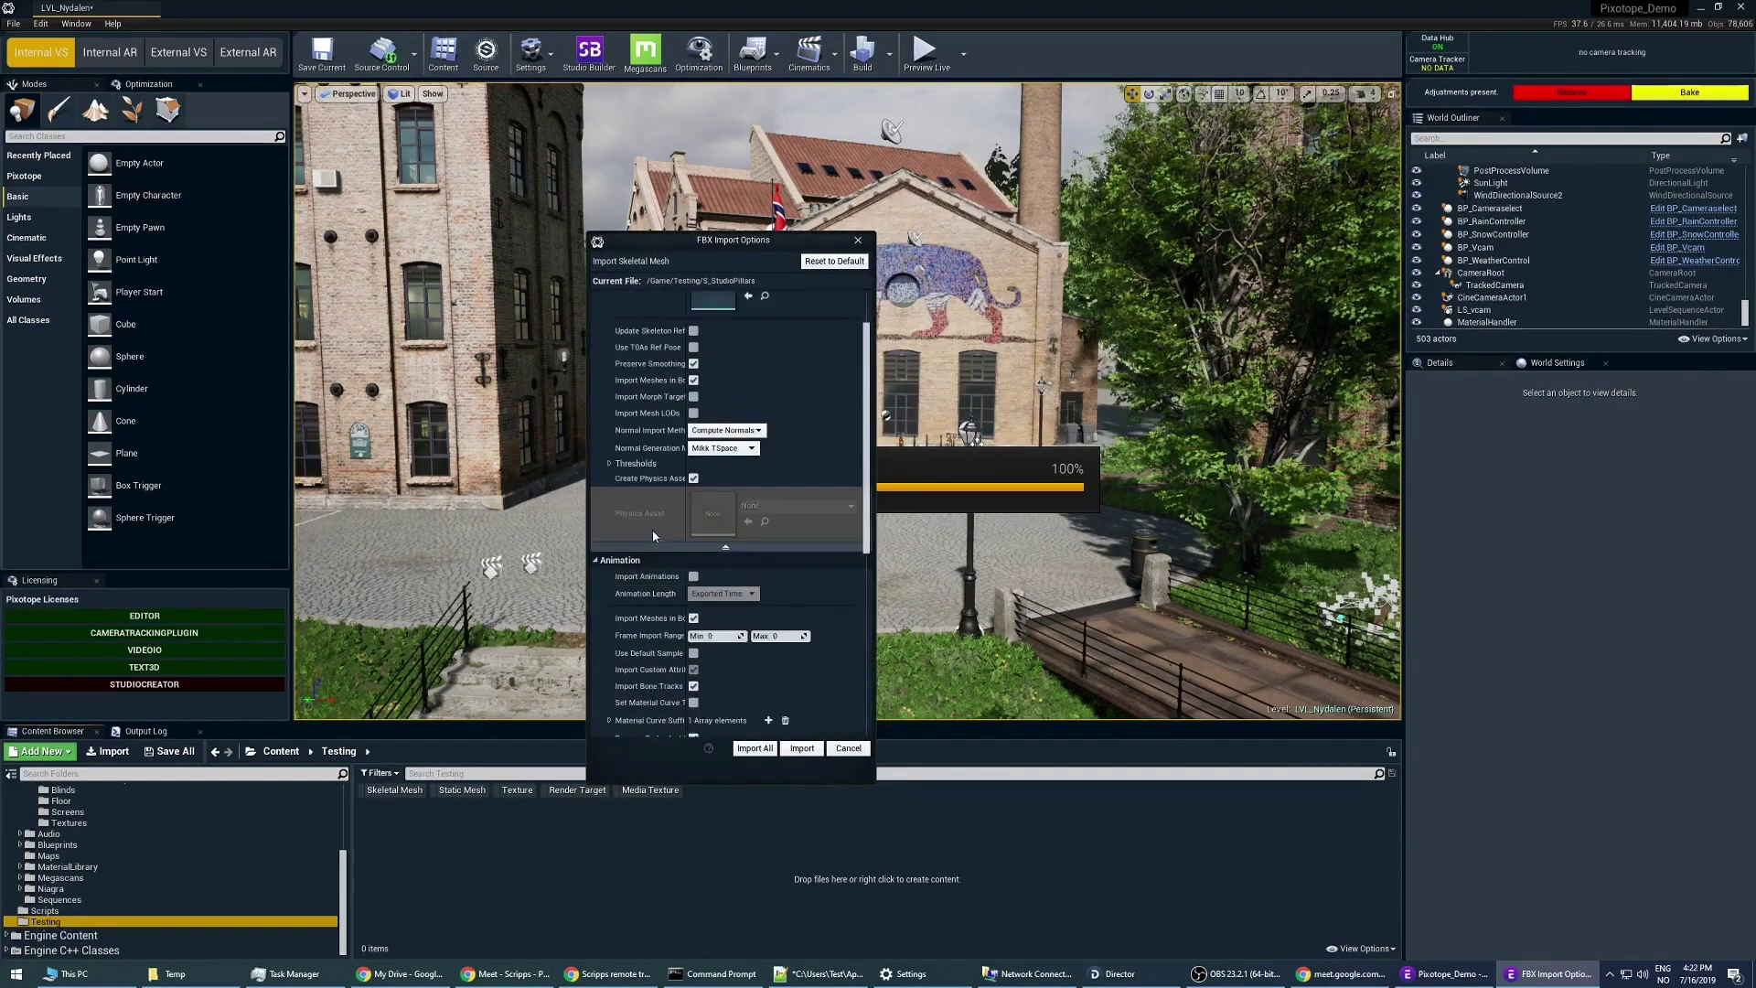
{"action": "scroll", "coordinate": [651, 529], "scroll_direction": "up", "scroll_amount": 2}
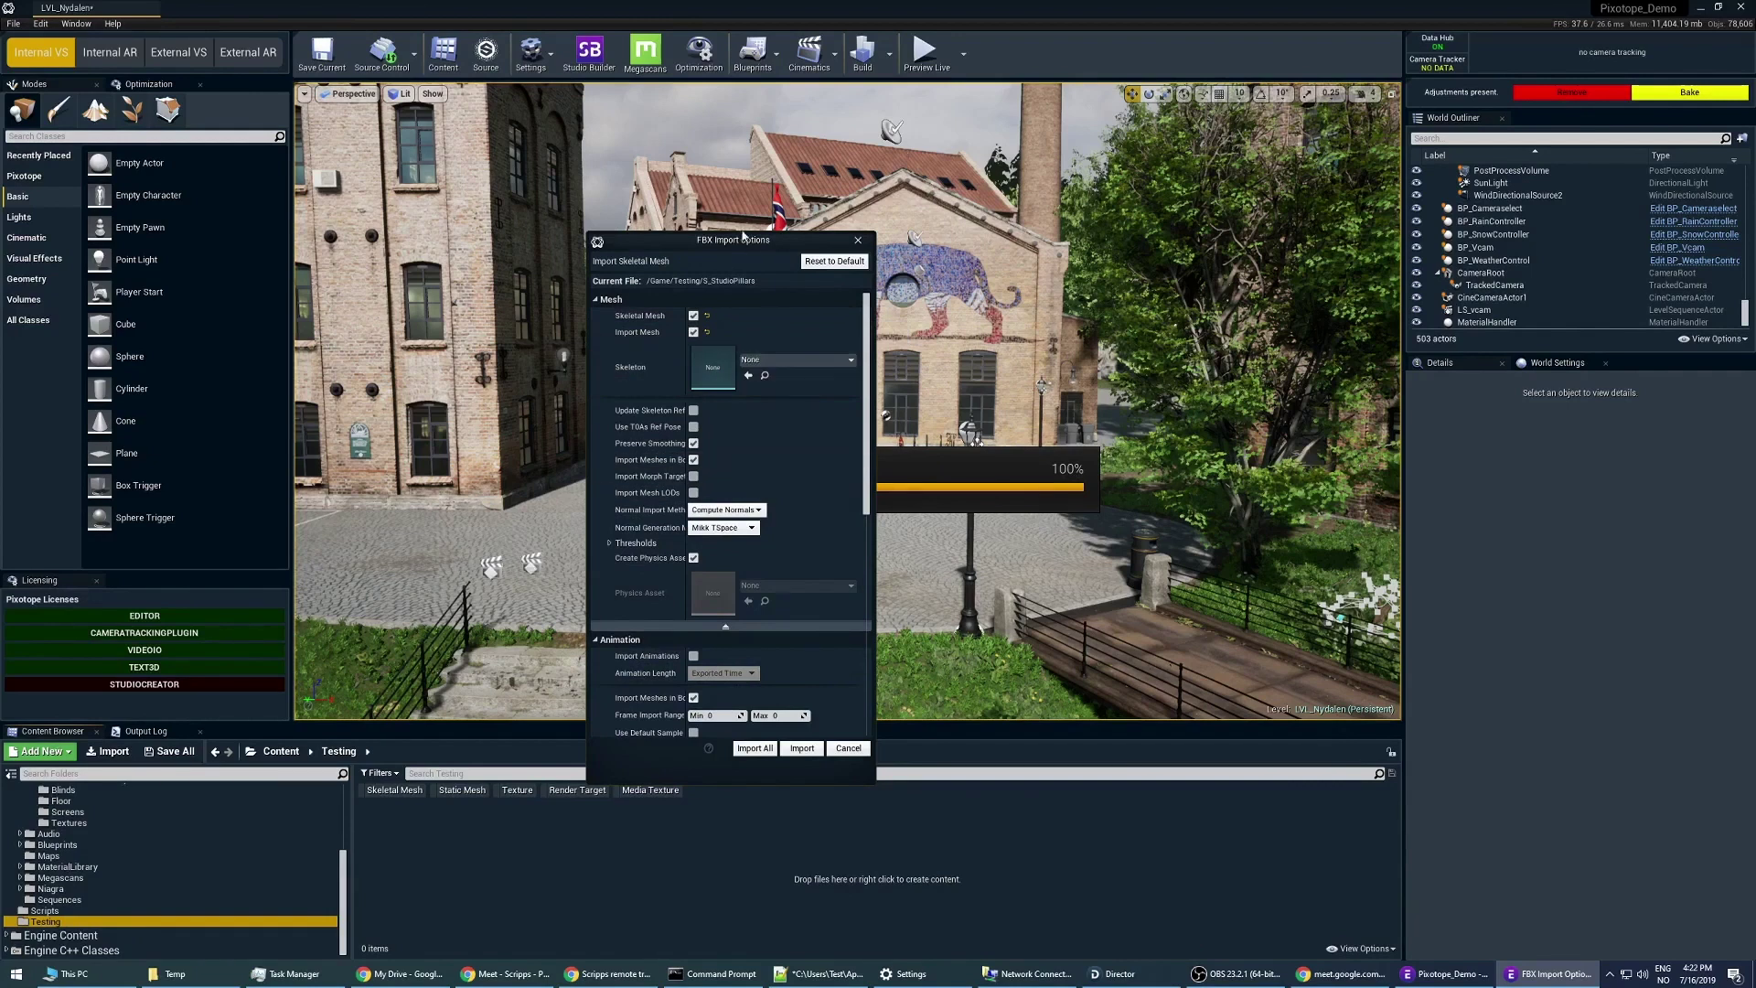
{"action": "mouse_move", "coordinate": [742, 243]}
{"action": "left_mouse_down"}
{"action": "mouse_move", "coordinate": [485, 140]}
{"action": "mouse_move", "coordinate": [501, 142]}
{"action": "left_mouse_up"}
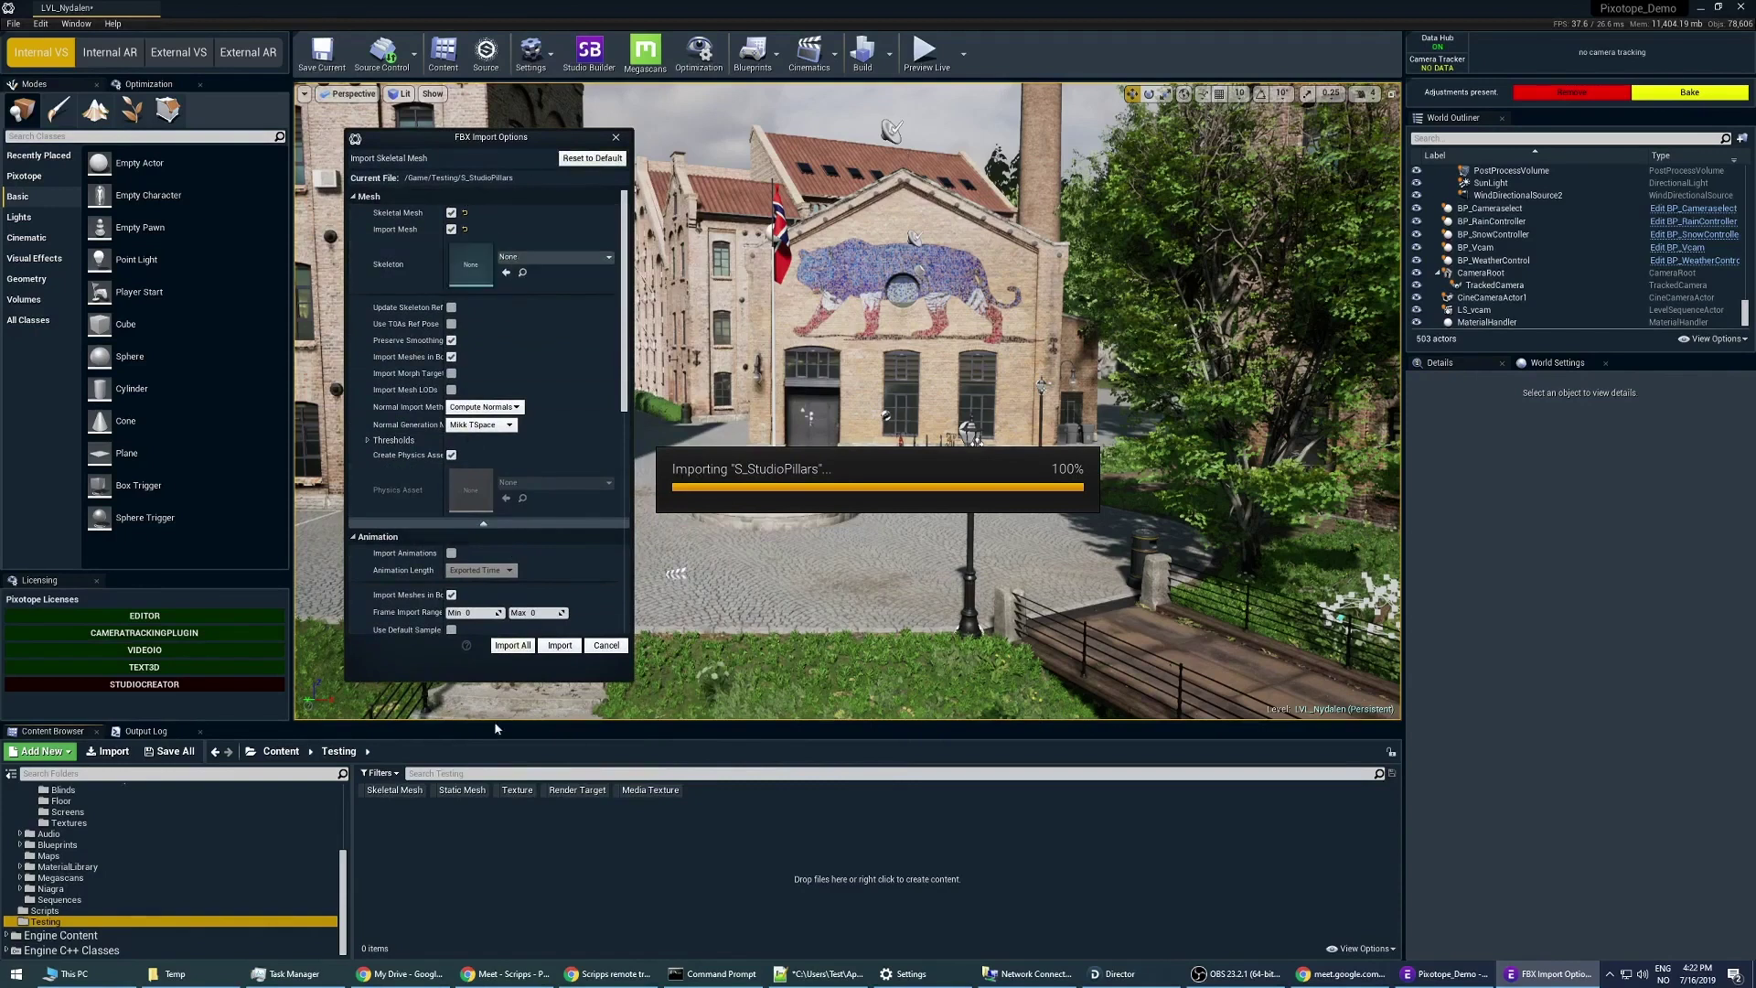
{"action": "mouse_move", "coordinate": [693, 315]}
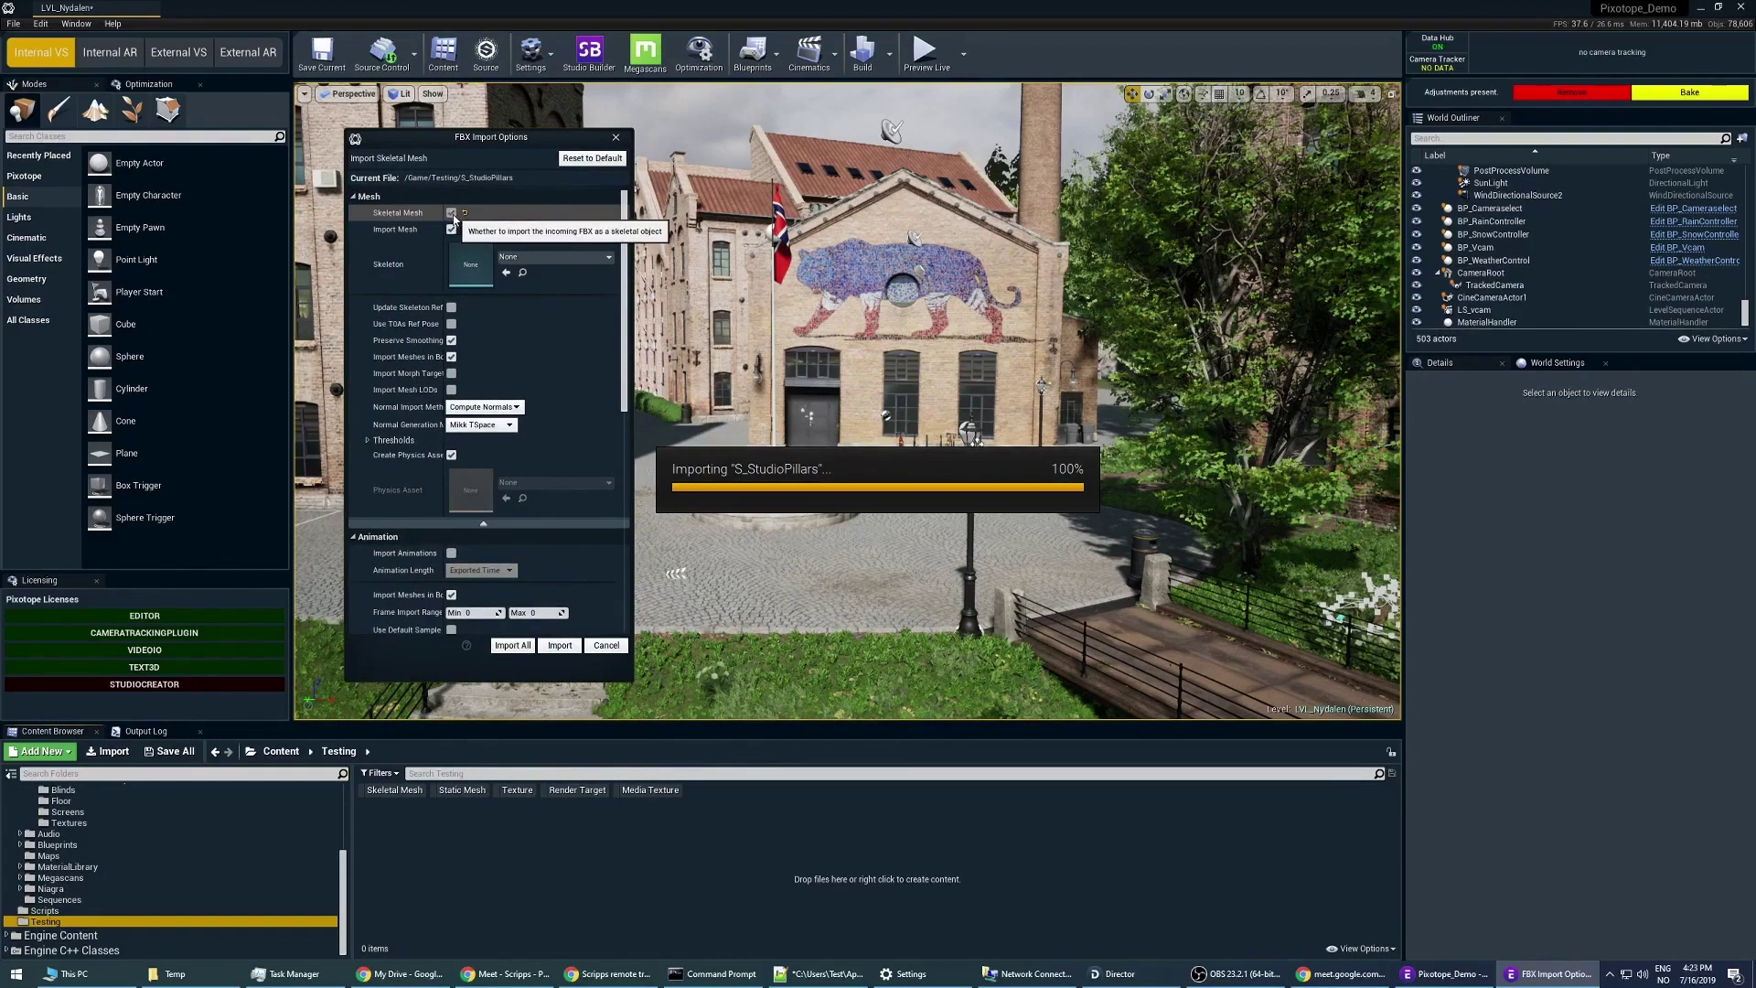
Step: Switch off Skeletal Mesh and turn on Combine Meshes for S_StudioPillars
{"action": "left_click", "coordinate": [451, 212]}
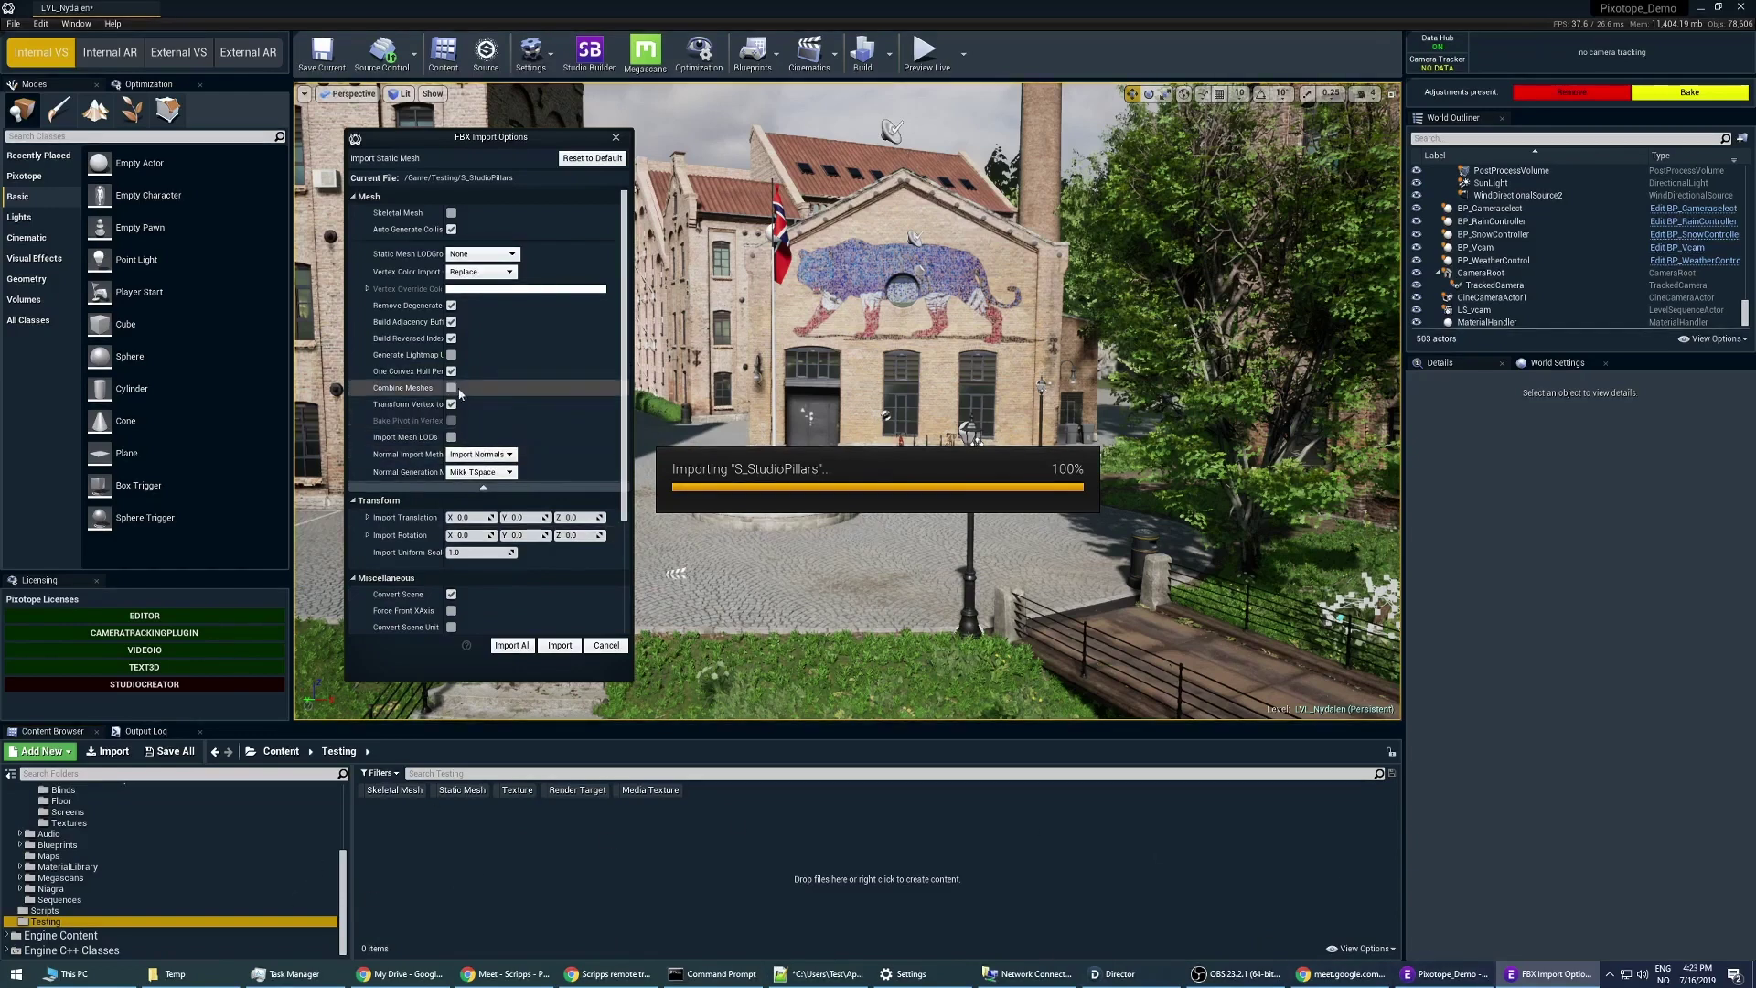
{"action": "mouse_move", "coordinate": [452, 388]}
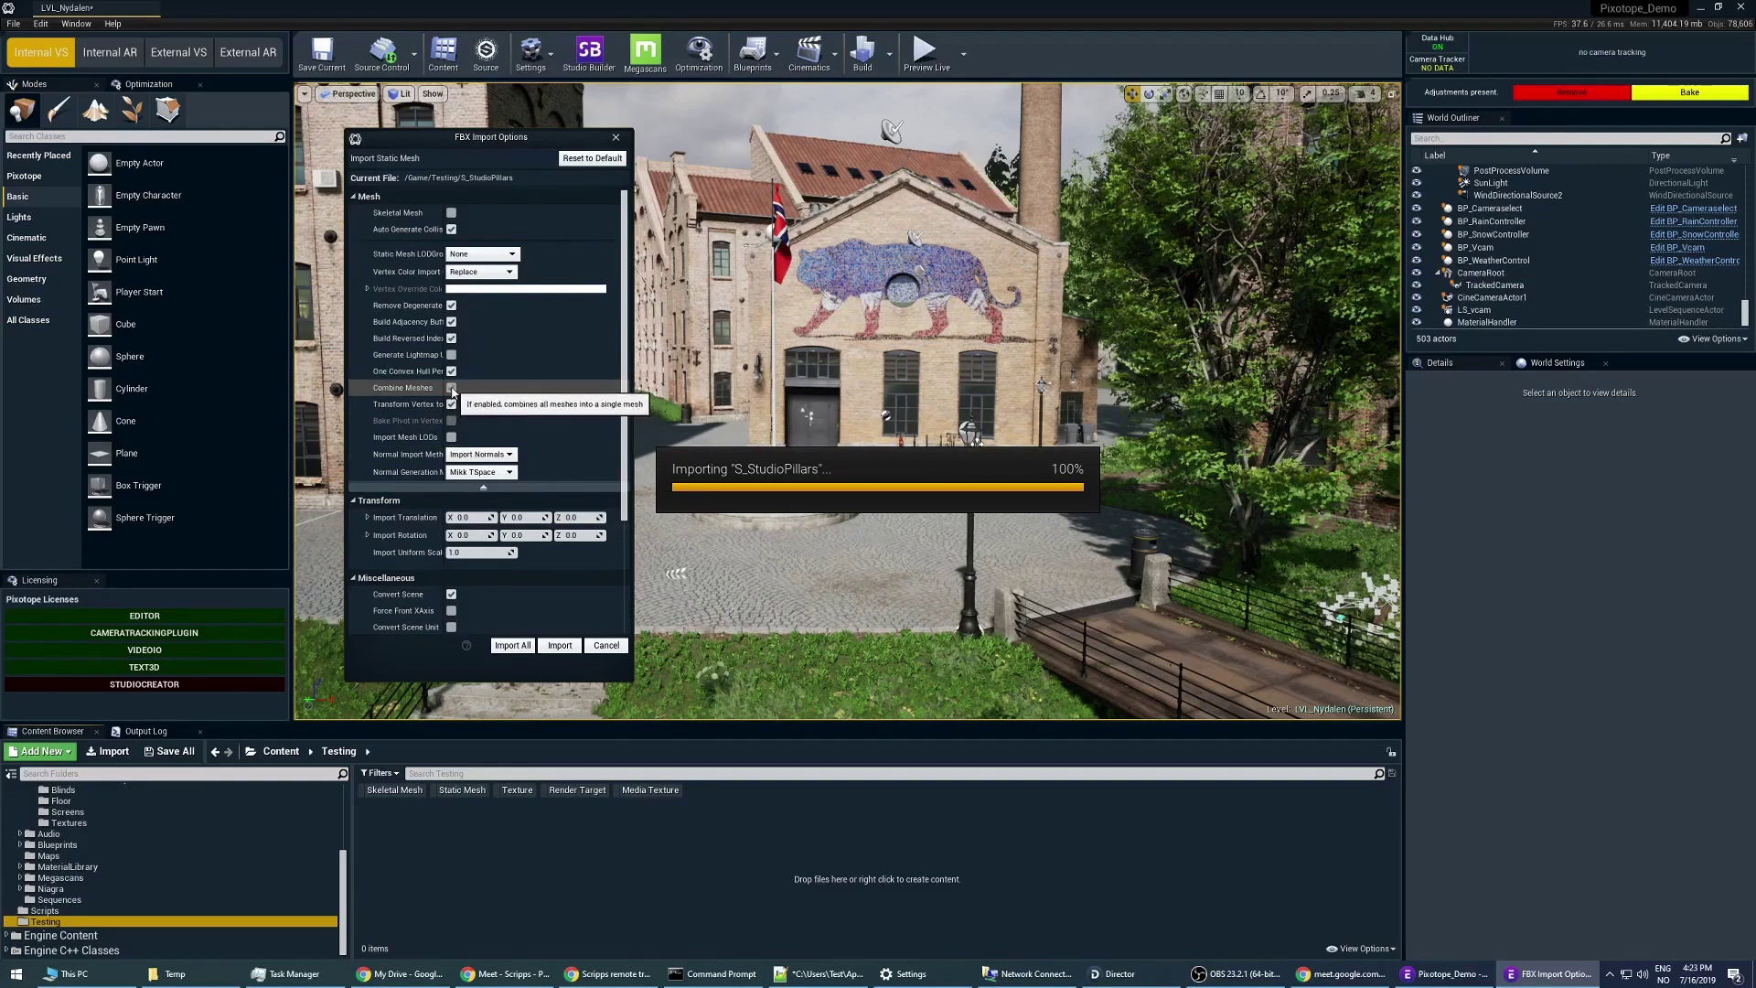
{"action": "left_click", "coordinate": [451, 389]}
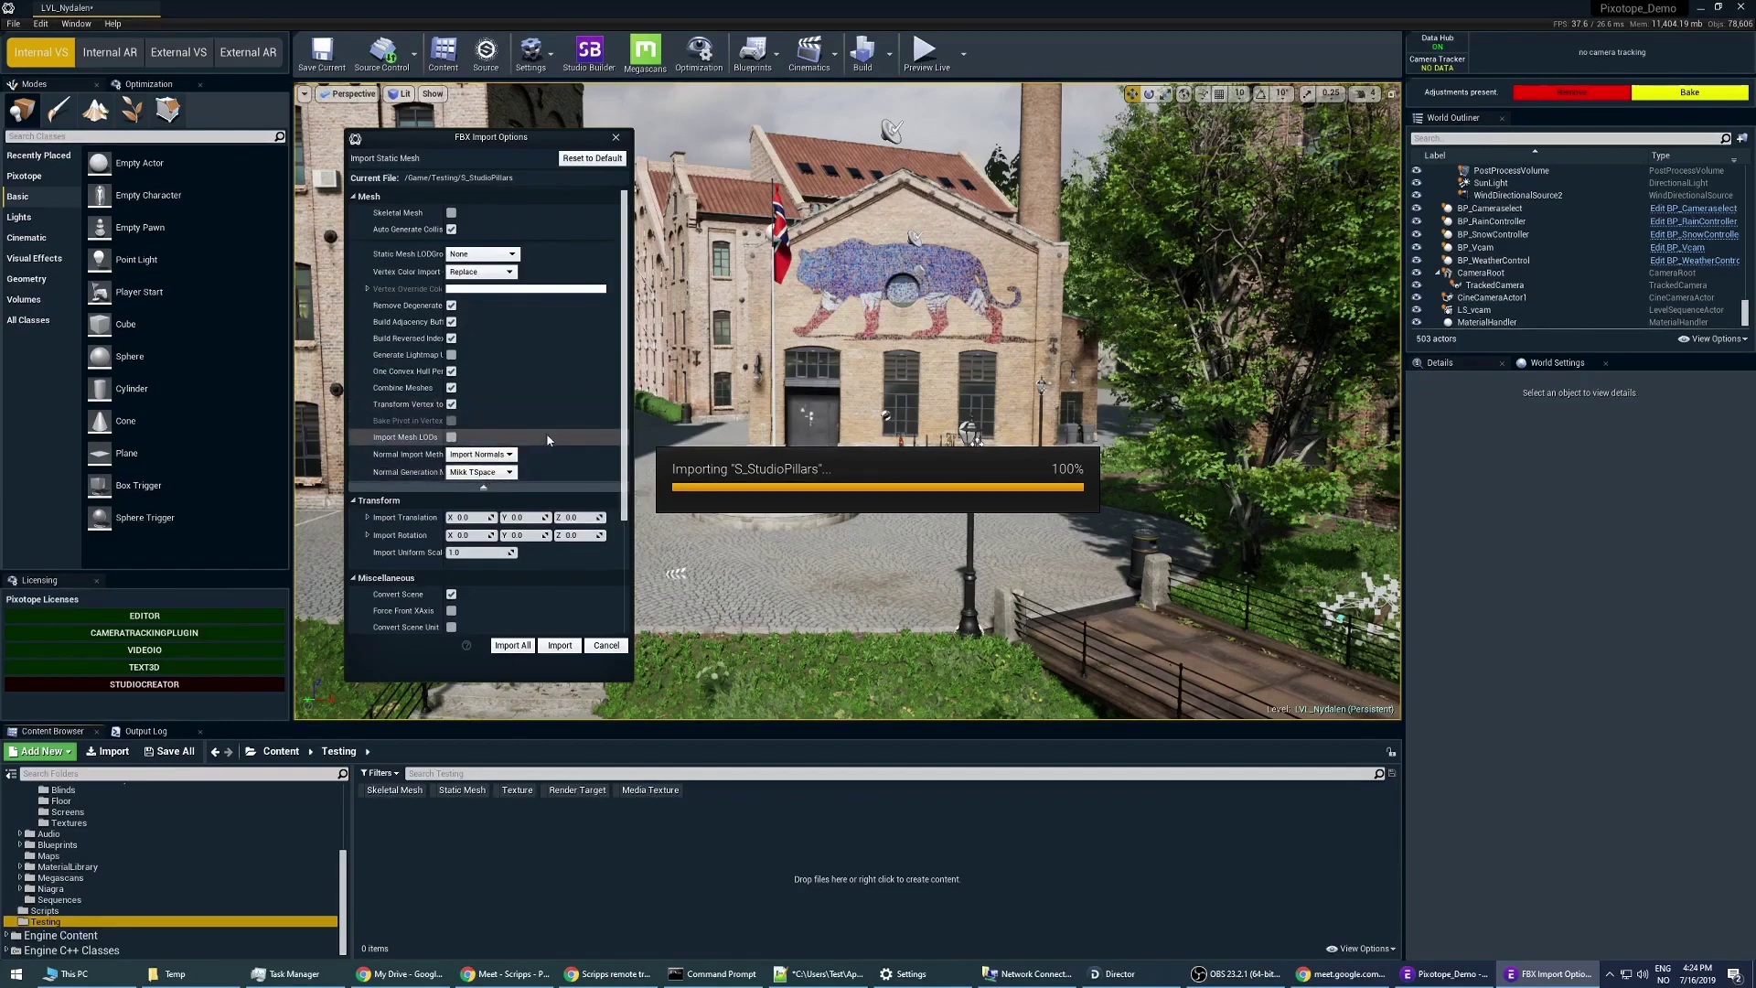
{"action": "scroll", "coordinate": [549, 429], "scroll_direction": "down", "scroll_amount": 1}
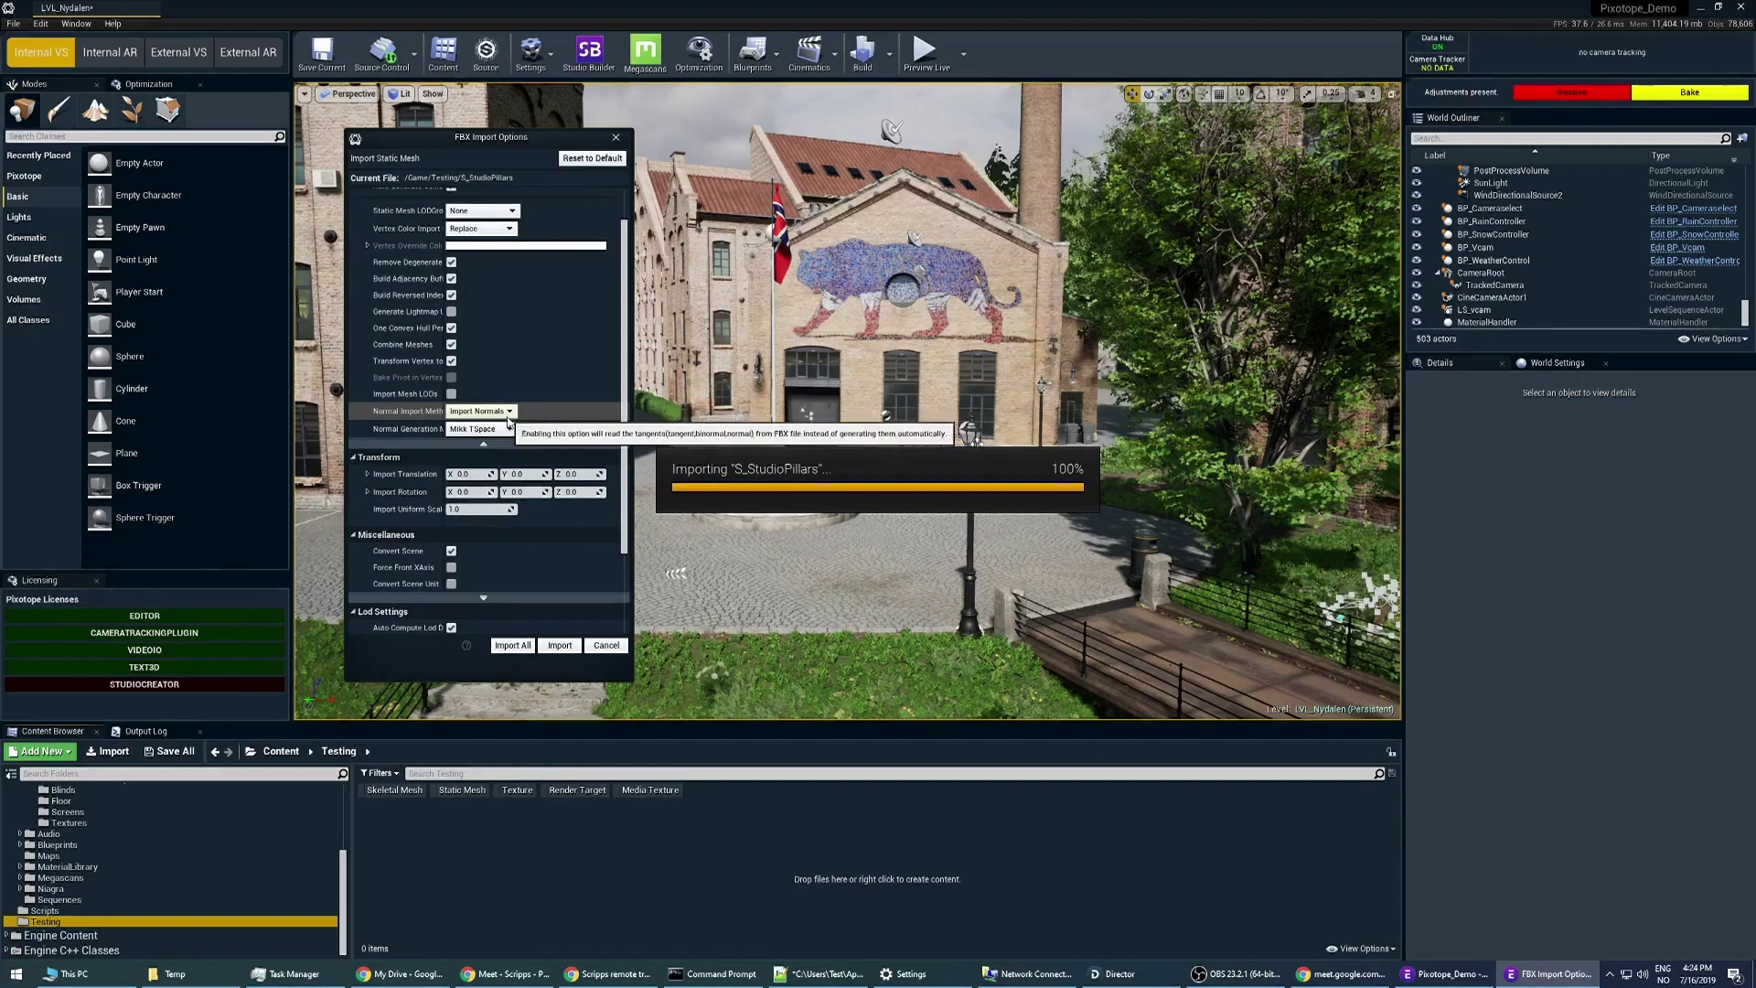
{"action": "left_click", "coordinate": [510, 413]}
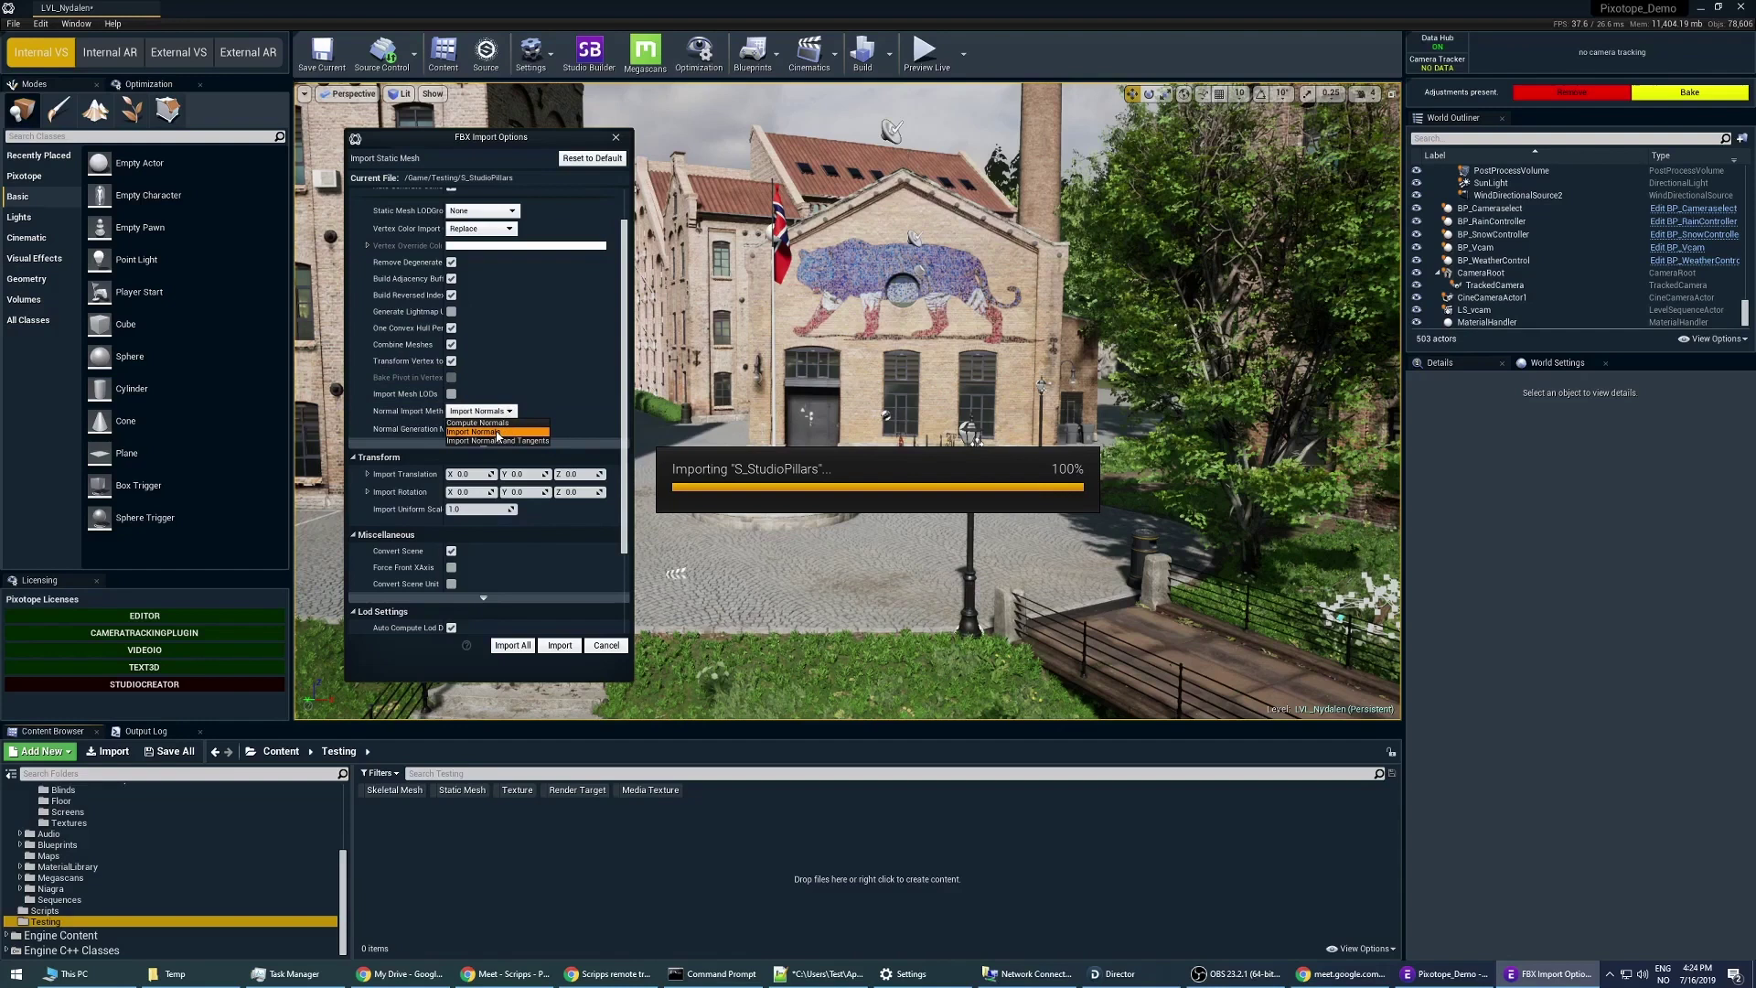
{"action": "left_click", "coordinate": [498, 434]}
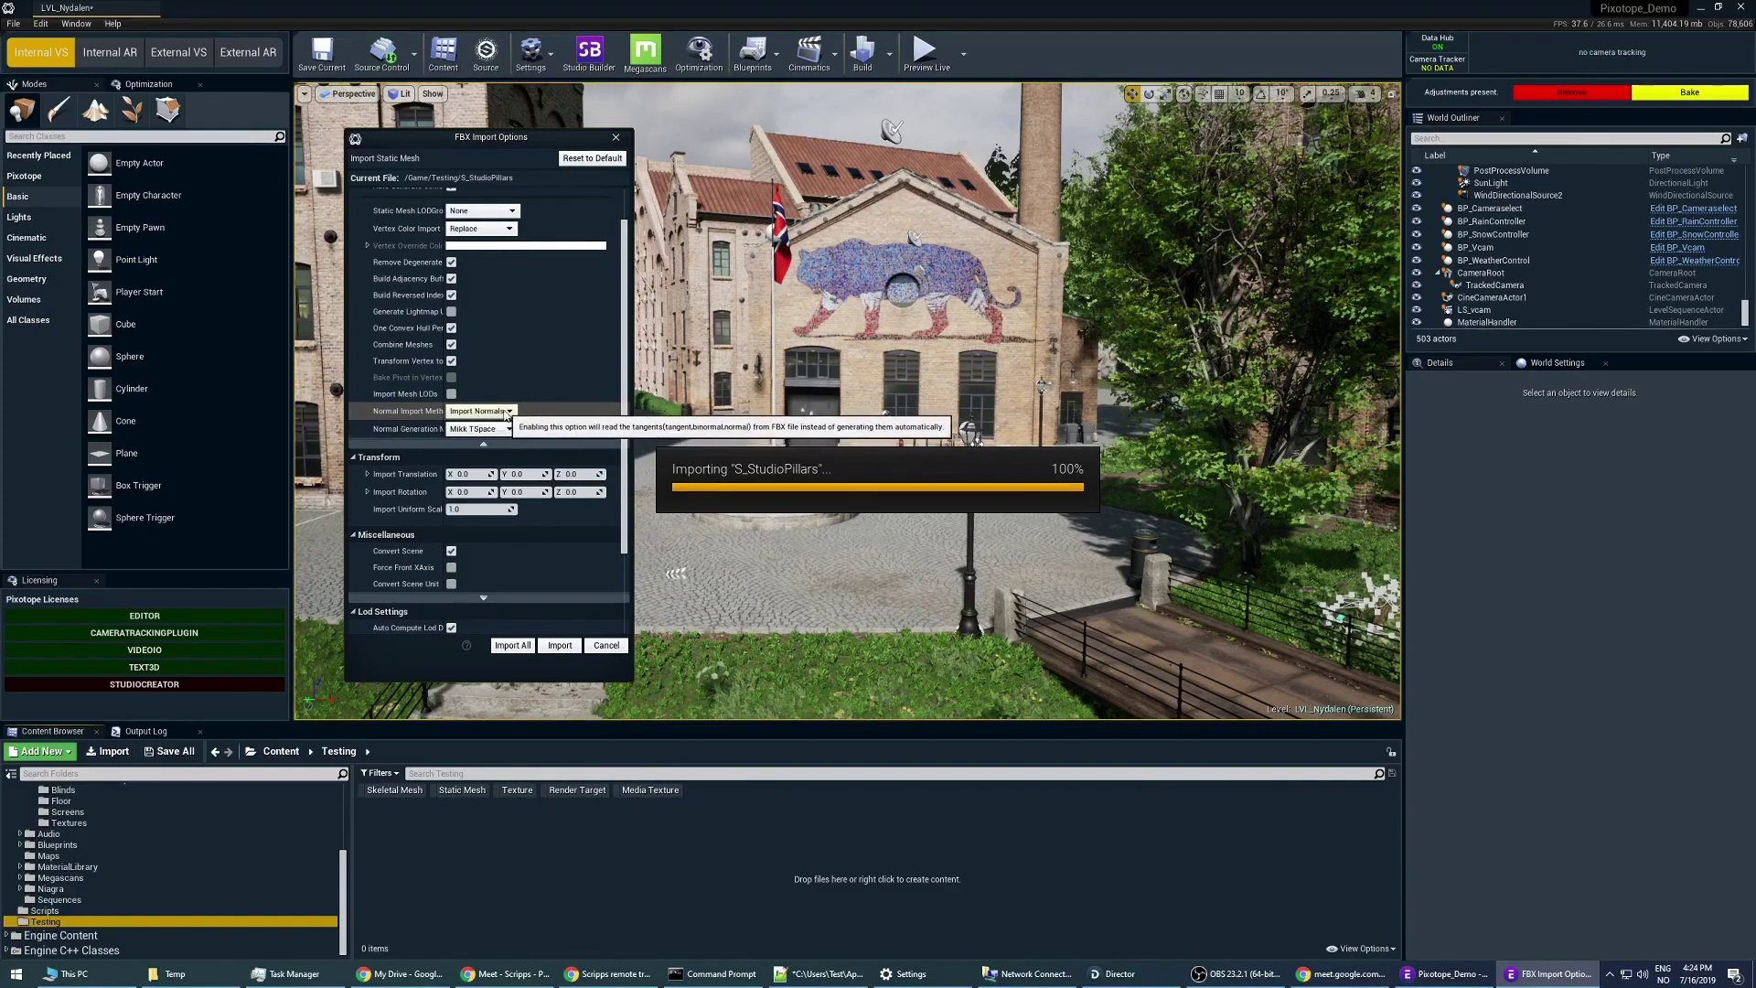
{"action": "left_click", "coordinate": [509, 411]}
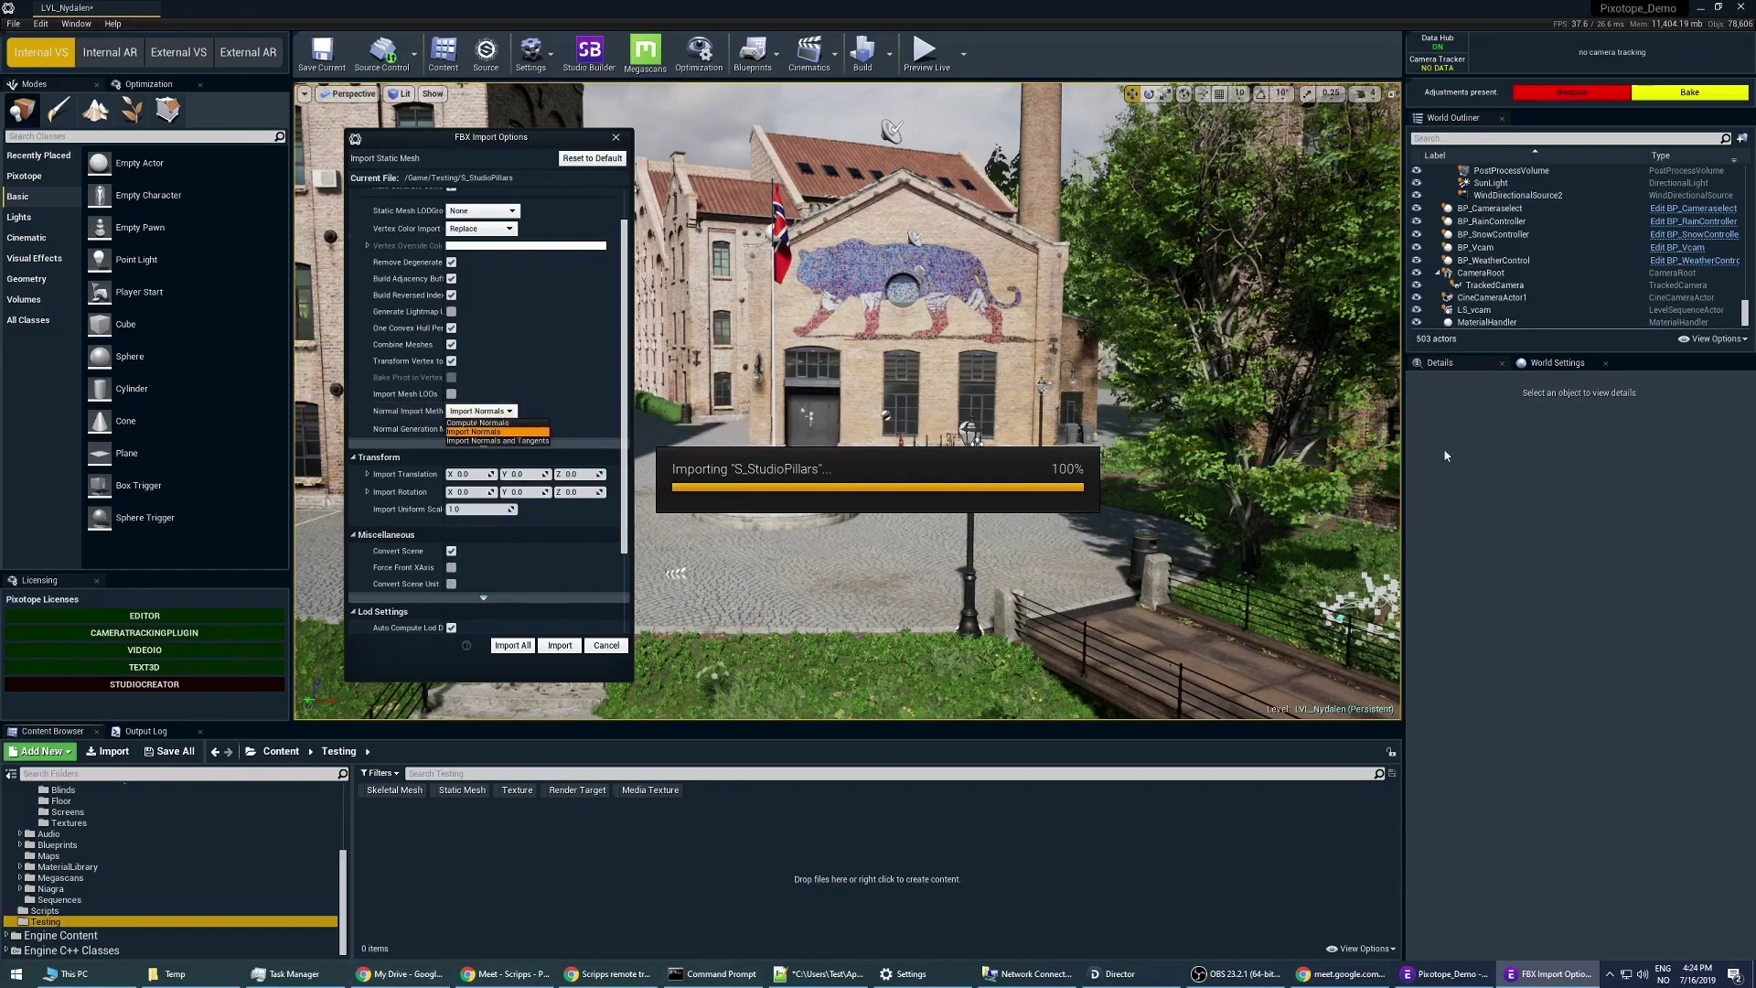
{"action": "left_click", "coordinate": [499, 432]}
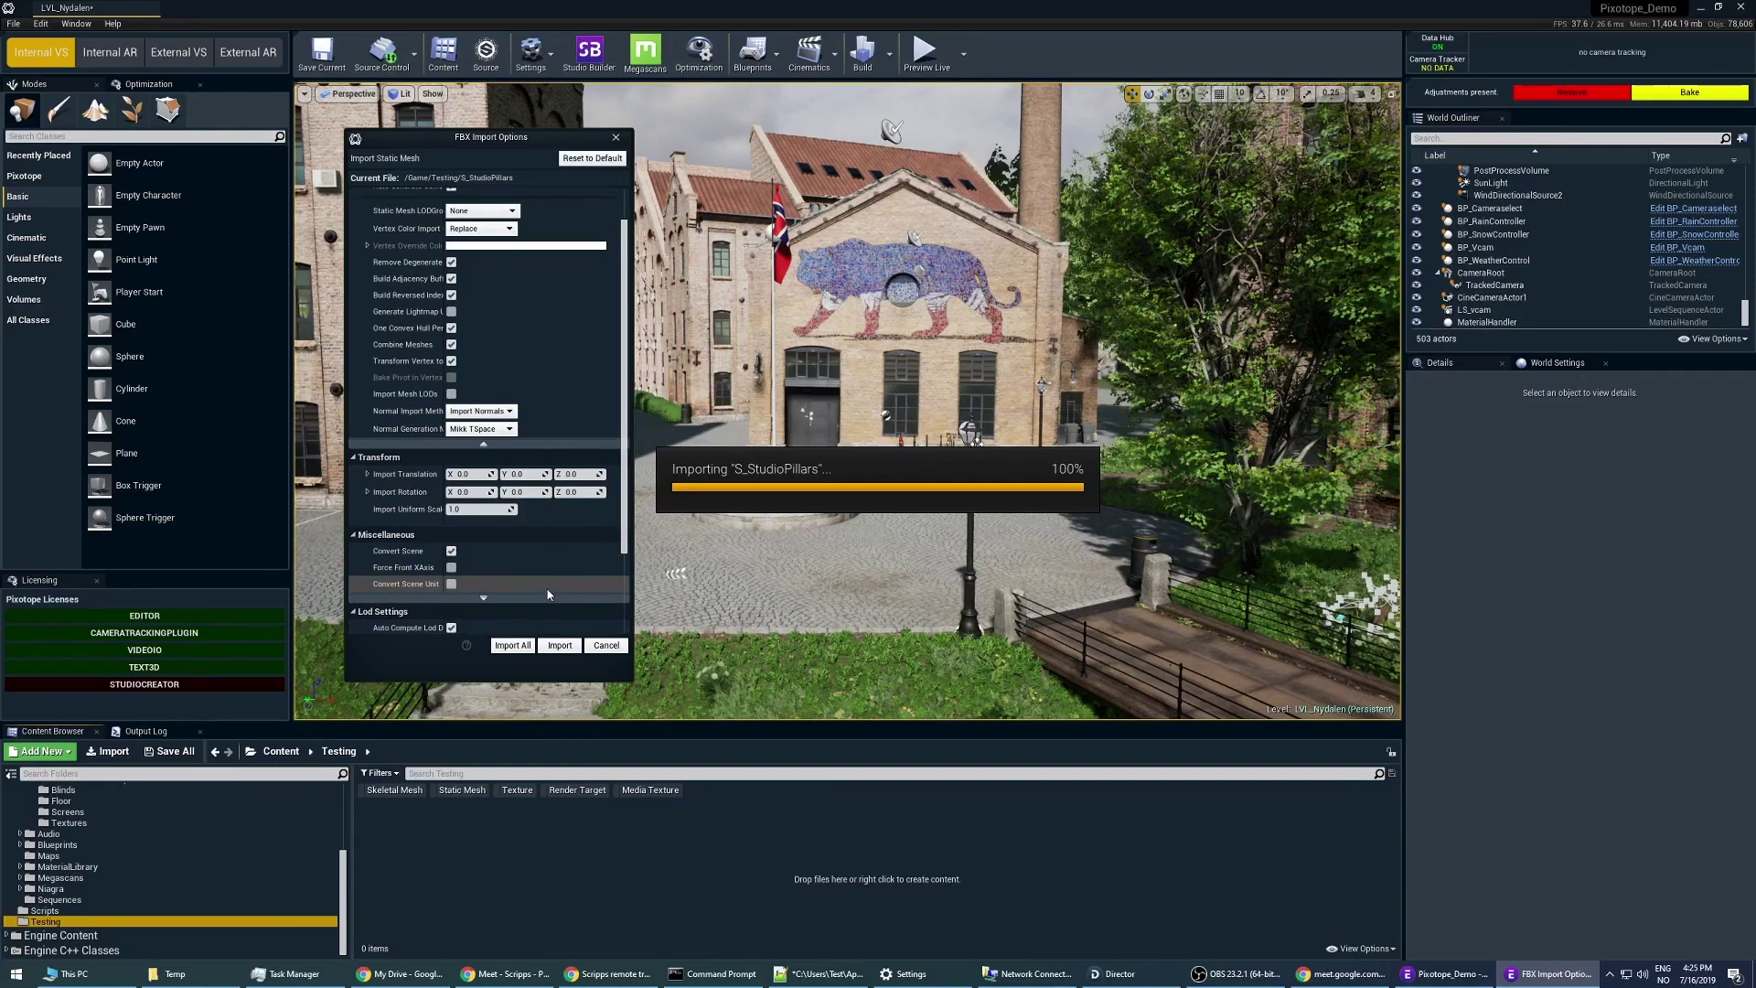
Step: Leave Import Textures unchecked and import S_StudioPillars as a static mesh
{"action": "scroll", "coordinate": [525, 335], "scroll_direction": "up", "scroll_amount": 2}
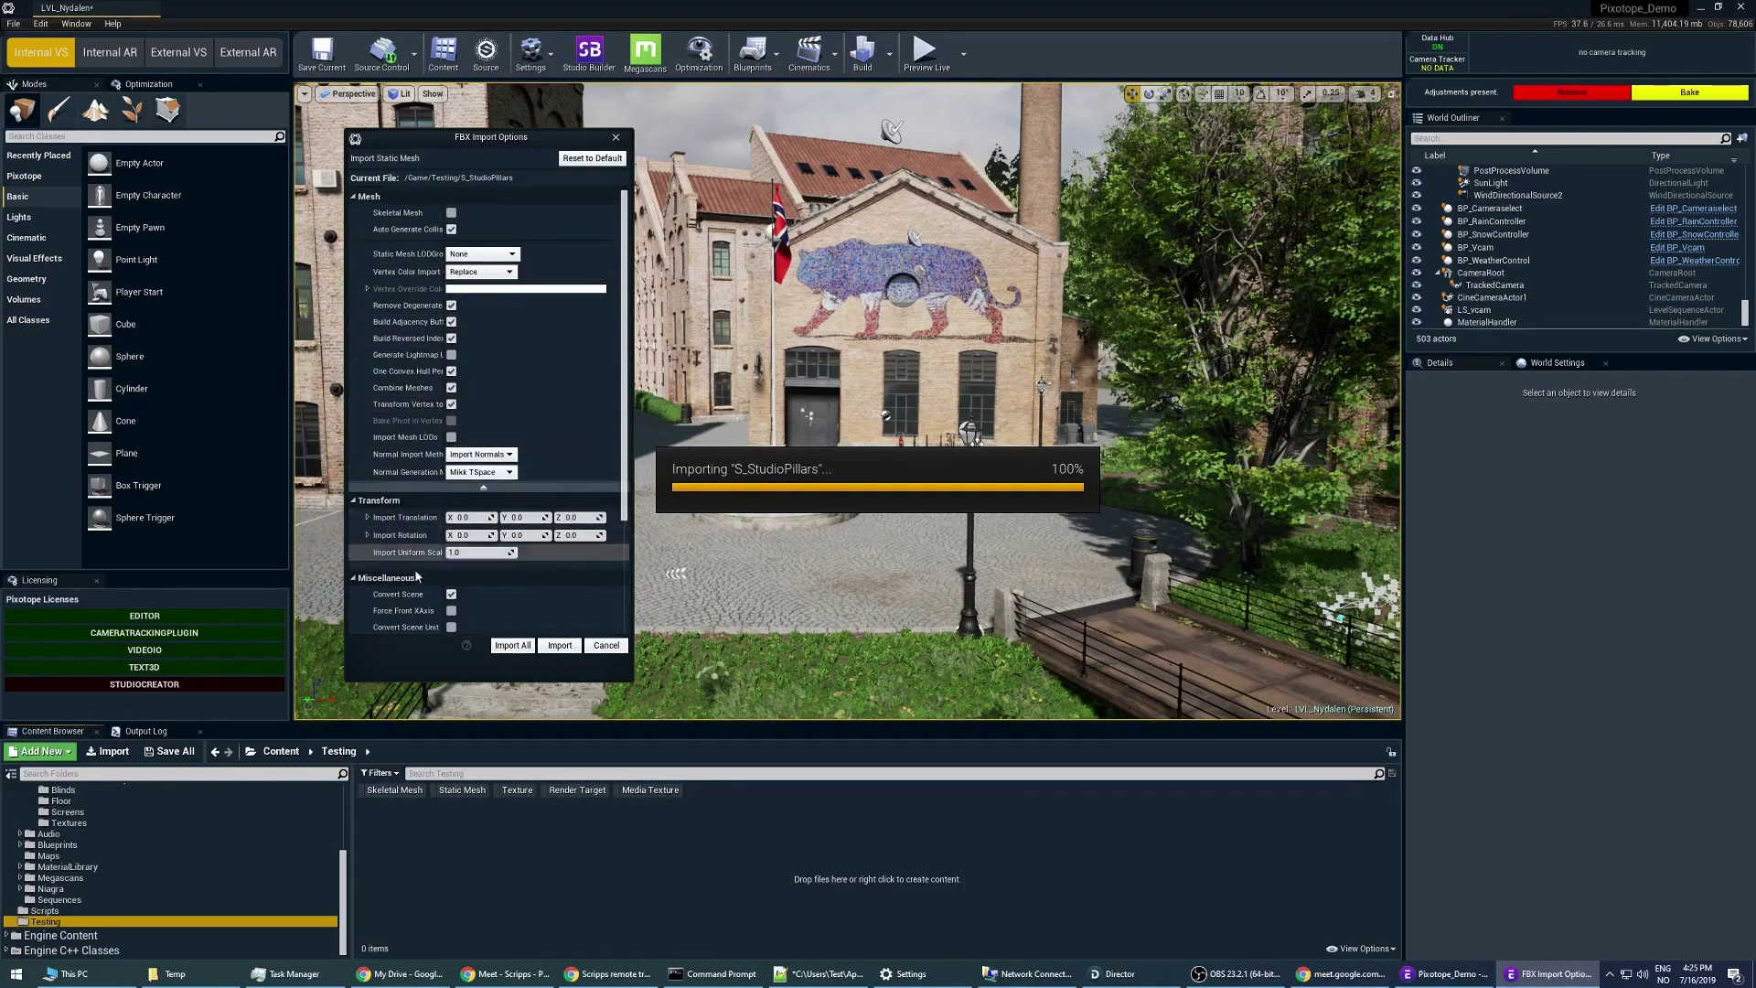
{"action": "scroll", "coordinate": [402, 567], "scroll_direction": "down", "scroll_amount": 5}
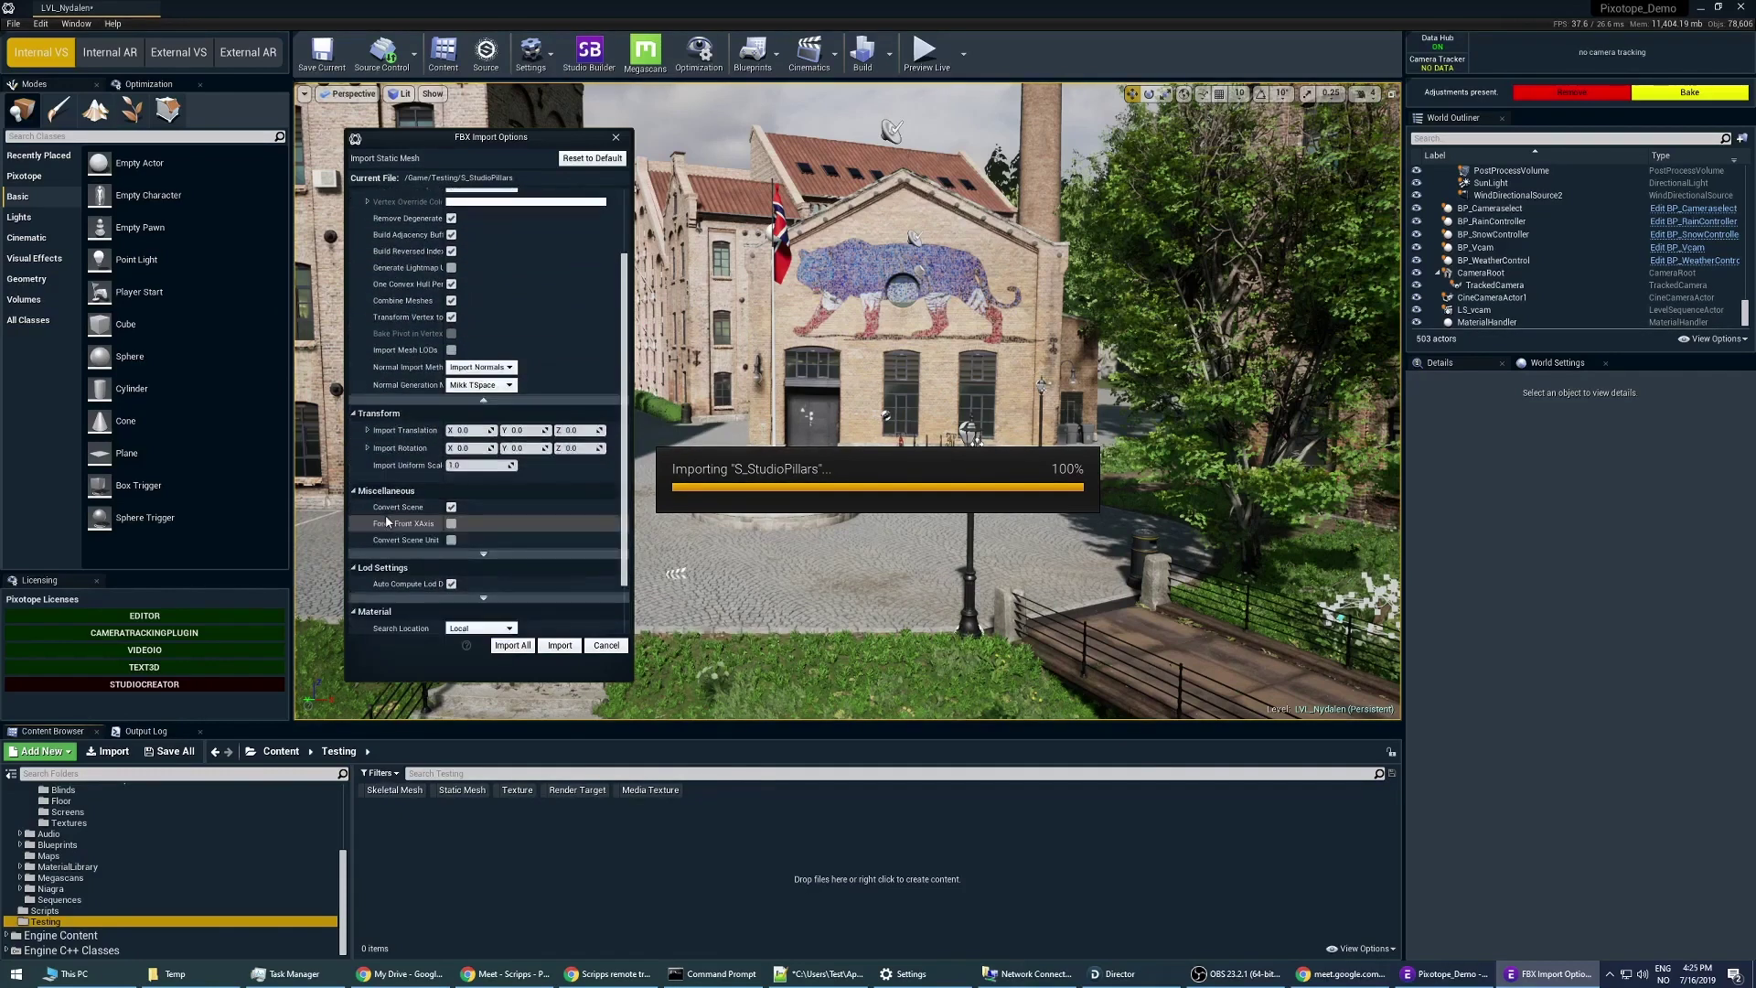
{"action": "scroll", "coordinate": [390, 530], "scroll_direction": "down", "scroll_amount": 3}
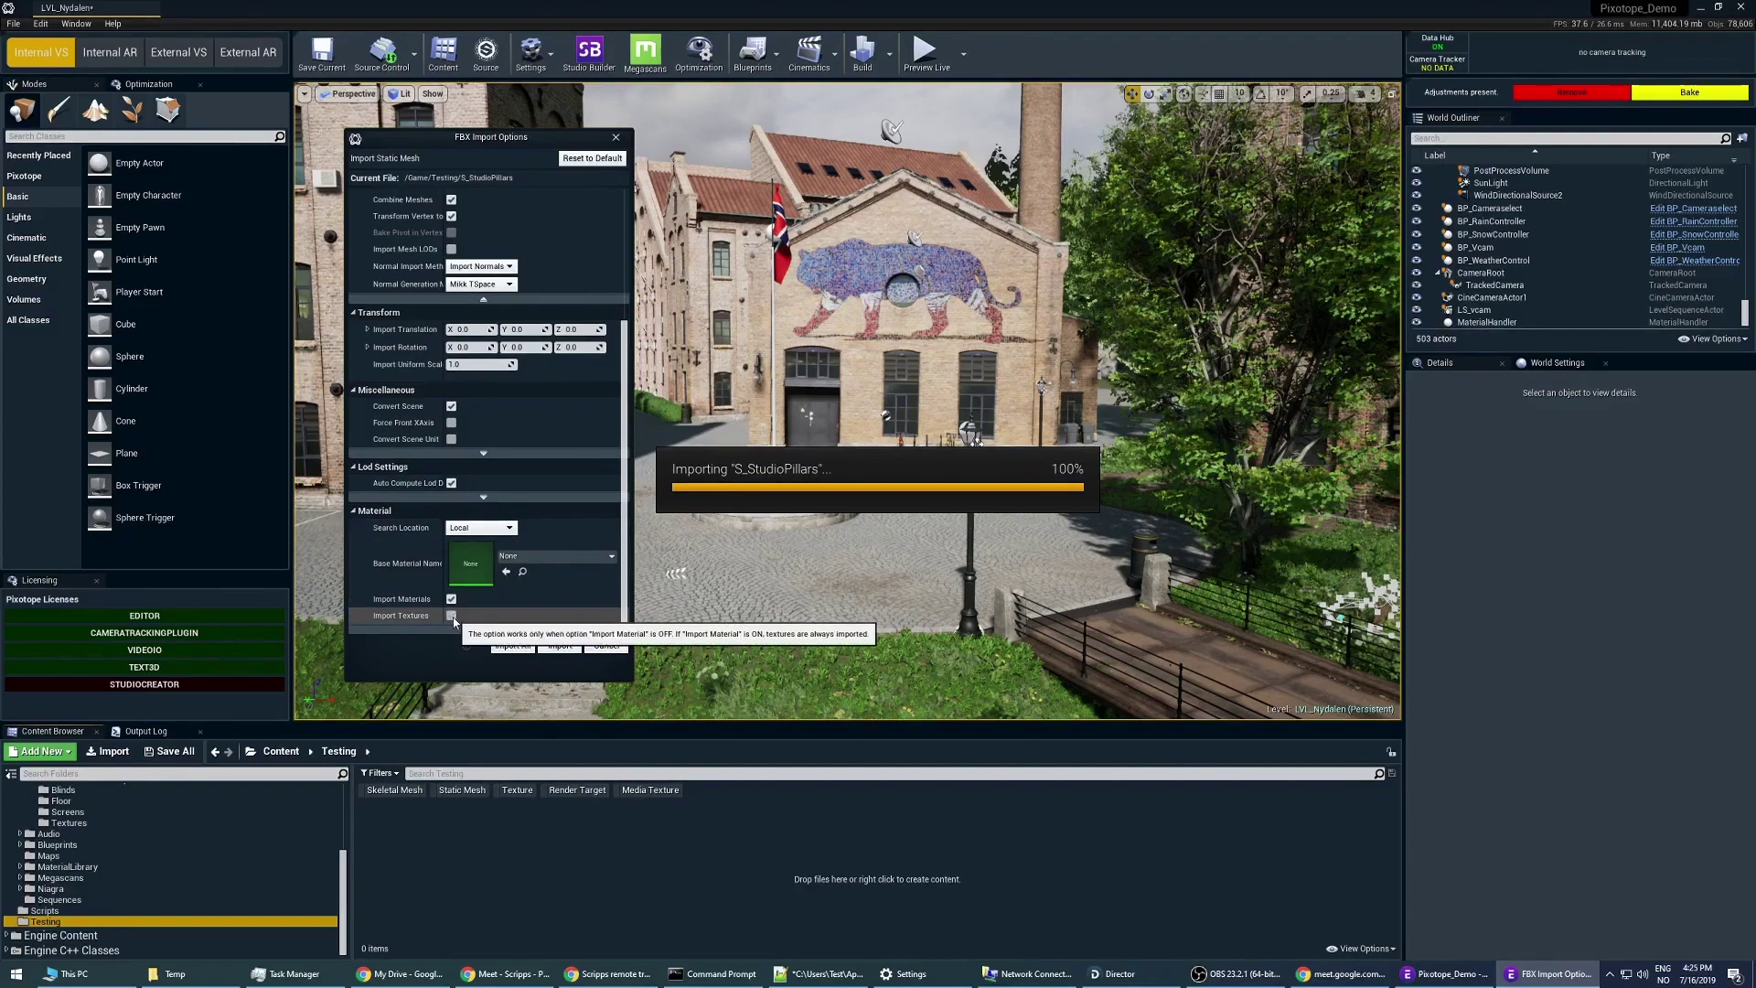
{"action": "left_click", "coordinate": [452, 618]}
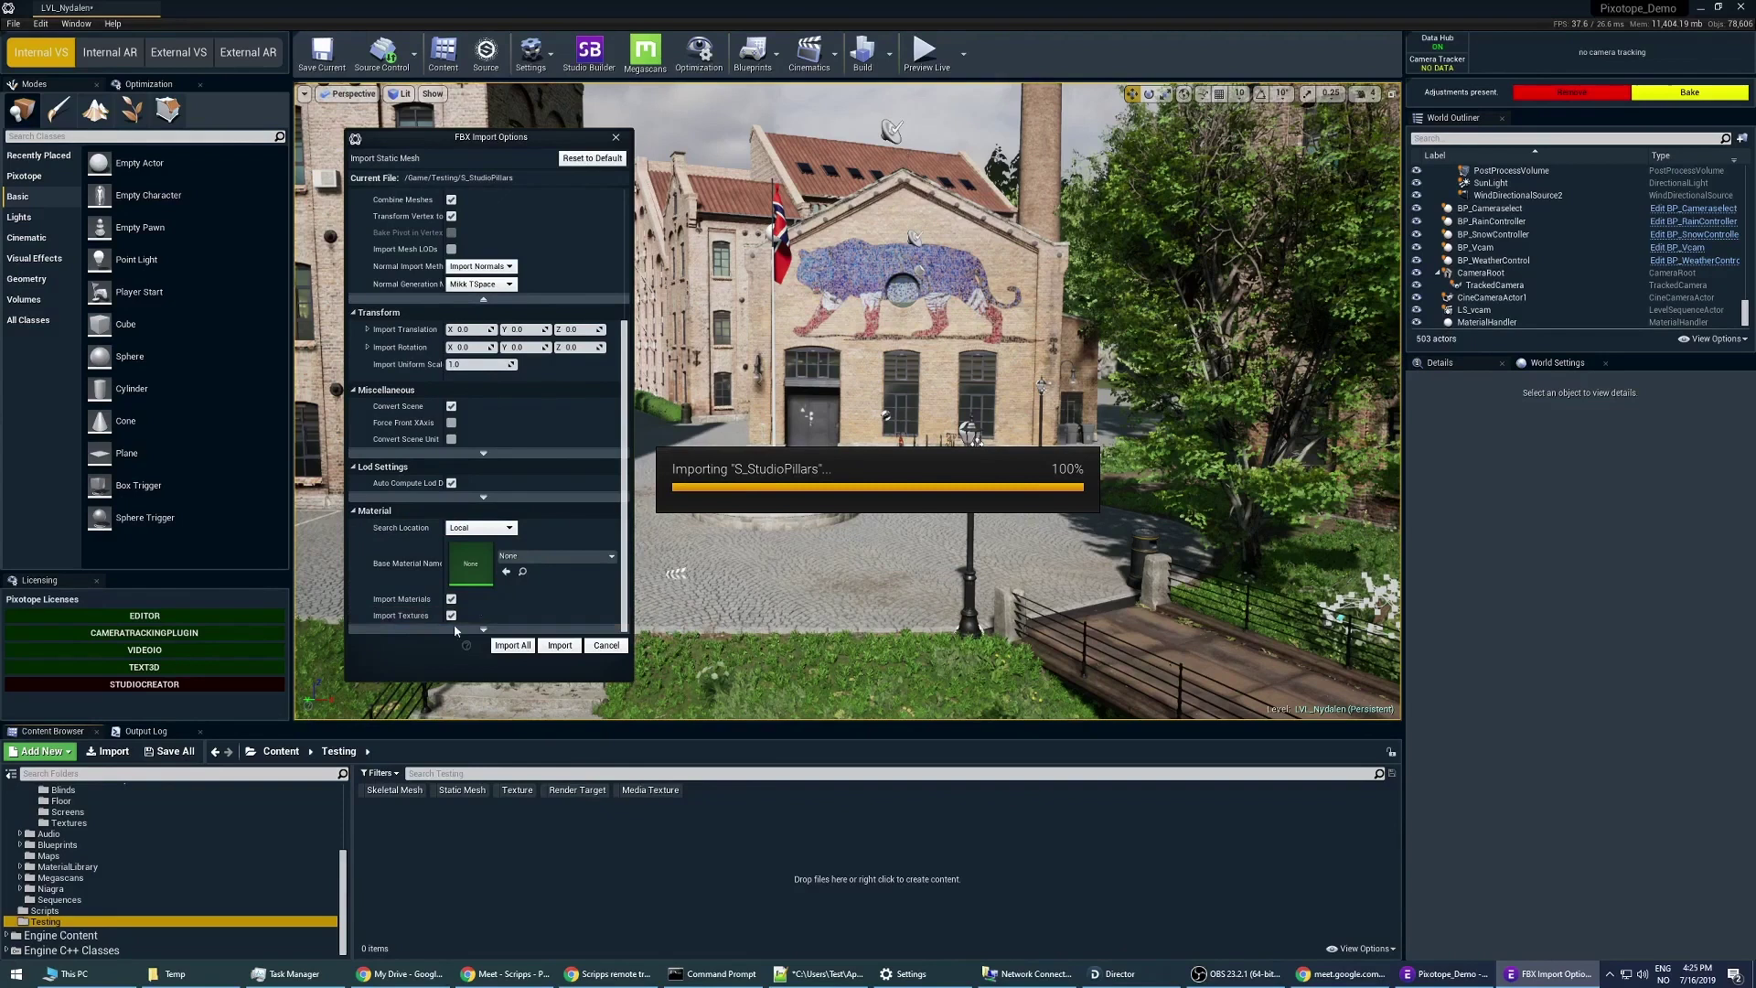
{"action": "left_click", "coordinate": [452, 615]}
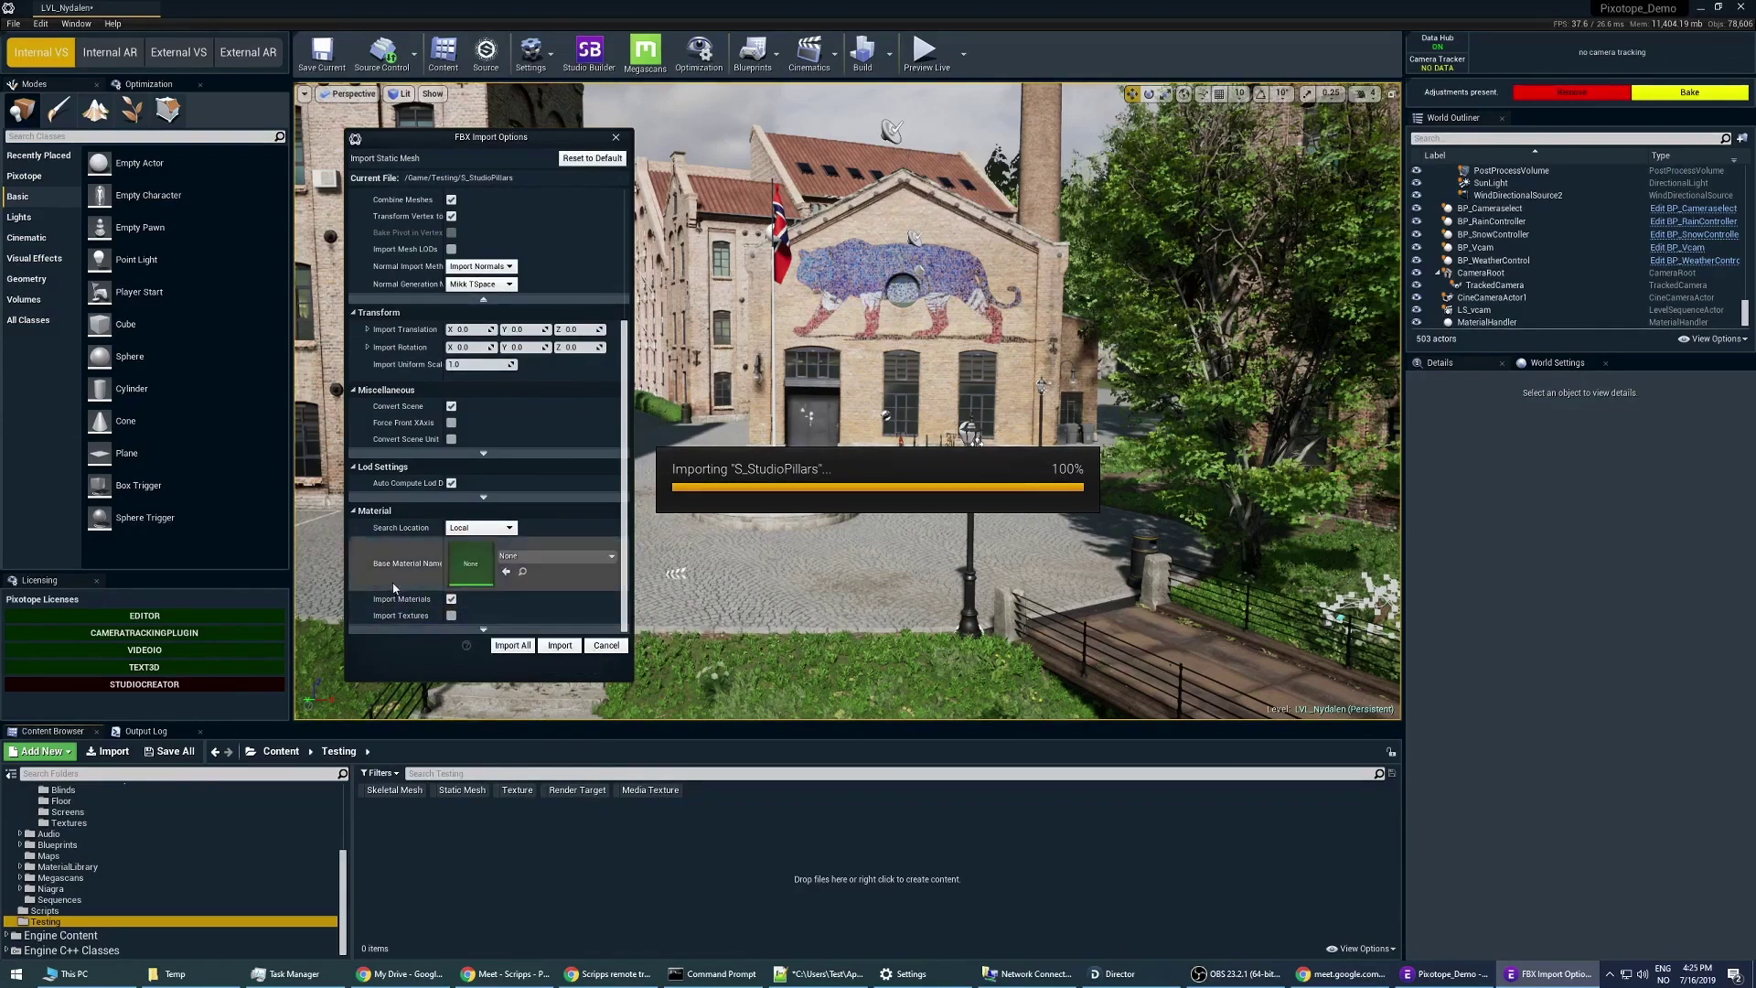
{"action": "left_click", "coordinate": [561, 646]}
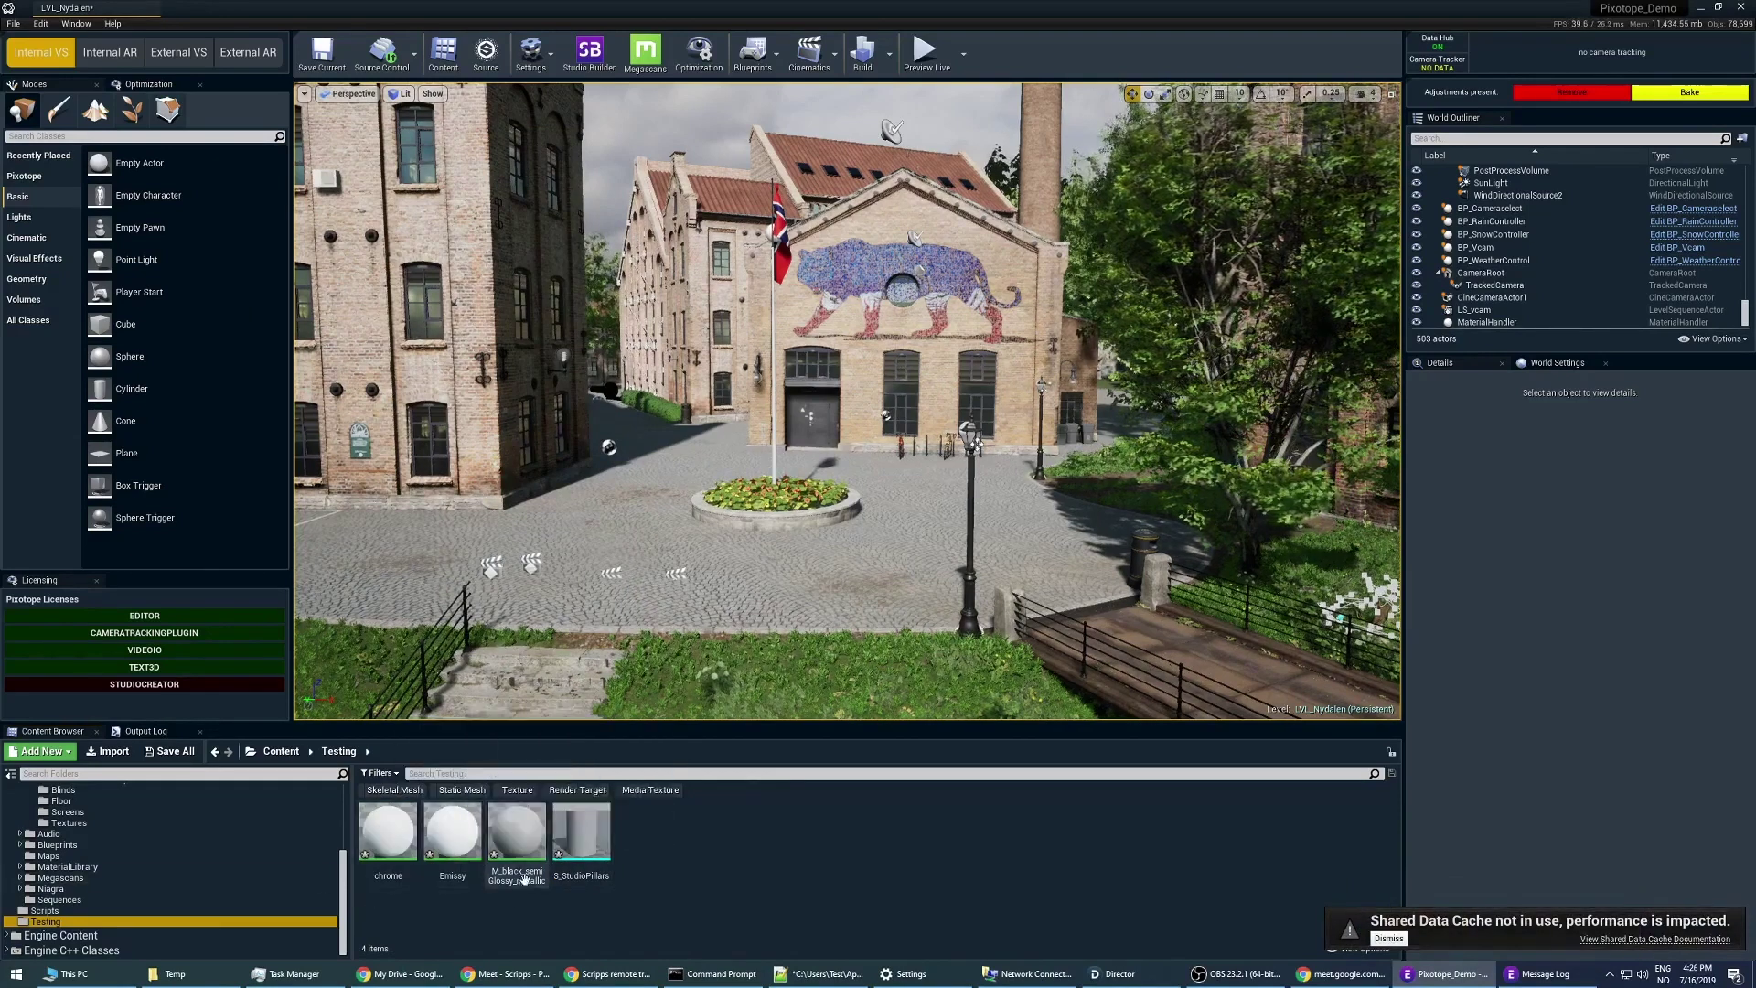
{"action": "mouse_move", "coordinate": [582, 839]}
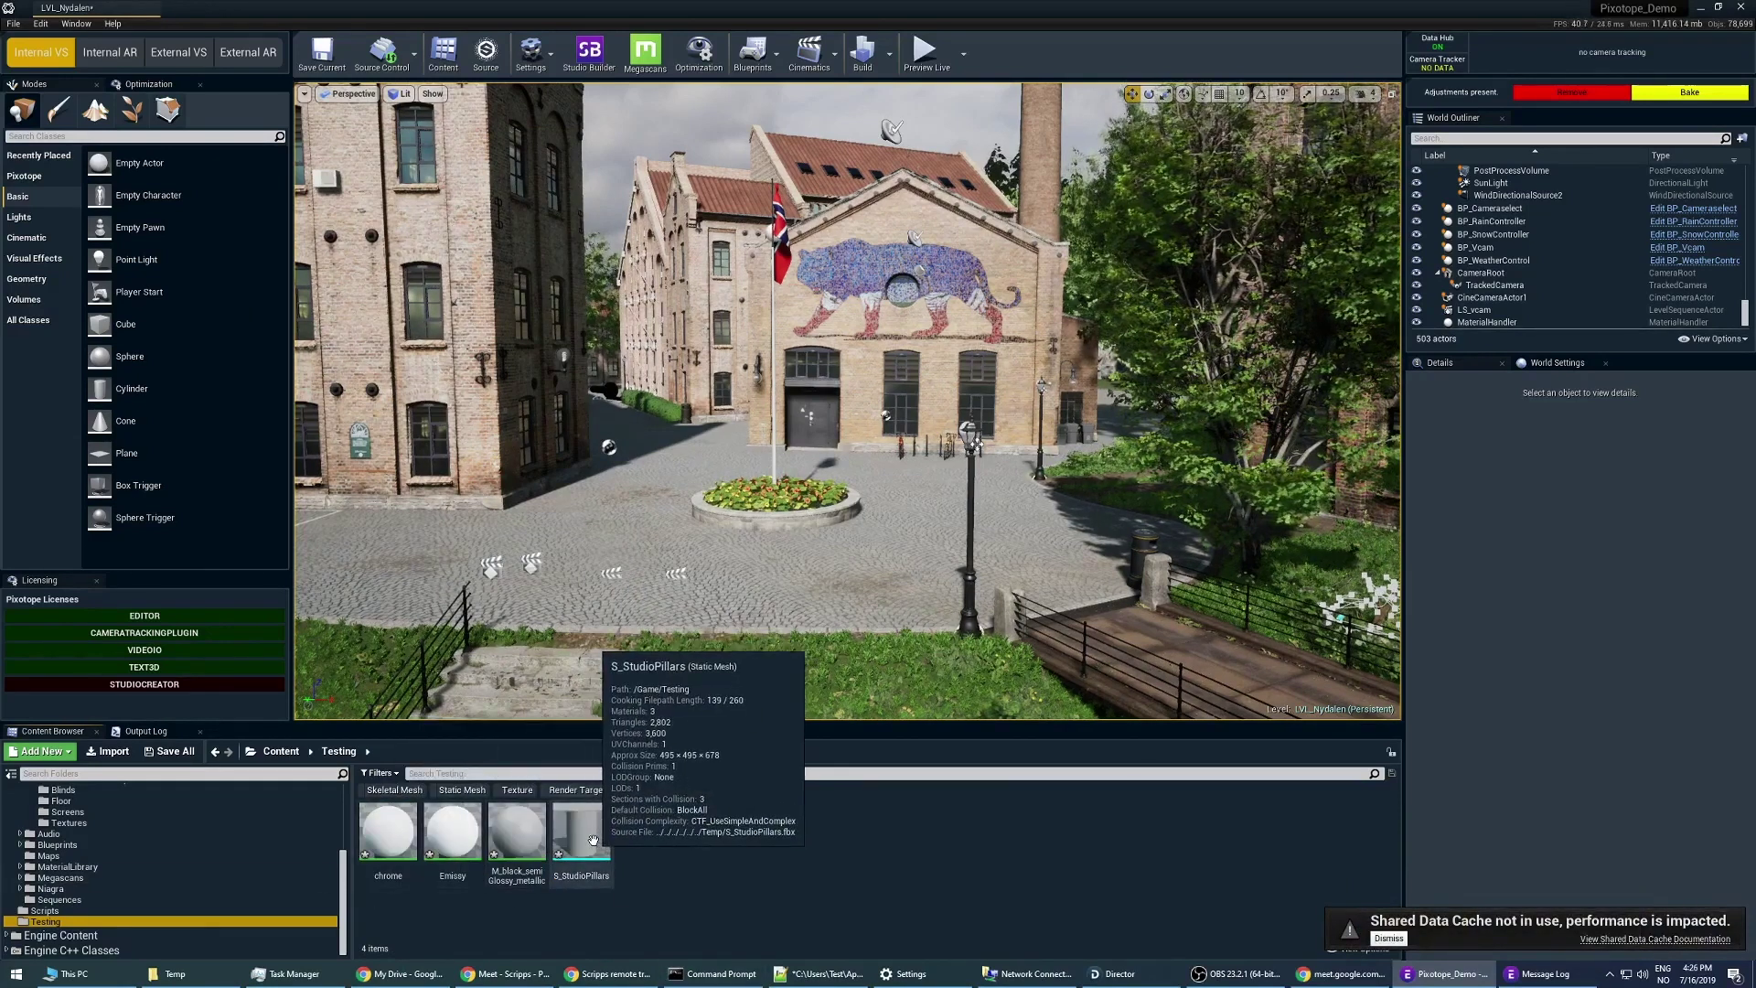
Step: Drop S_StudioPillars onto the cobblestones before the flower bed and view it up close
{"action": "left_click_drag", "start_coordinate": [590, 846], "coordinate": [754, 567]}
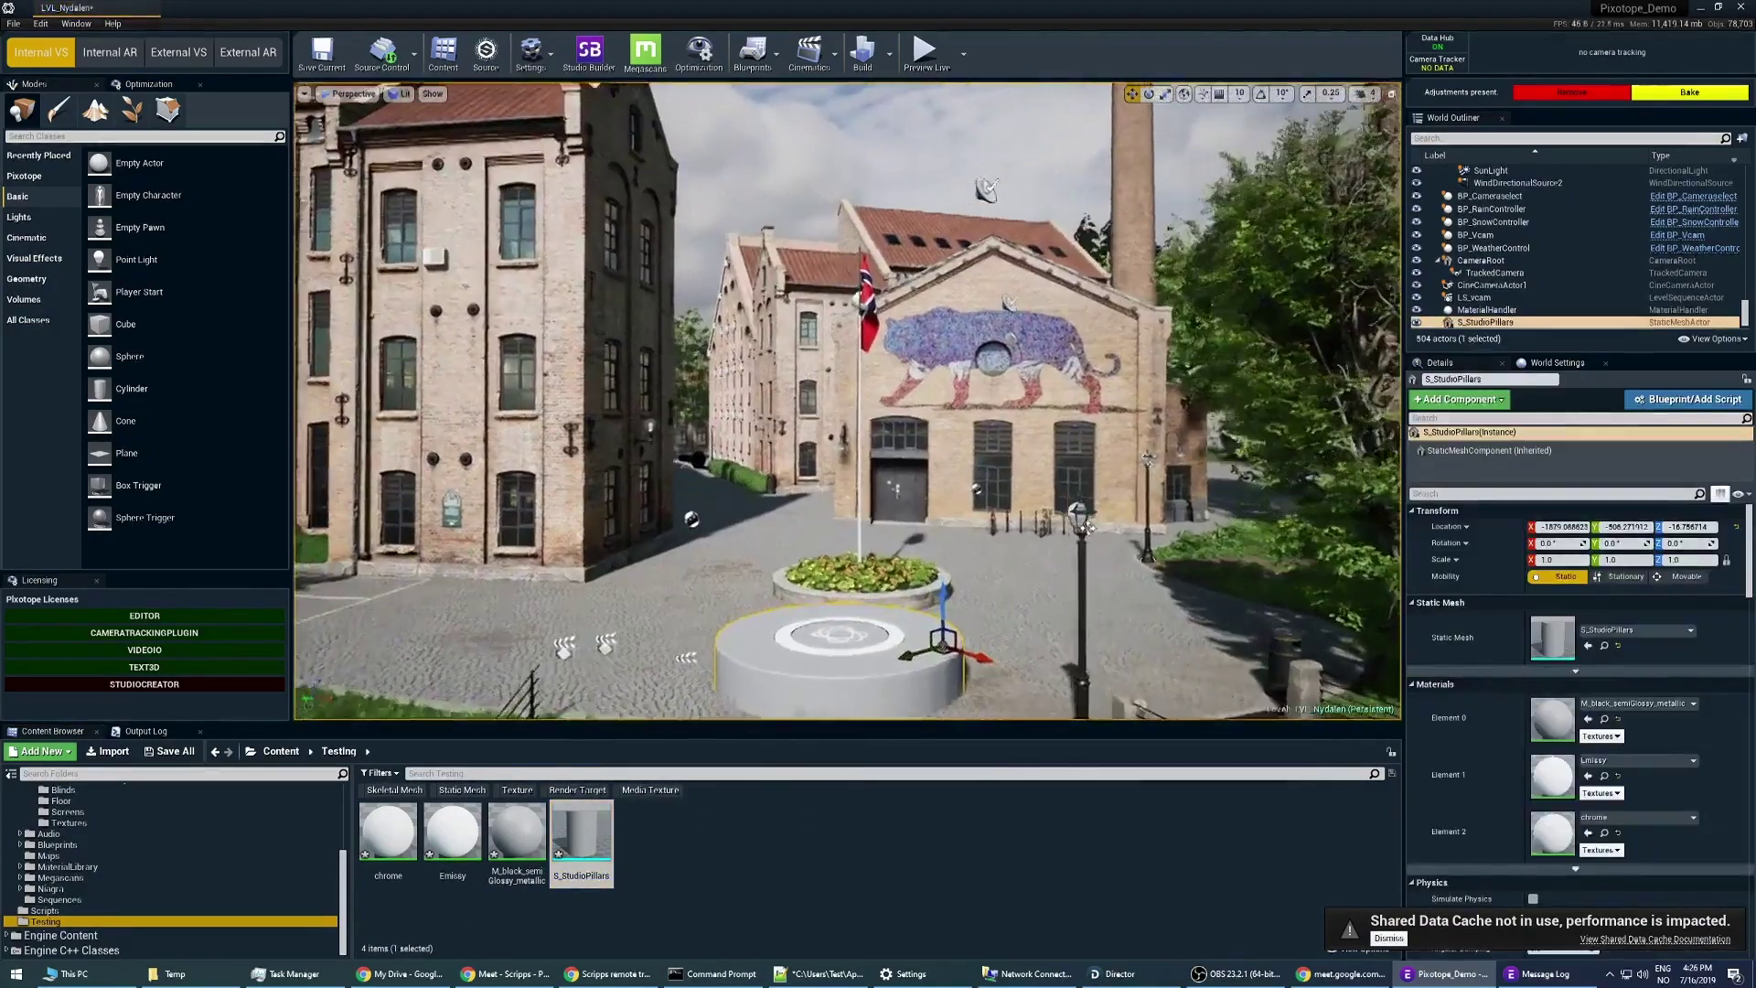
{"action": "mouse_move", "coordinate": [963, 494]}
{"action": "right_mouse_down"}
{"action": "mouse_move", "coordinate": [963, 558]}
{"action": "mouse_move", "coordinate": [920, 379]}
{"action": "right_mouse_up"}
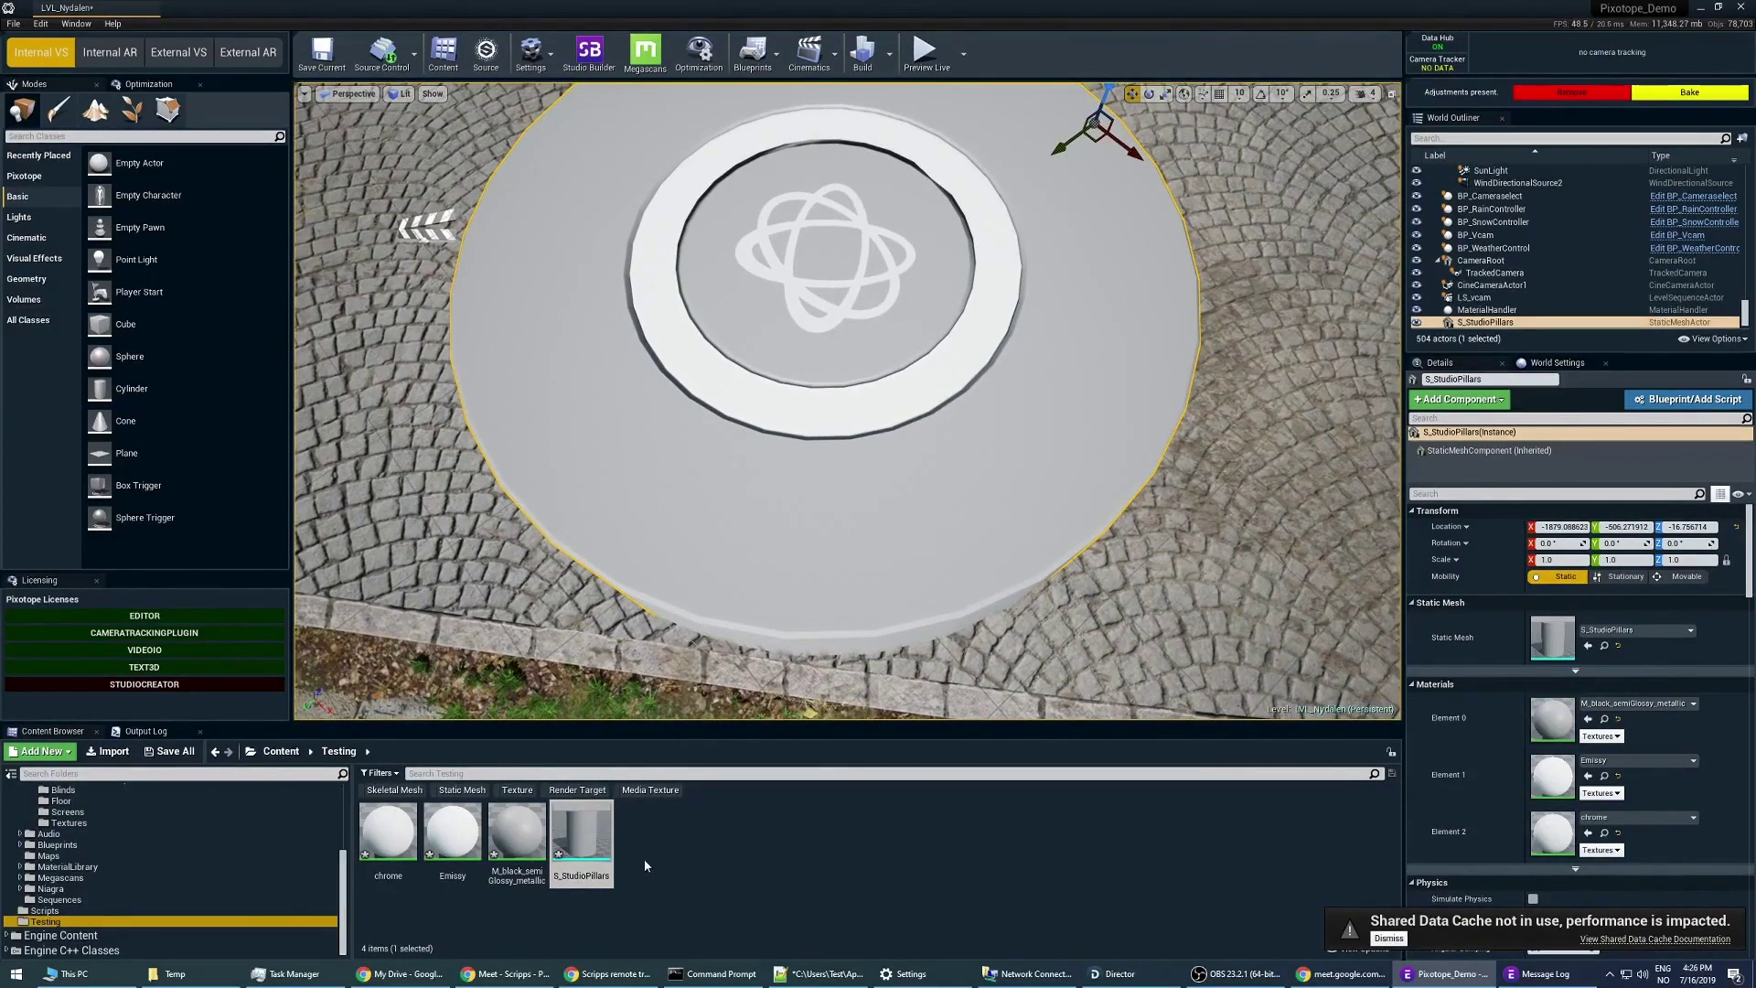
{"action": "left_click", "coordinate": [582, 832]}
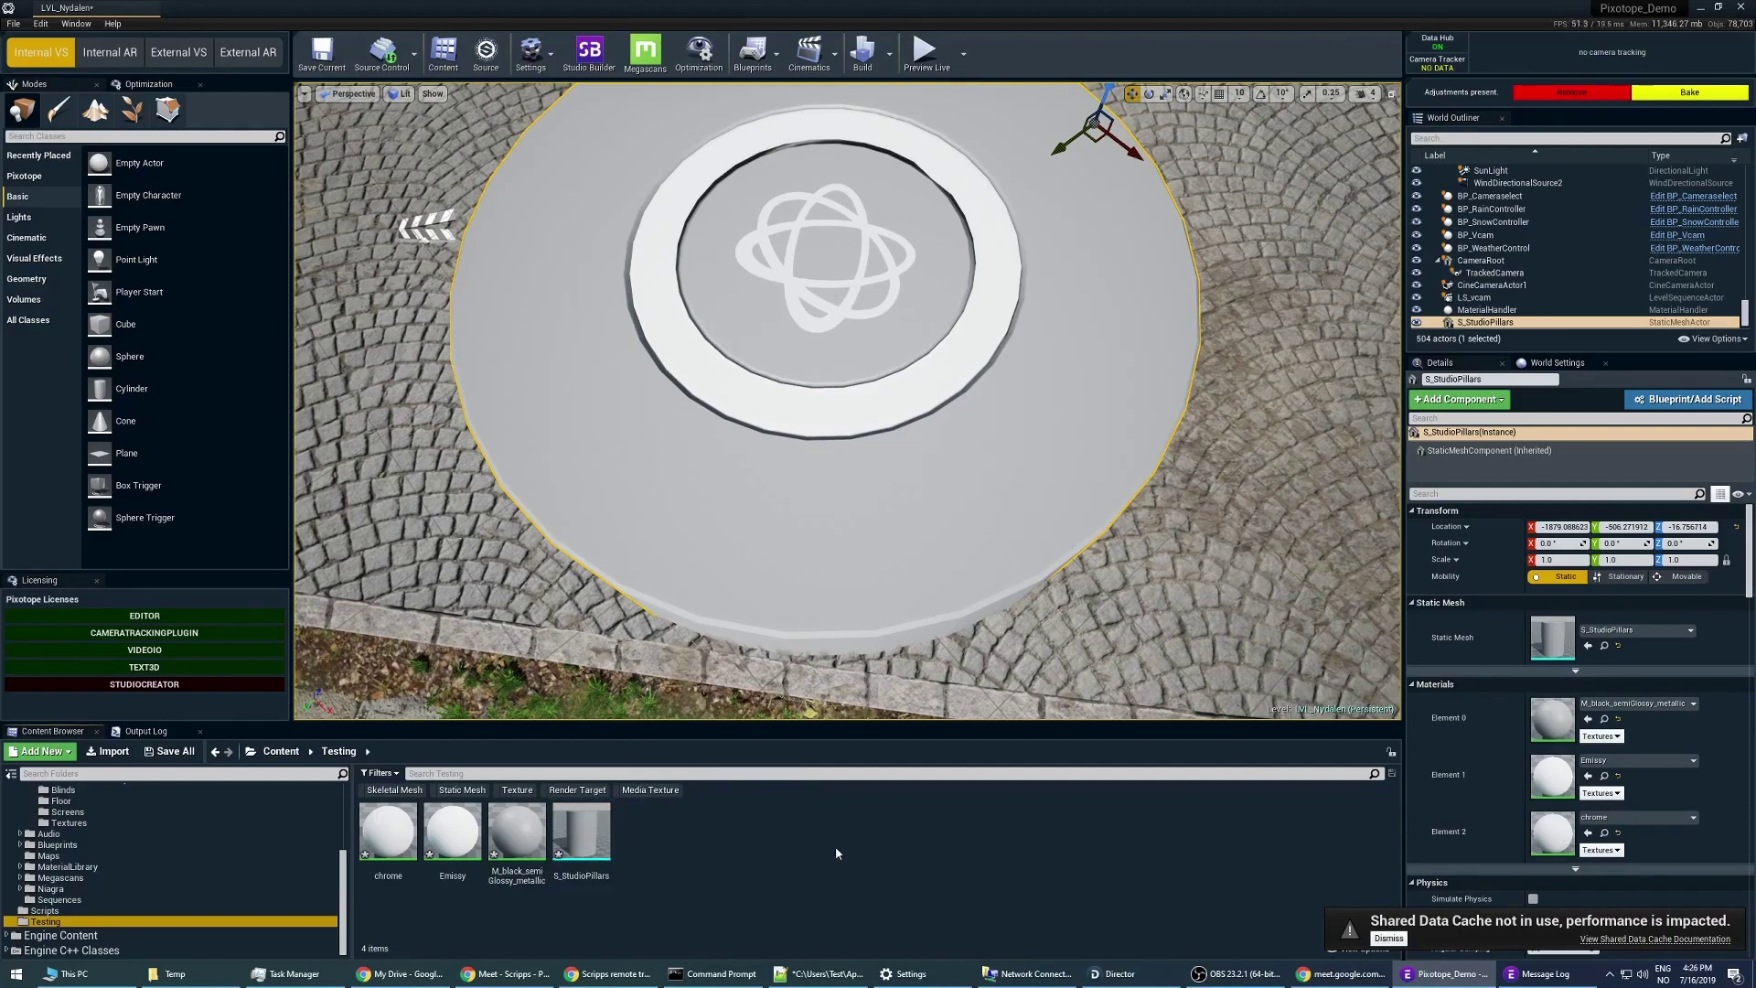
{"action": "left_click", "coordinate": [582, 833]}
{"action": "right_click_drag", "start_coordinate": [885, 342], "coordinate": [293, 101]}
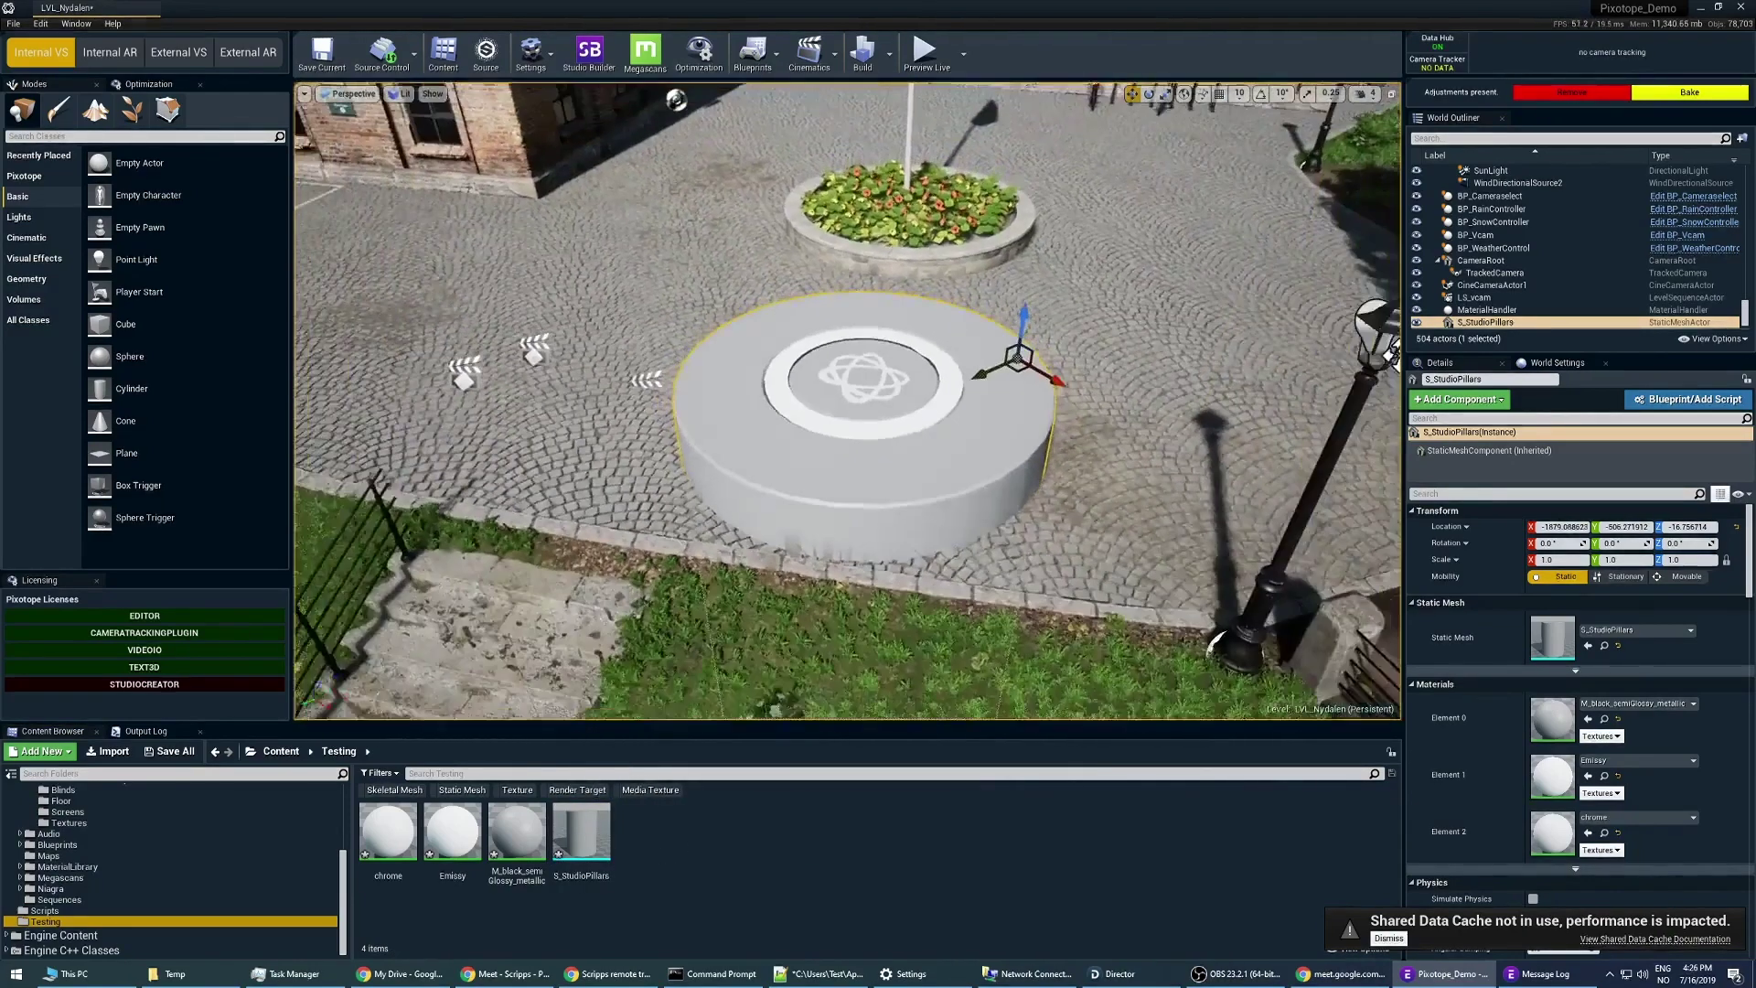
Step: Drag SK_StudioPillars.fbx from the Temp folder into the Testing folder
{"action": "key", "text": "alt+Tab"}
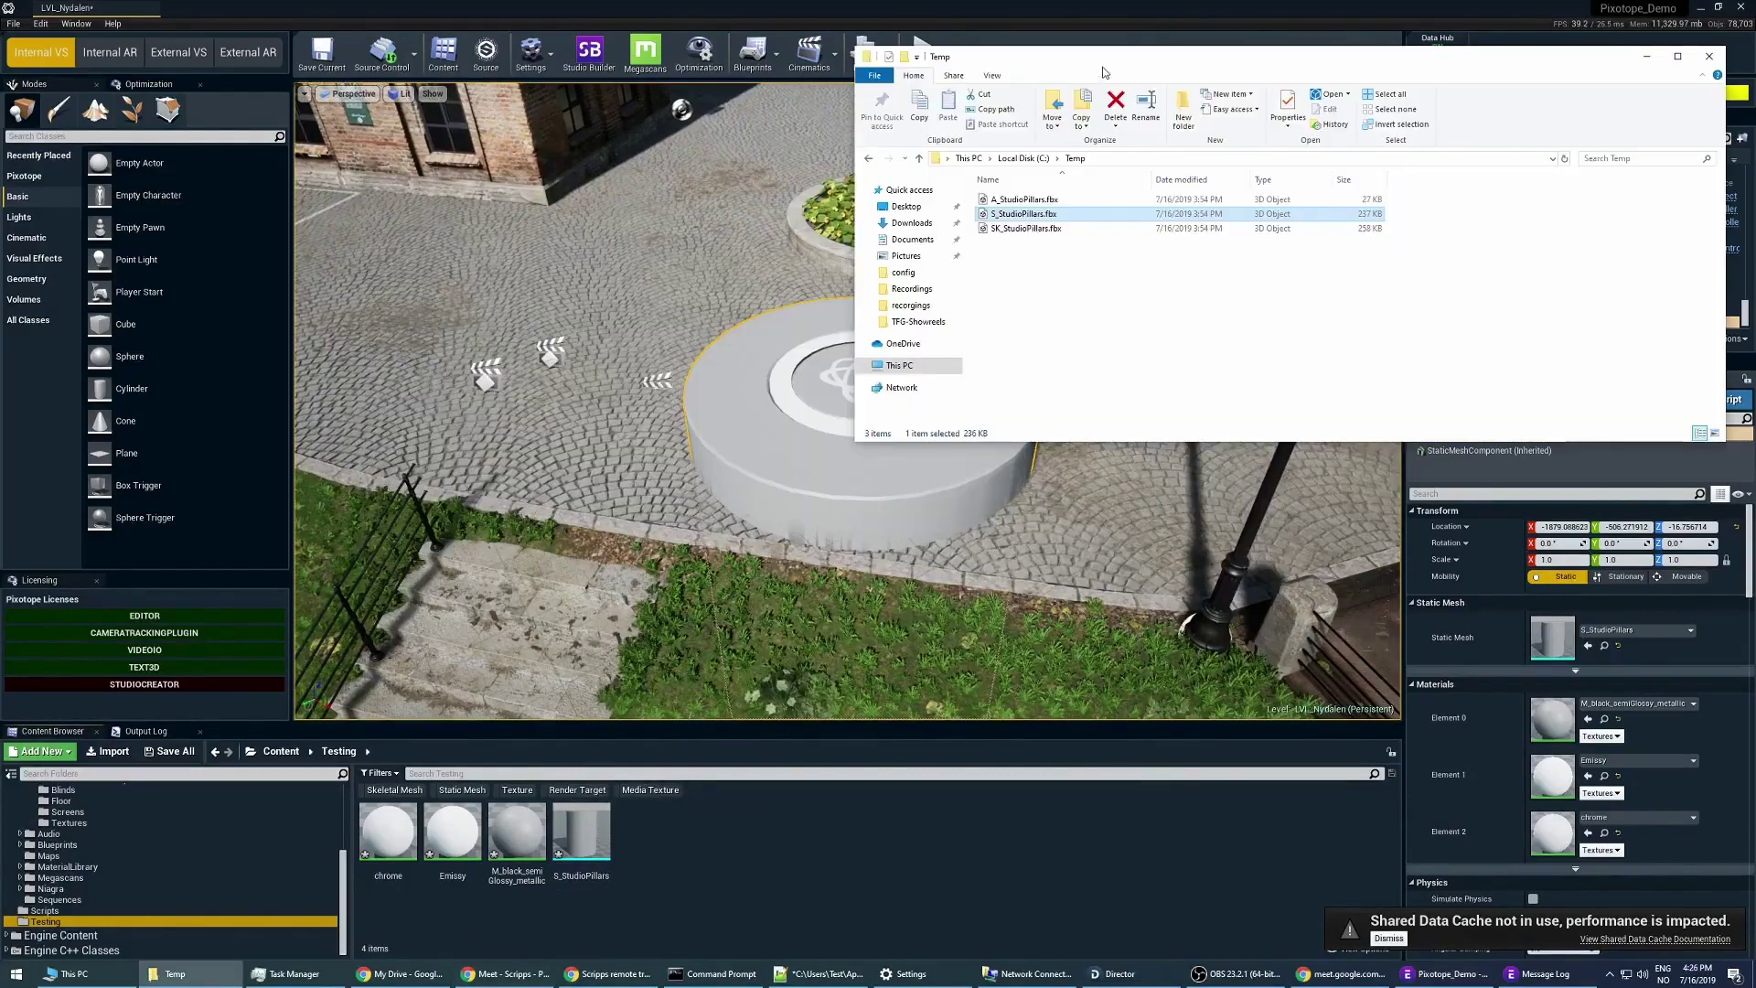
{"action": "mouse_move", "coordinate": [1102, 73]}
{"action": "left_mouse_down"}
{"action": "mouse_move", "coordinate": [1177, 38]}
{"action": "mouse_move", "coordinate": [1139, 41]}
{"action": "left_mouse_up"}
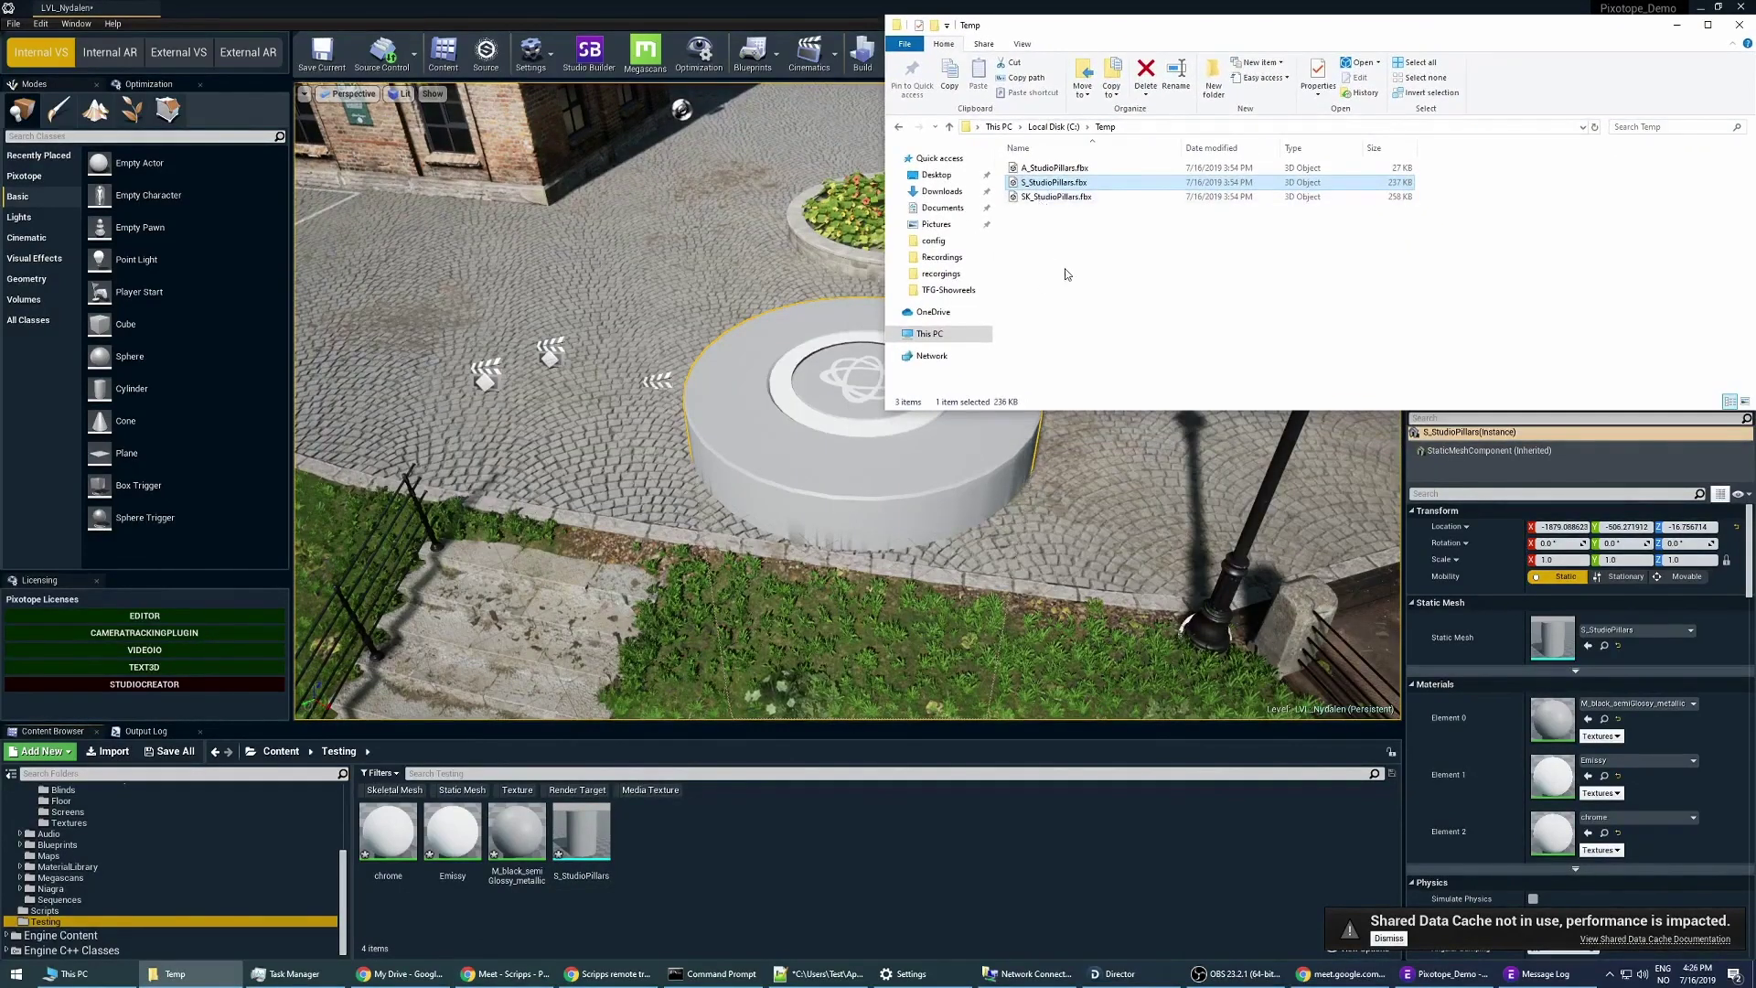
{"action": "left_click", "coordinate": [1065, 275]}
{"action": "mouse_move", "coordinate": [1044, 197]}
{"action": "left_mouse_down"}
{"action": "mouse_move", "coordinate": [1209, 876]}
{"action": "mouse_move", "coordinate": [700, 855]}
{"action": "left_mouse_up"}
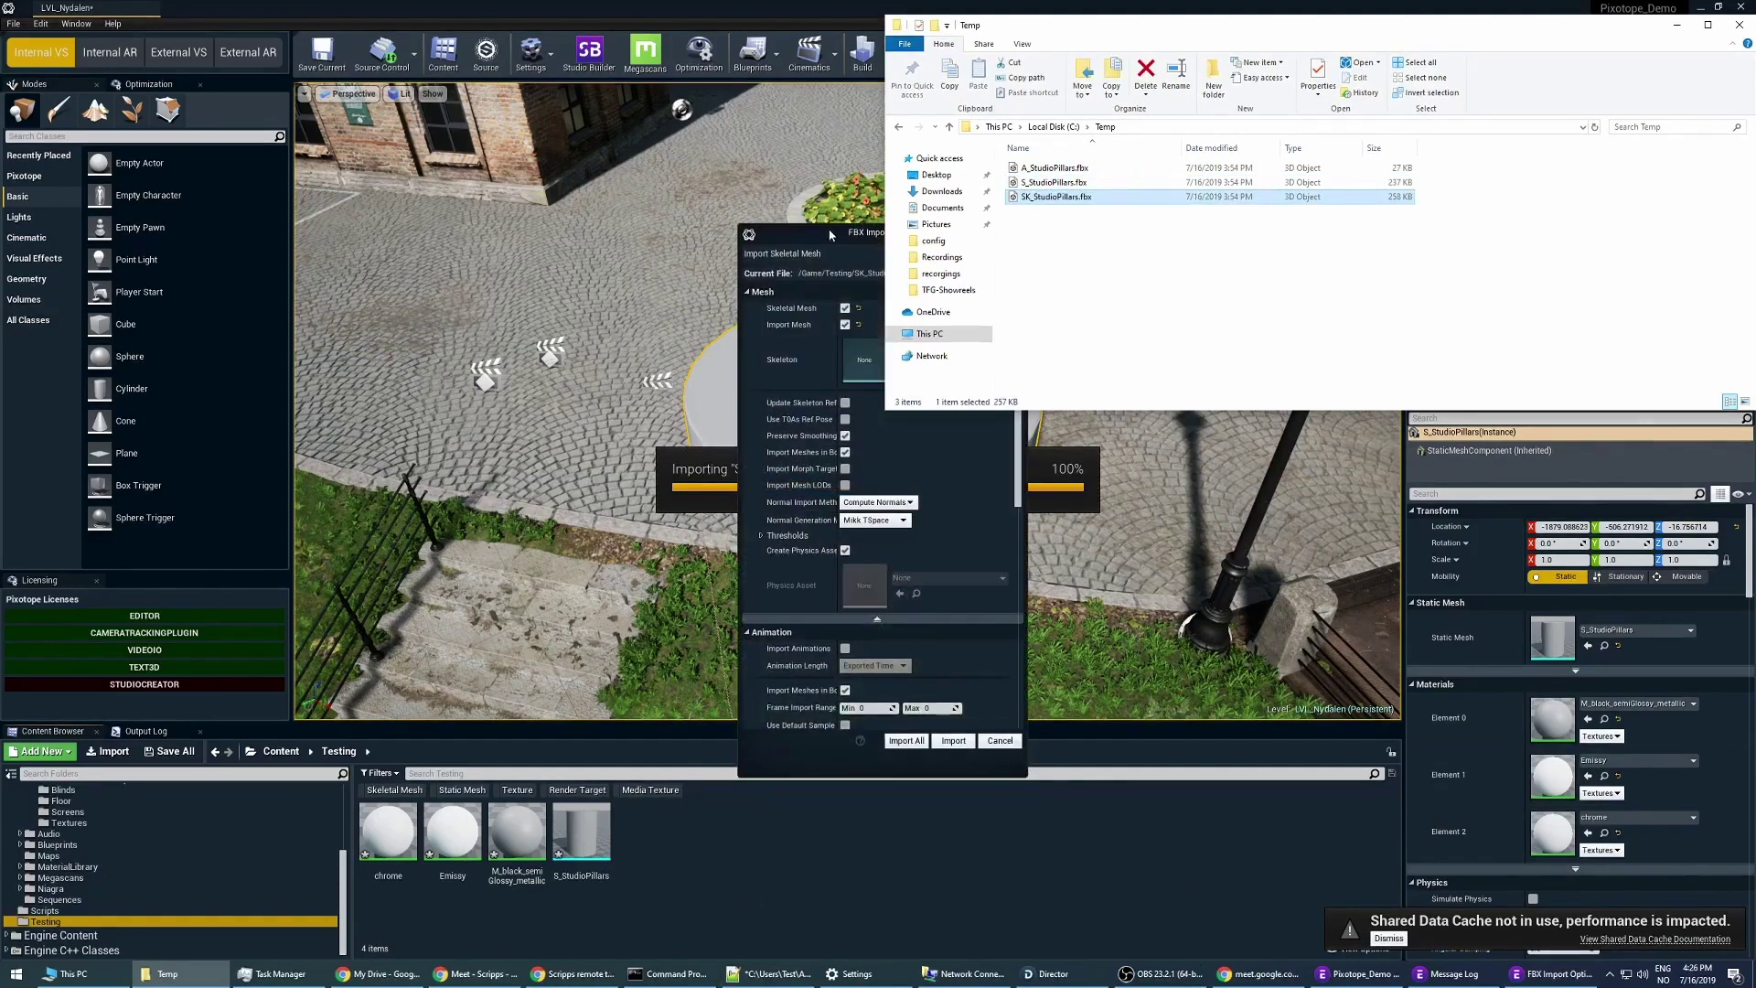
Step: Enable Use T0 As Ref Pose and leave Import Animations off
{"action": "left_click", "coordinate": [831, 235]}
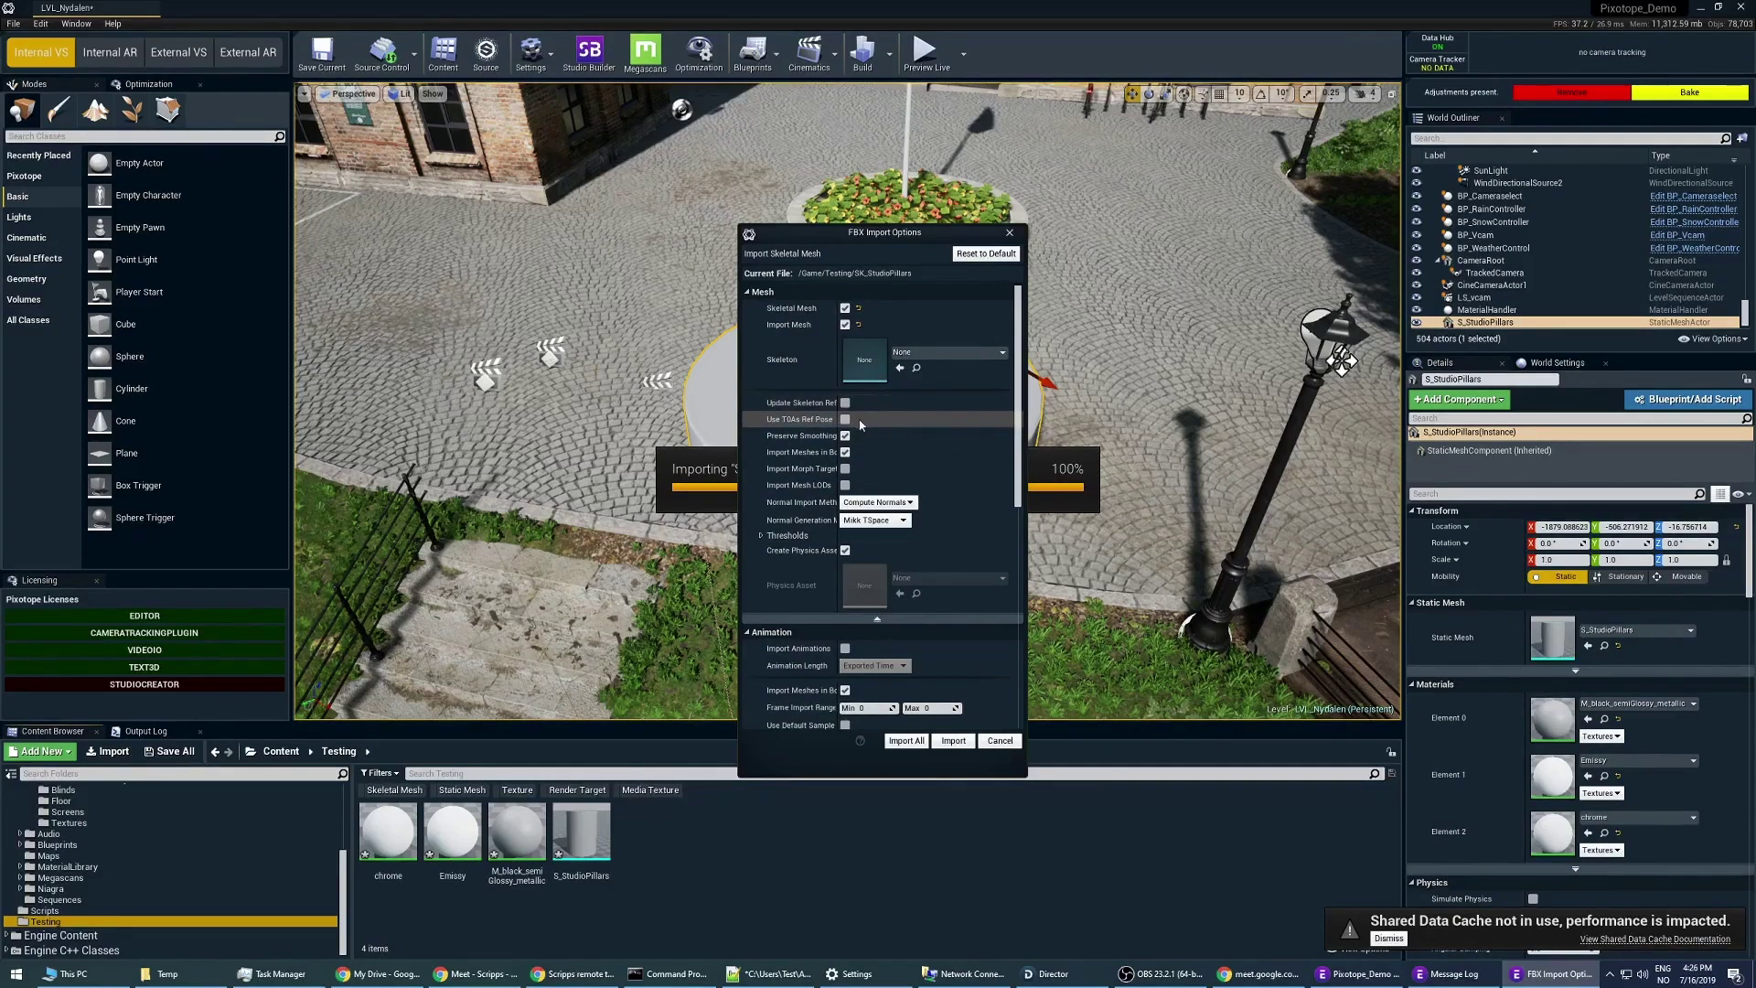
{"action": "mouse_move", "coordinate": [843, 418]}
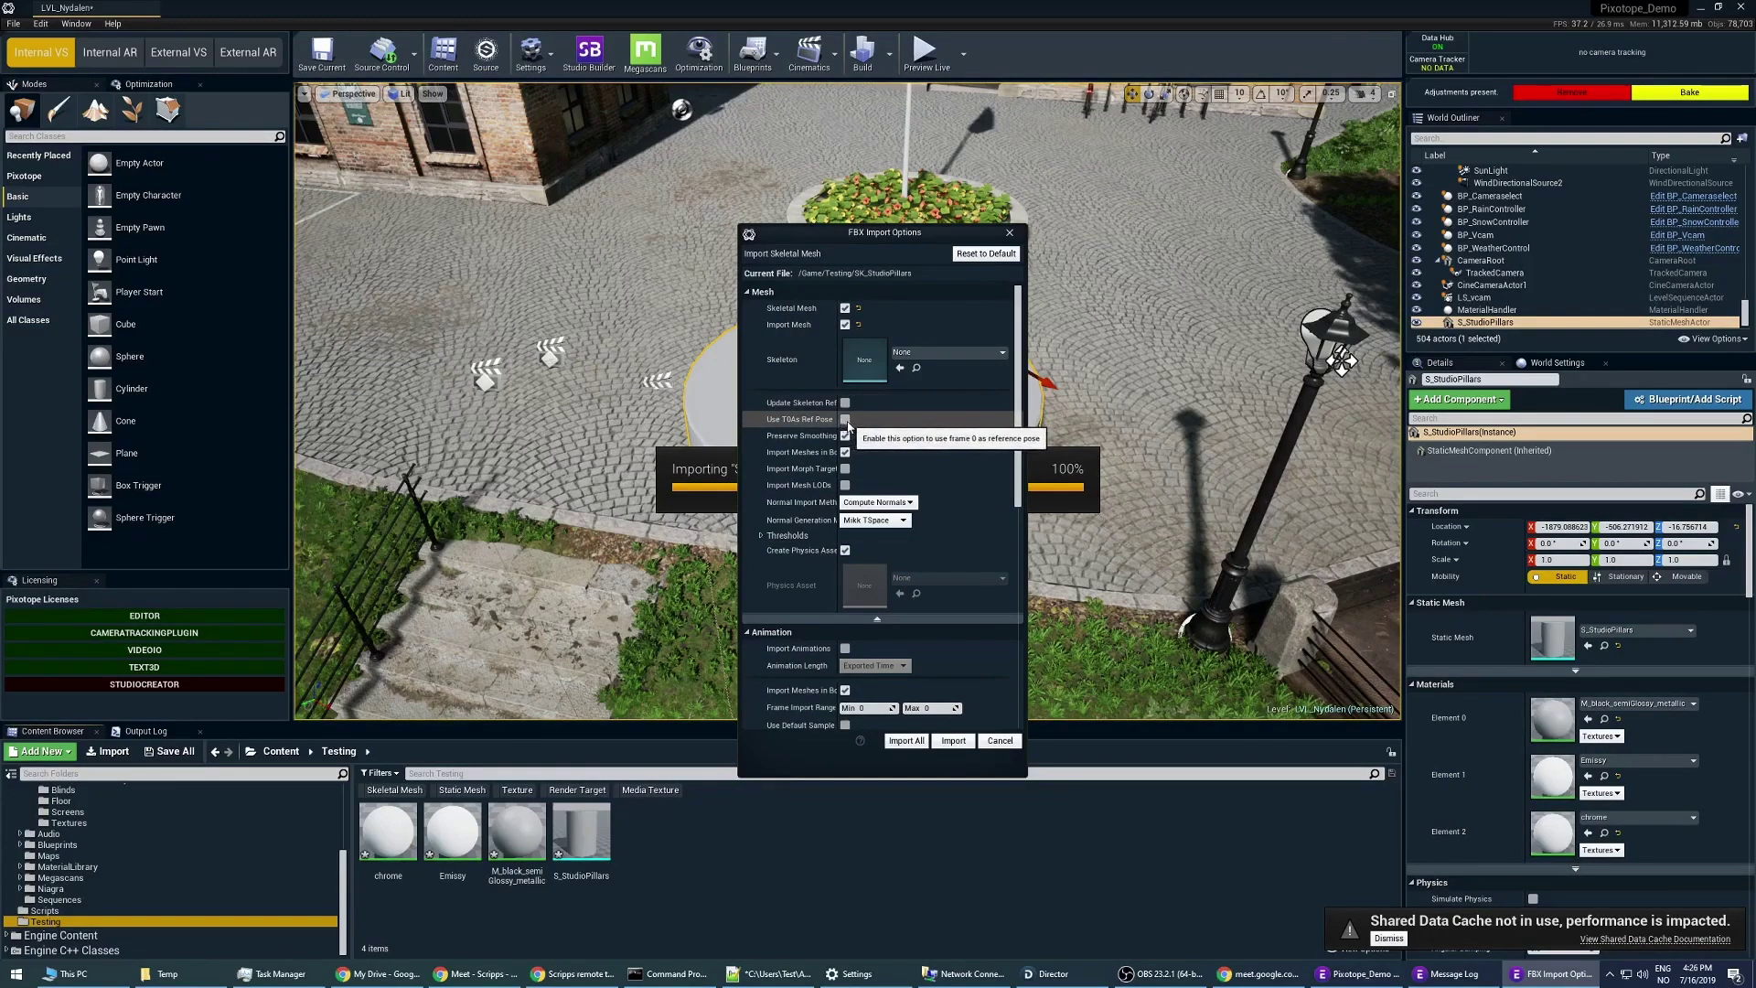
{"action": "left_click", "coordinate": [845, 420]}
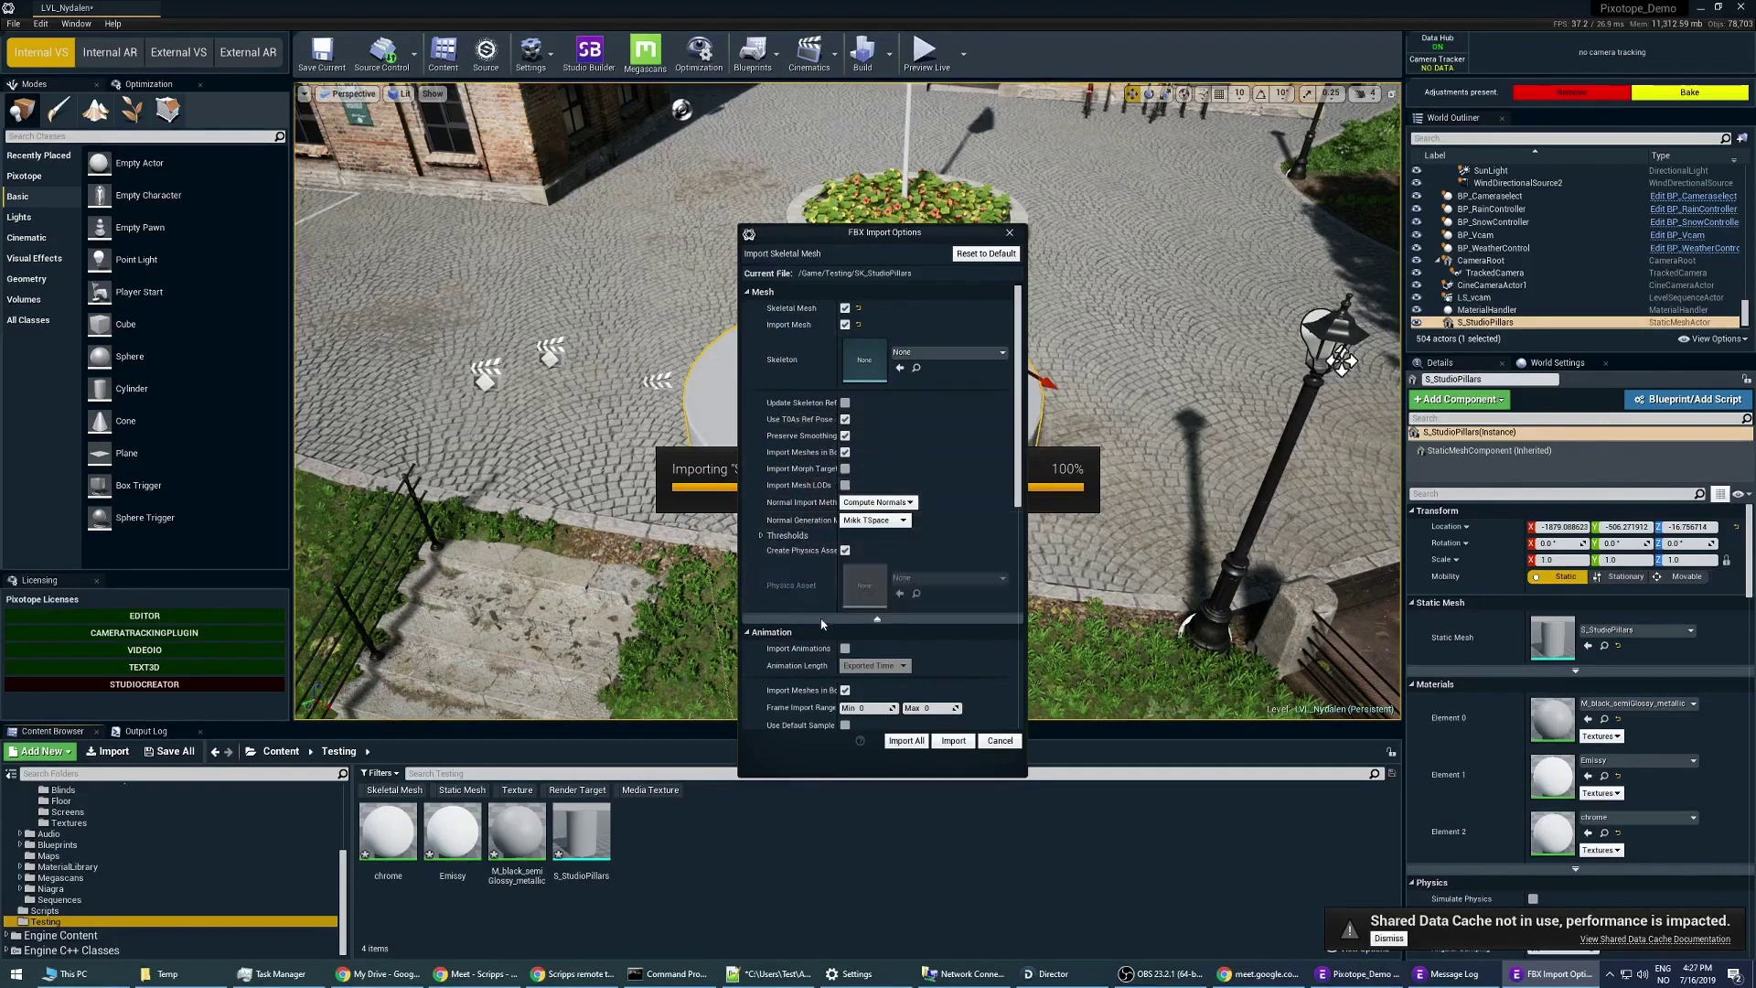
{"action": "scroll", "coordinate": [800, 553], "scroll_direction": "down", "scroll_amount": 3}
{"action": "scroll", "coordinate": [795, 520], "scroll_direction": "down", "scroll_amount": 2}
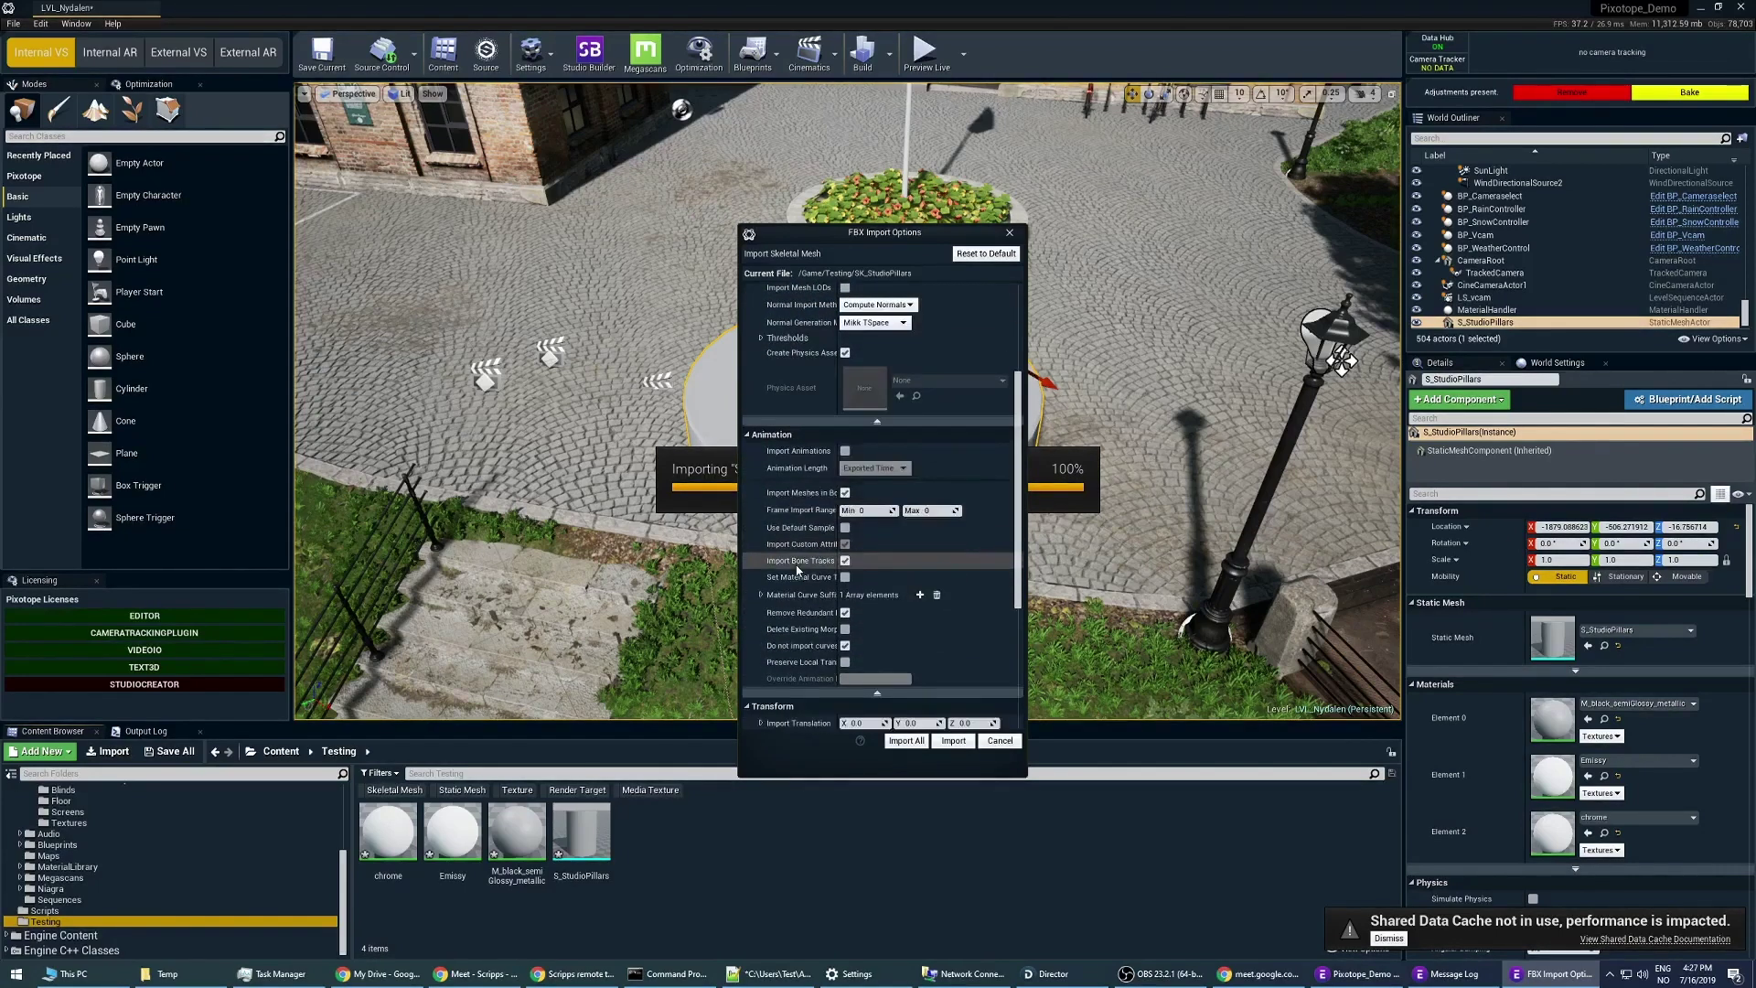
{"action": "left_click", "coordinate": [845, 459]}
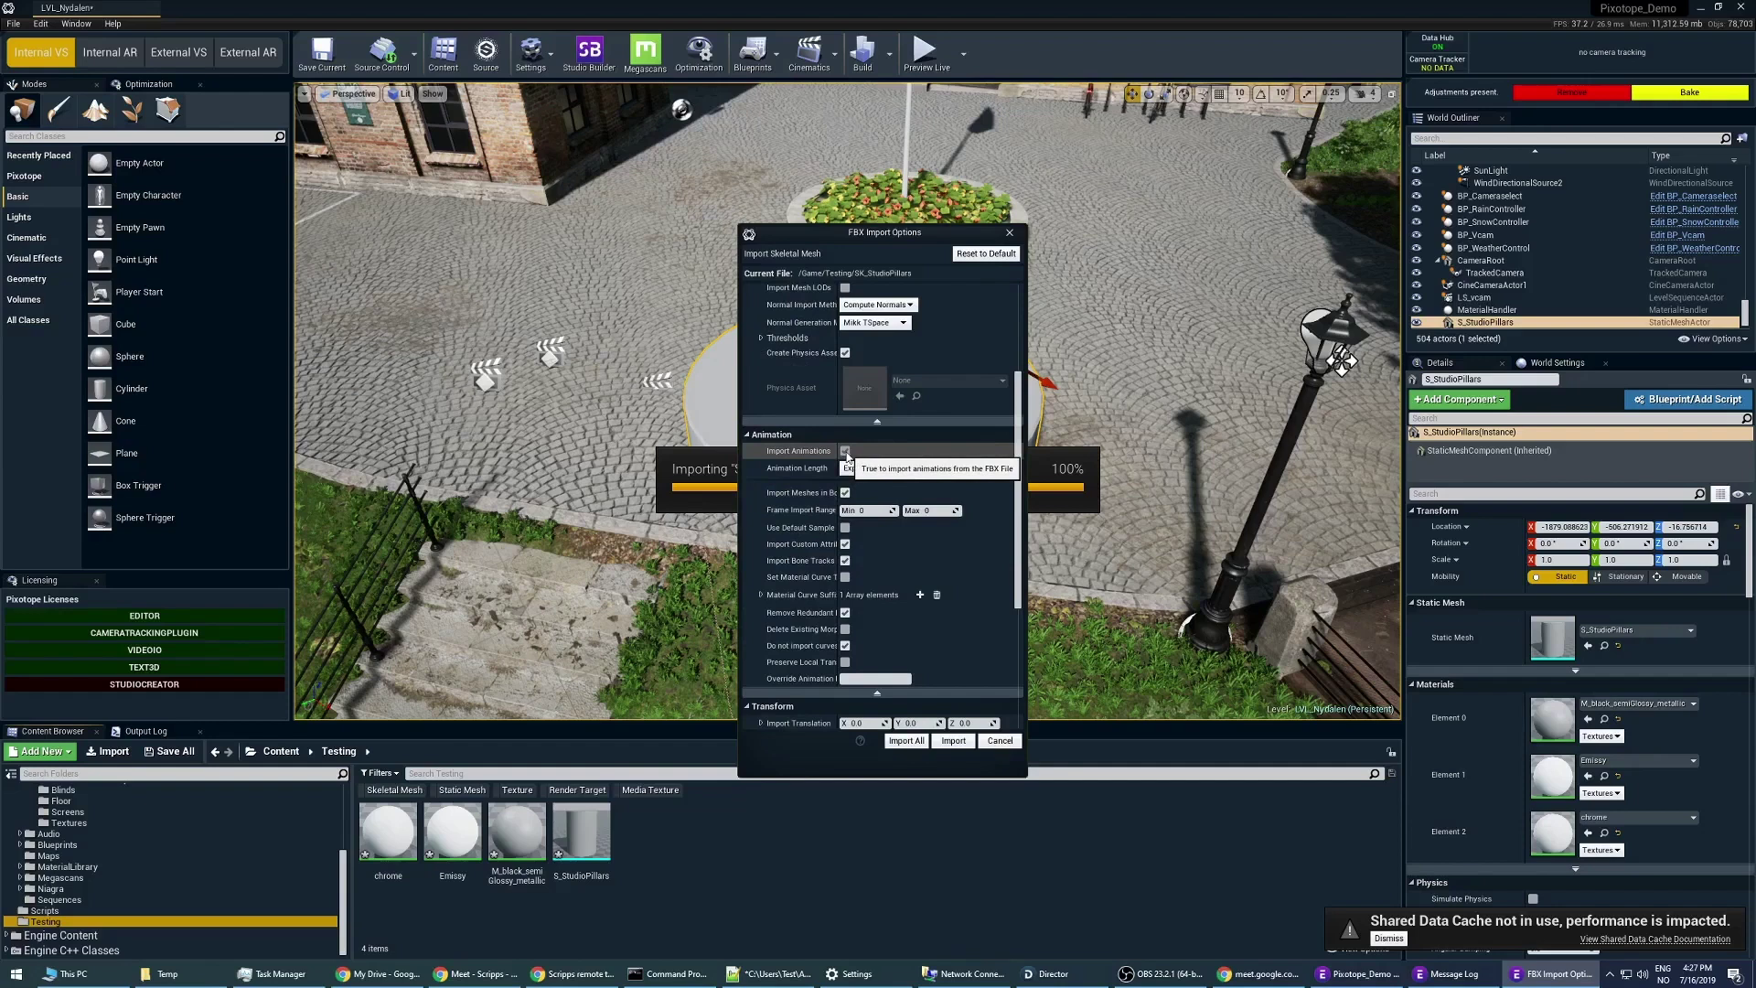
{"action": "left_click", "coordinate": [846, 453]}
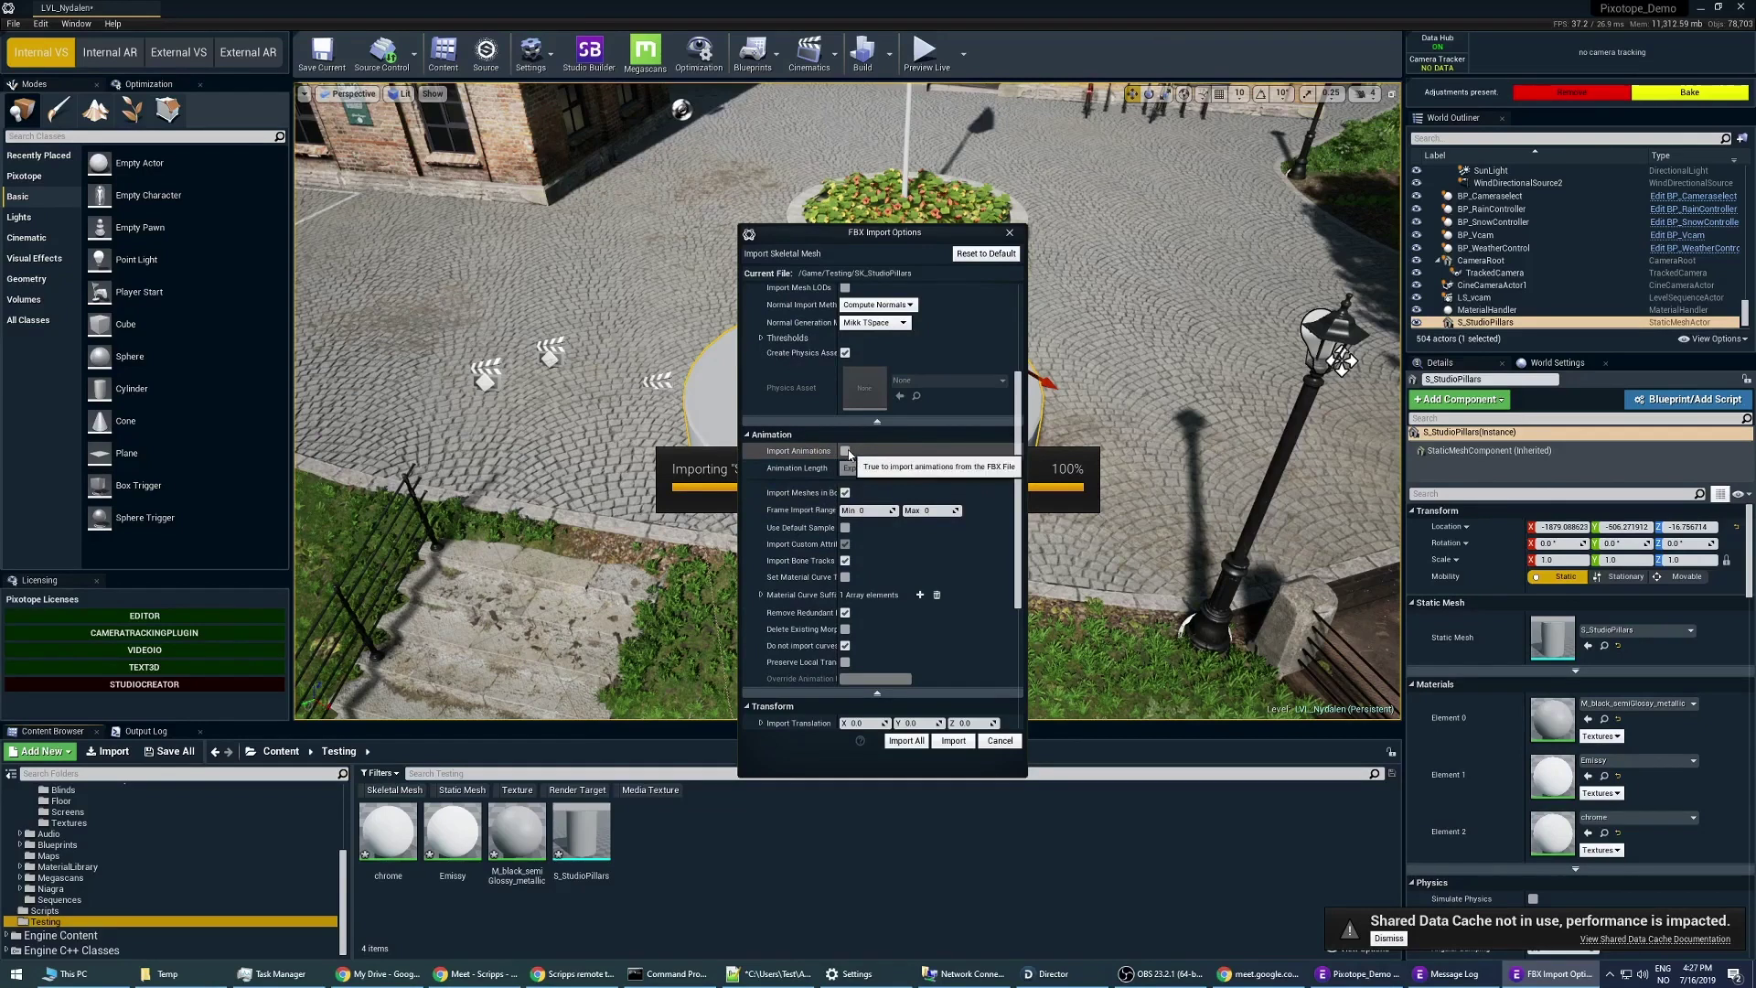
Step: Import SK_StudioPillars and check its mesh, PhysicsAsset and Skeleton assets in Testing
{"action": "left_click", "coordinate": [951, 740]}
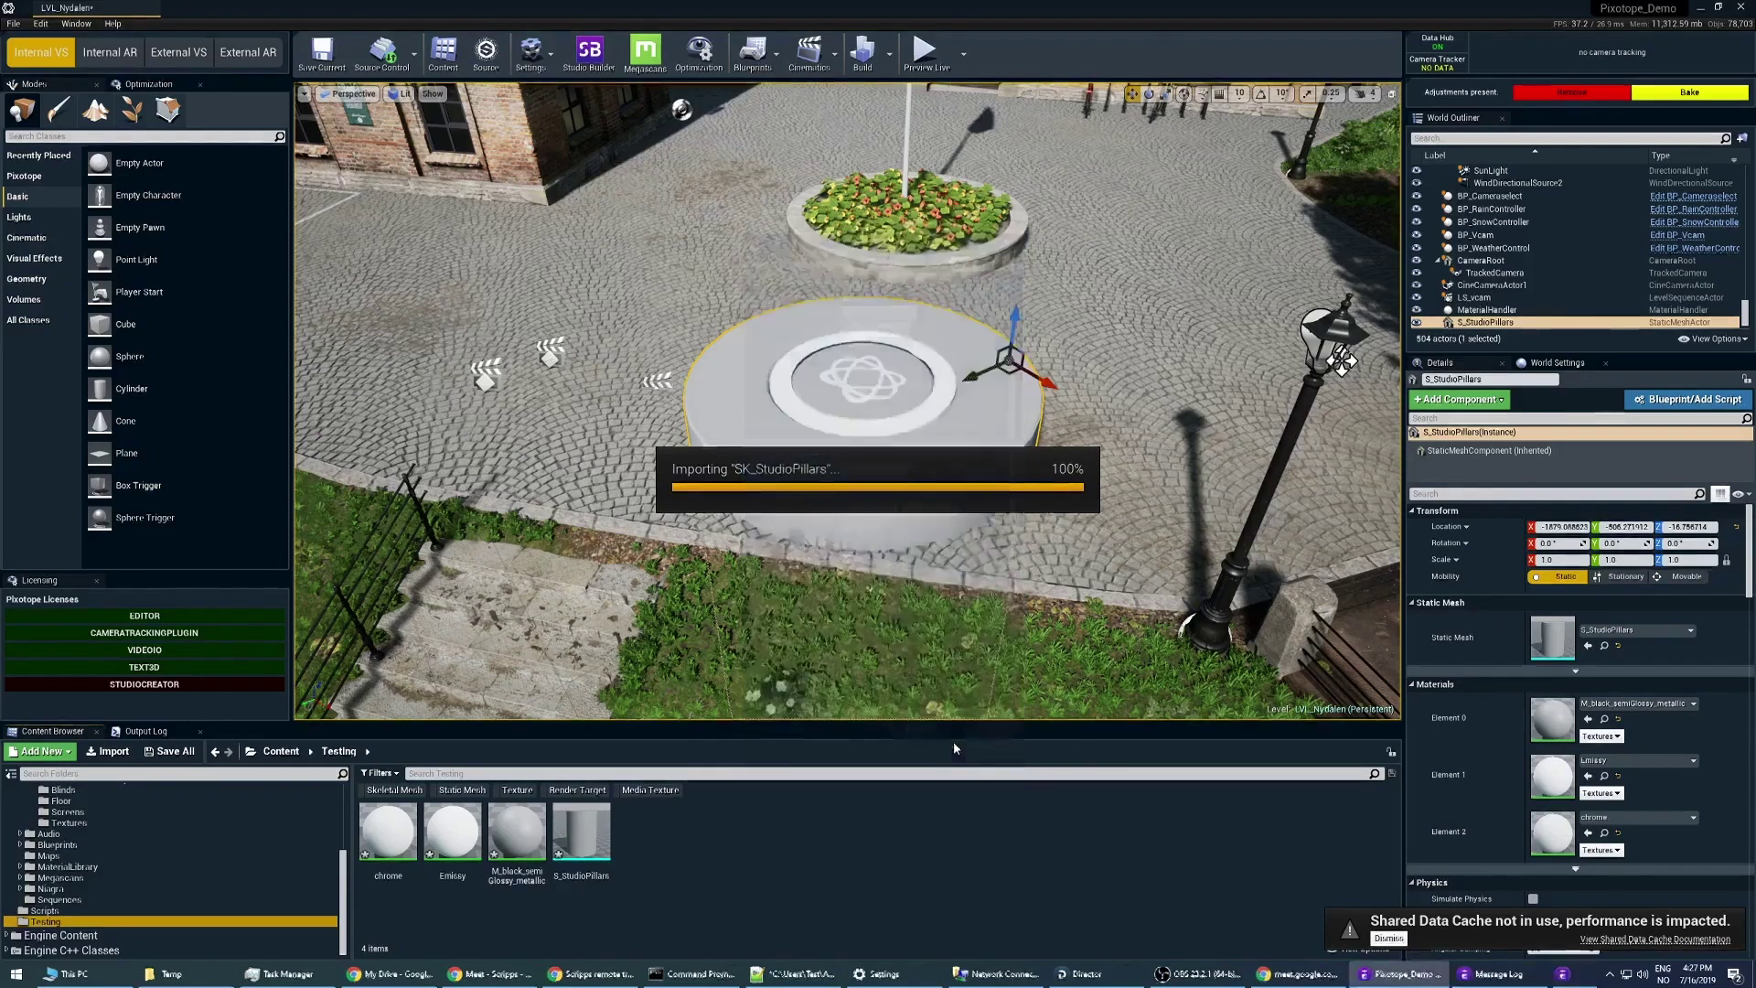
{"action": "left_click", "coordinate": [849, 930]}
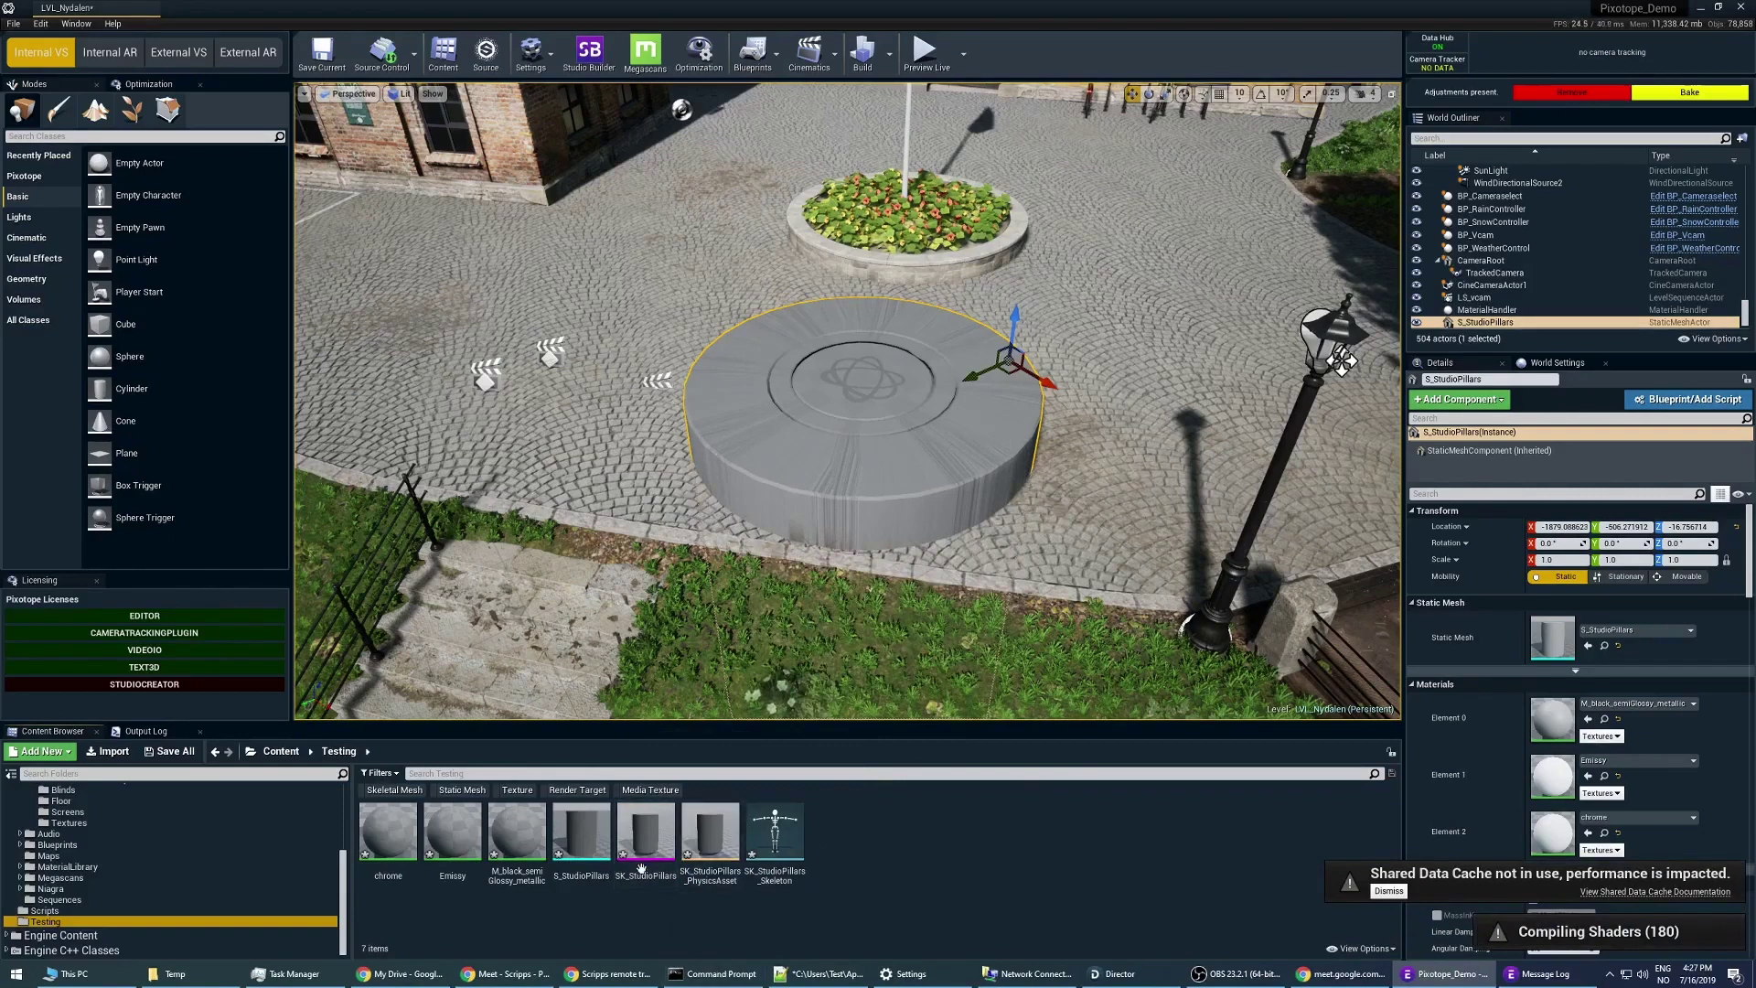
{"action": "left_click", "coordinate": [642, 873]}
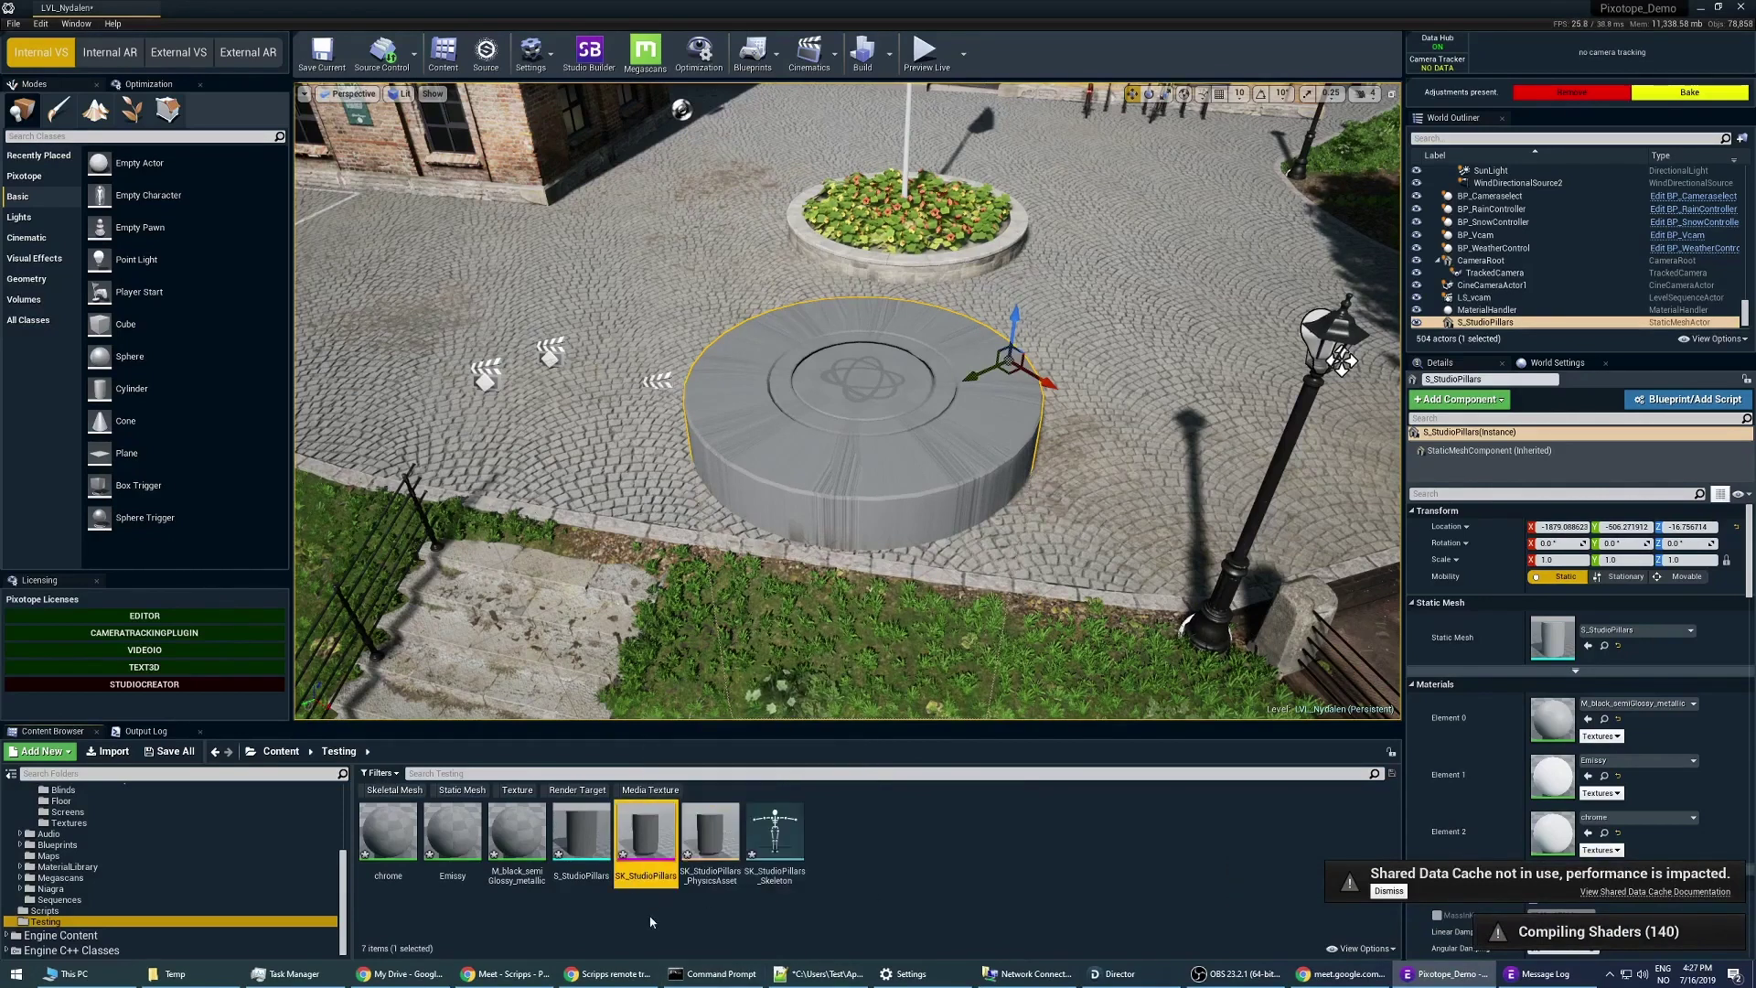
{"action": "left_click", "coordinate": [712, 883]}
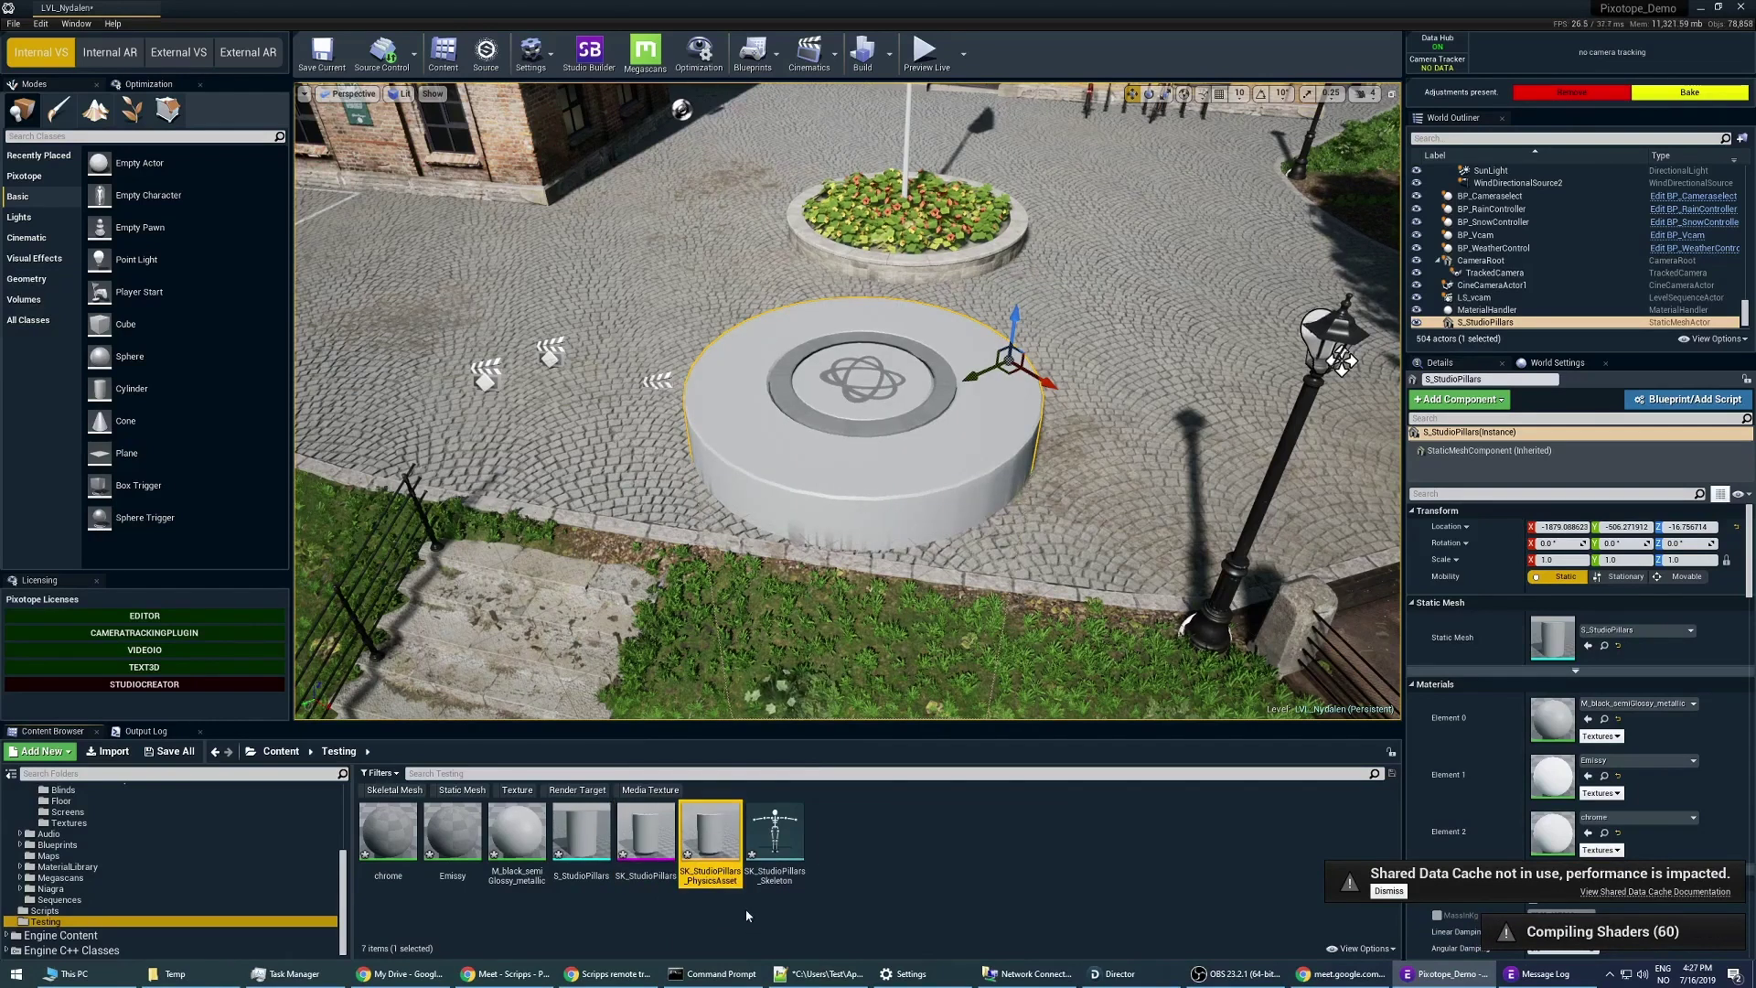
{"action": "left_click_drag", "start_coordinate": [732, 548], "coordinate": [750, 457]}
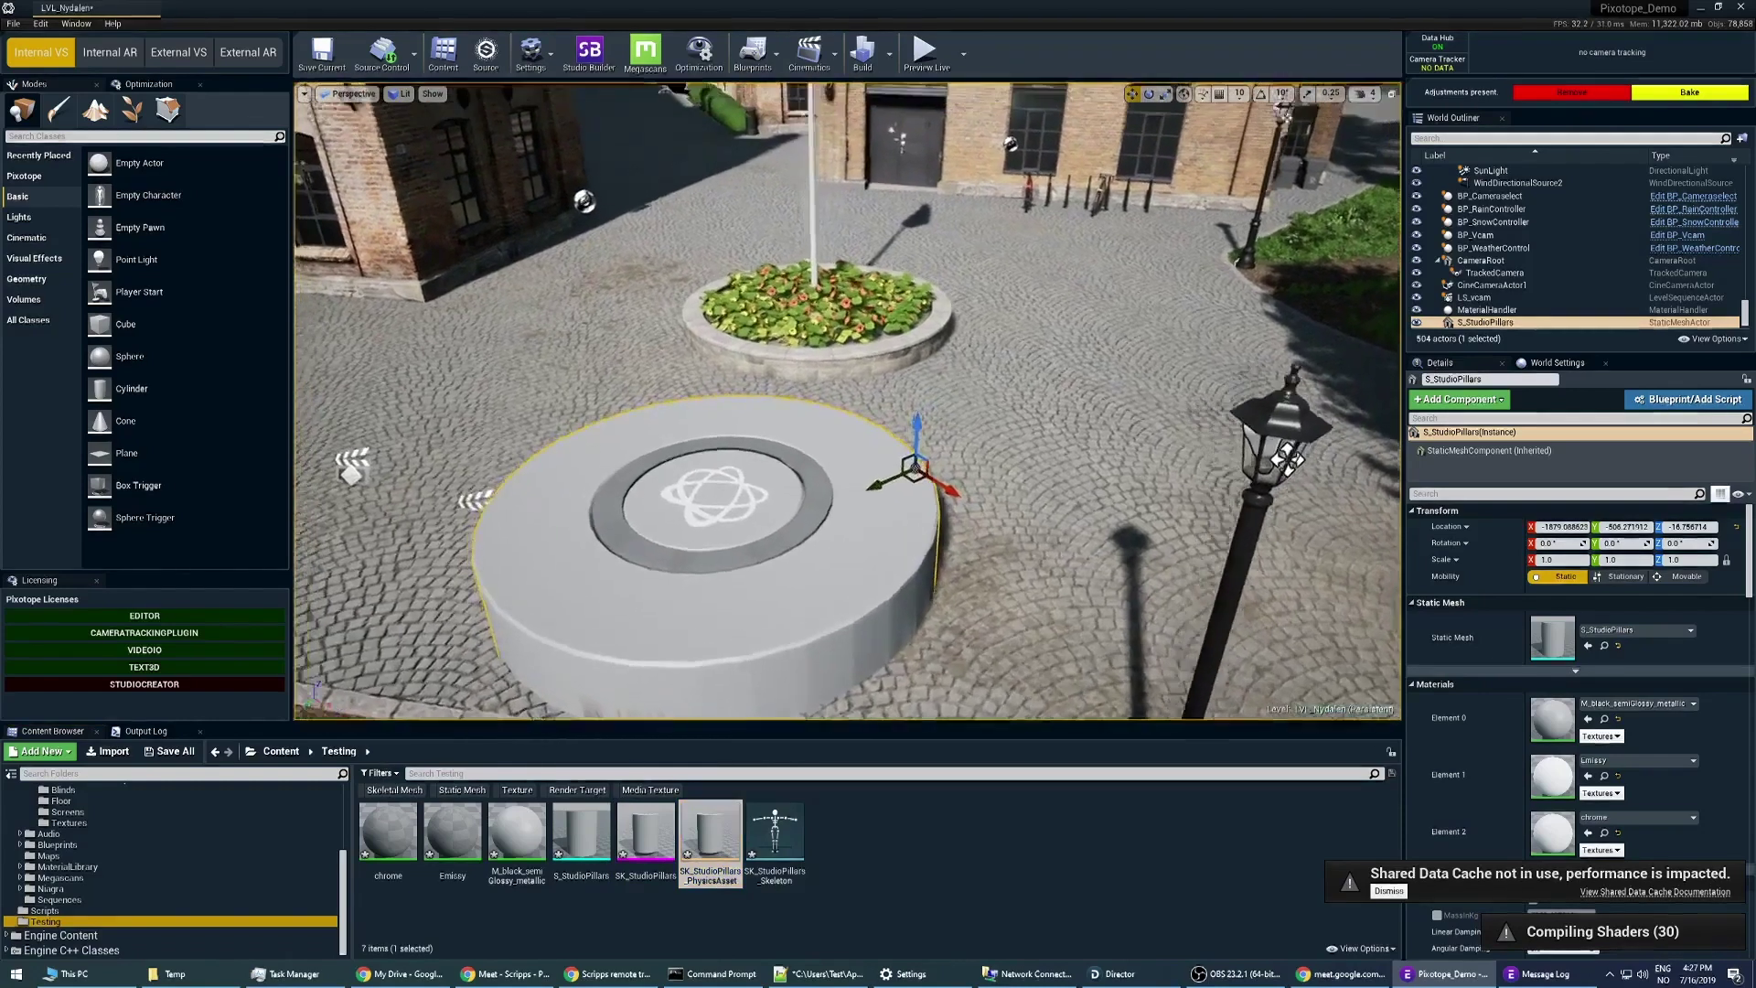
{"action": "left_click", "coordinate": [729, 855]}
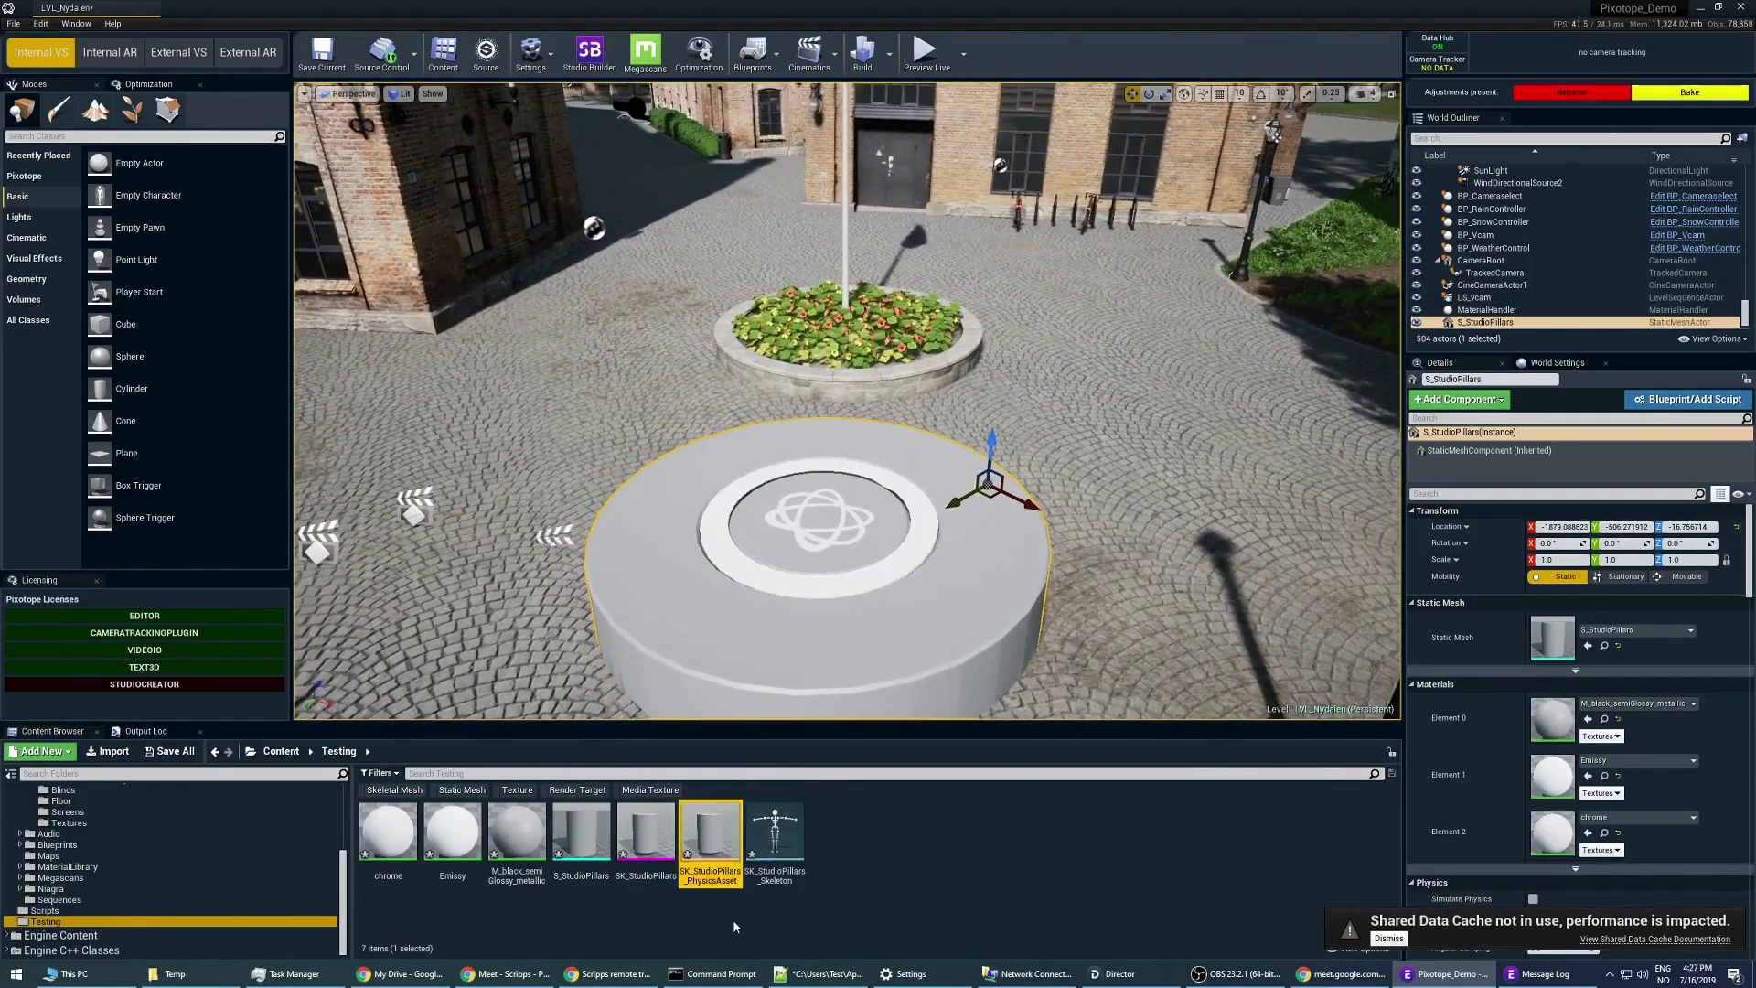
{"action": "left_click", "coordinate": [783, 855]}
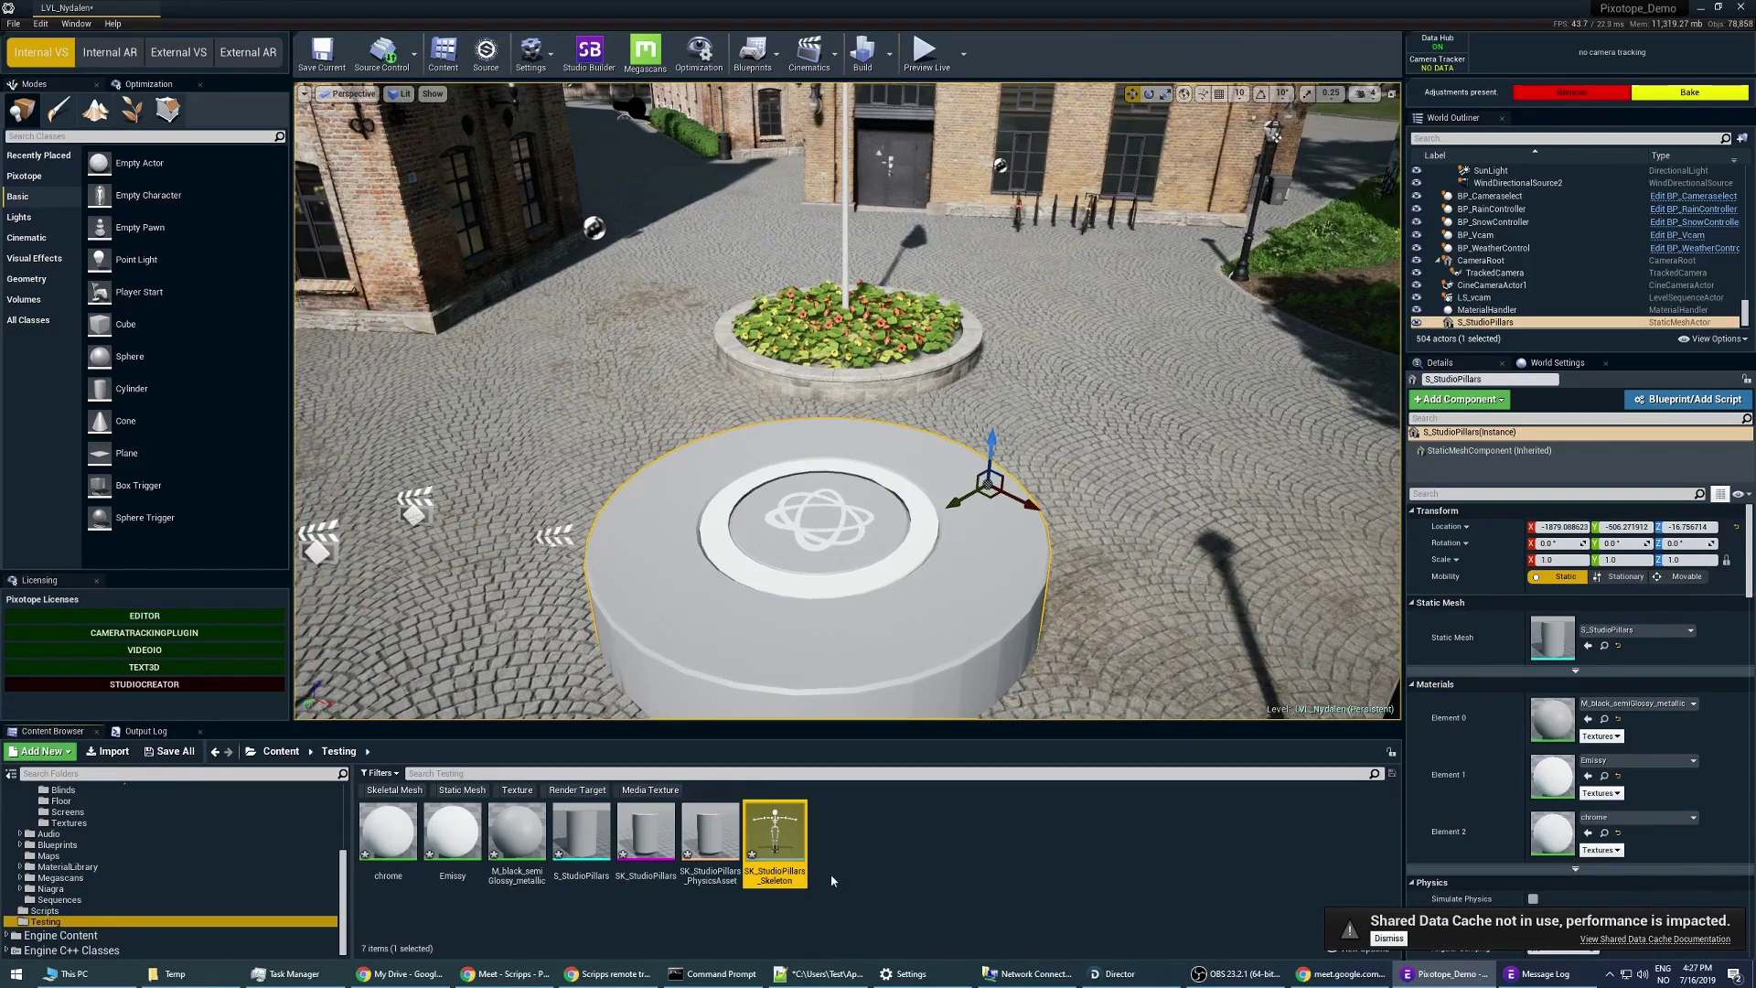
Step: Open SK_StudioPillars_Skeleton and inspect jnt_pillarOuter, jnt_pillarMid and jnt_pillarInner in turn
{"action": "double_click", "coordinate": [778, 838]}
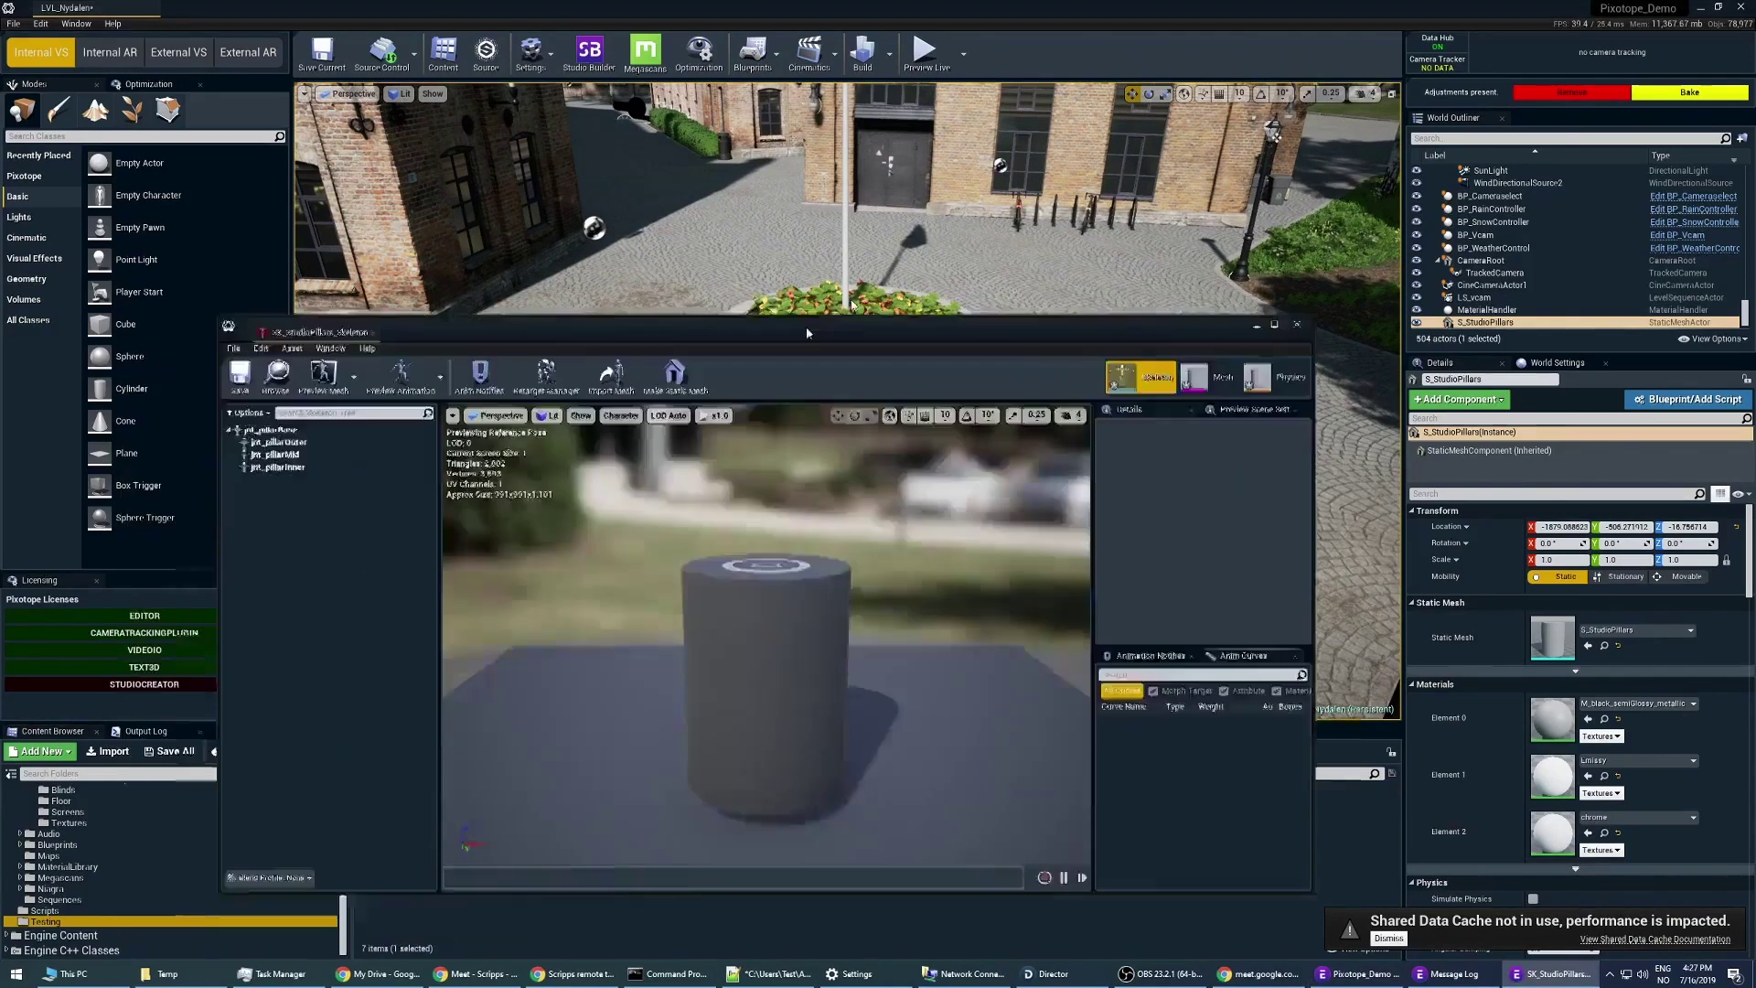
{"action": "left_click_drag", "start_coordinate": [699, 376], "coordinate": [1047, 112]}
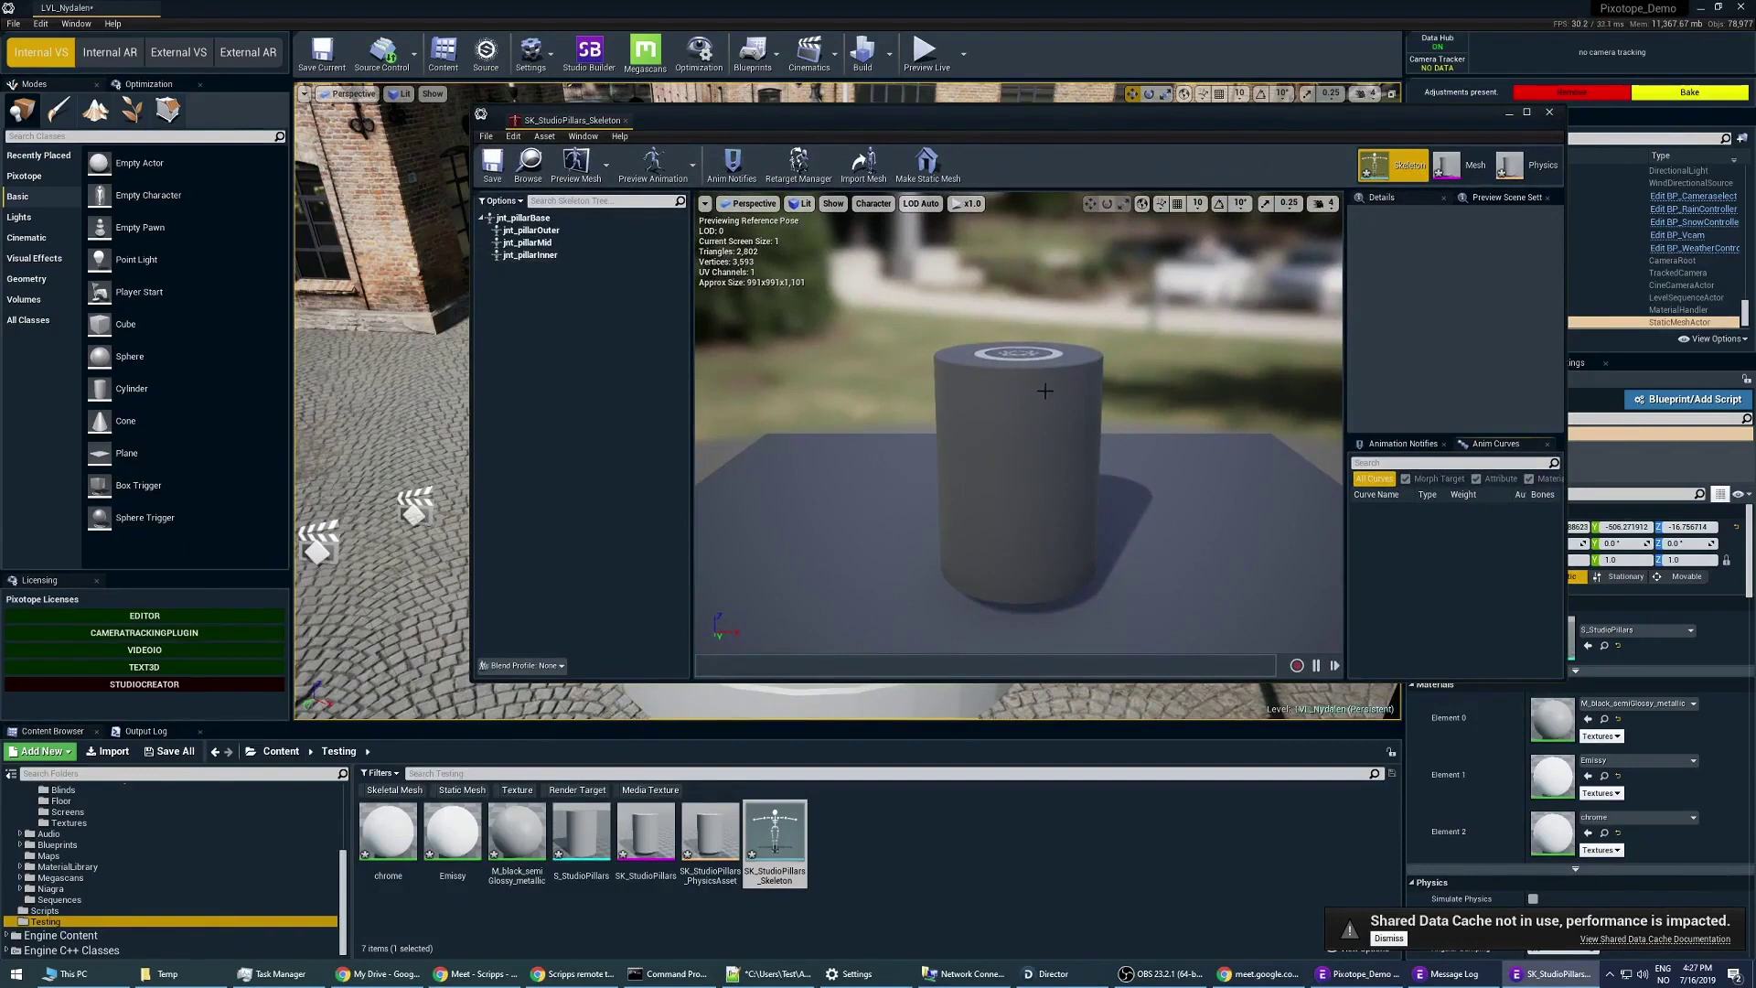
{"action": "left_click_drag", "start_coordinate": [1045, 391], "coordinate": [987, 403]}
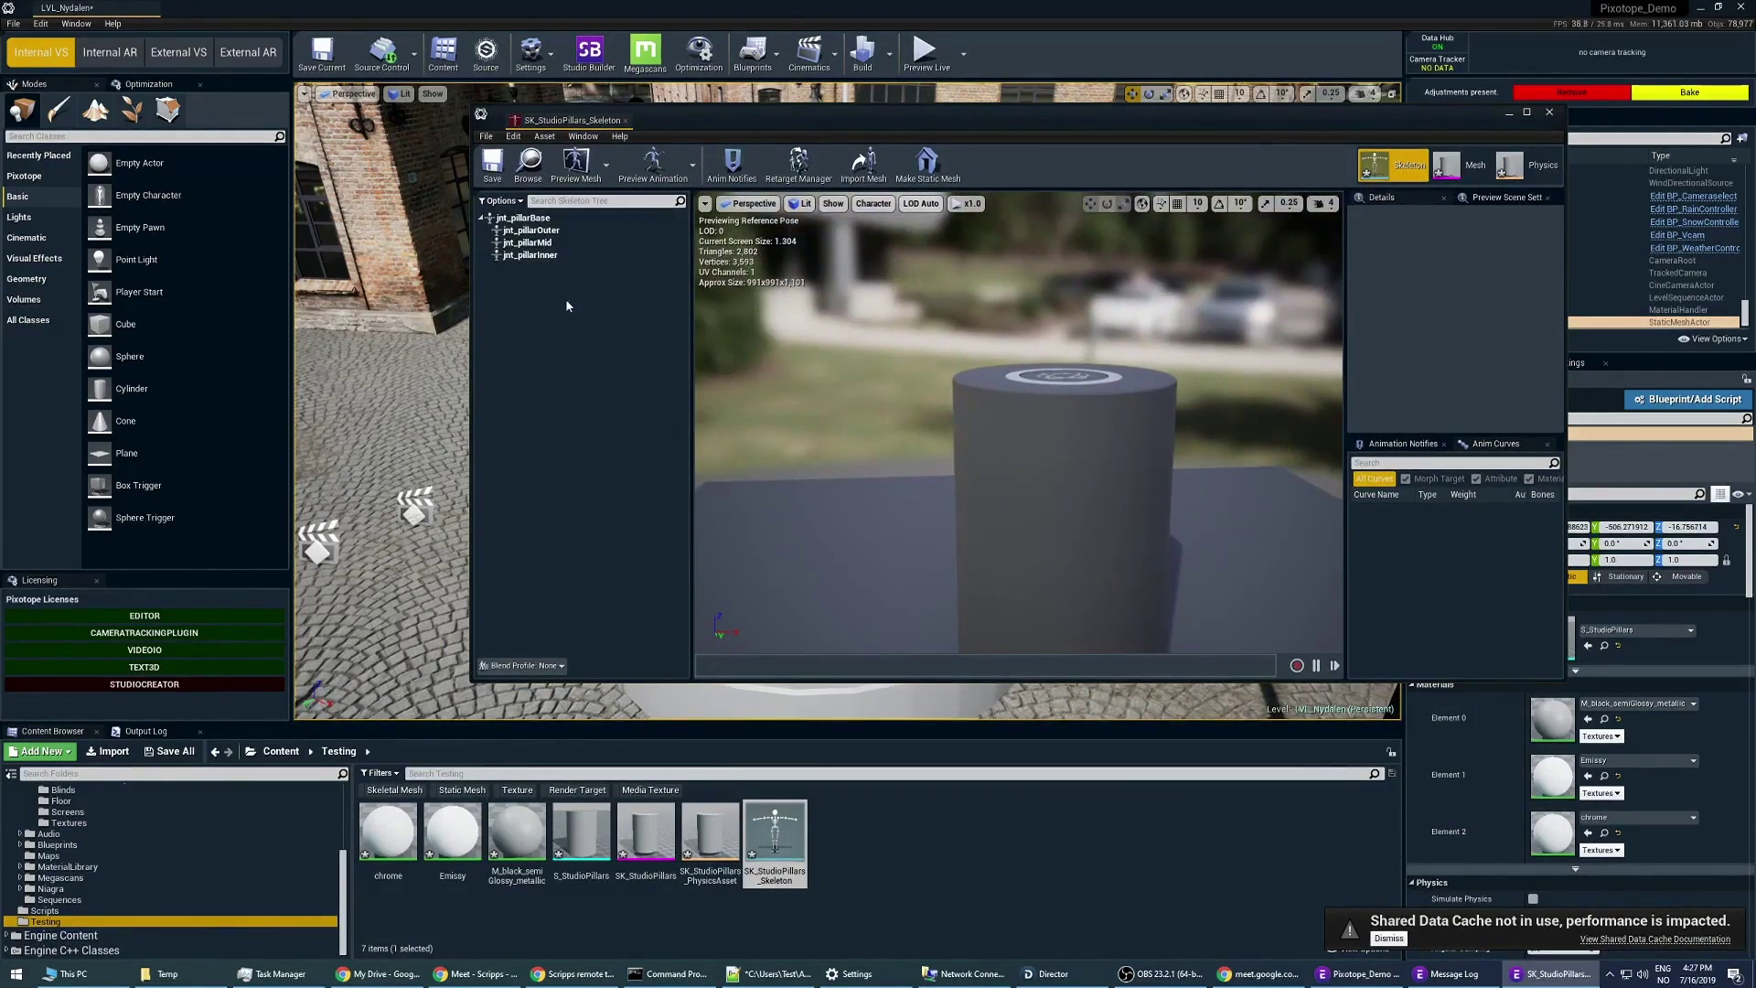
{"action": "left_click", "coordinate": [535, 233]}
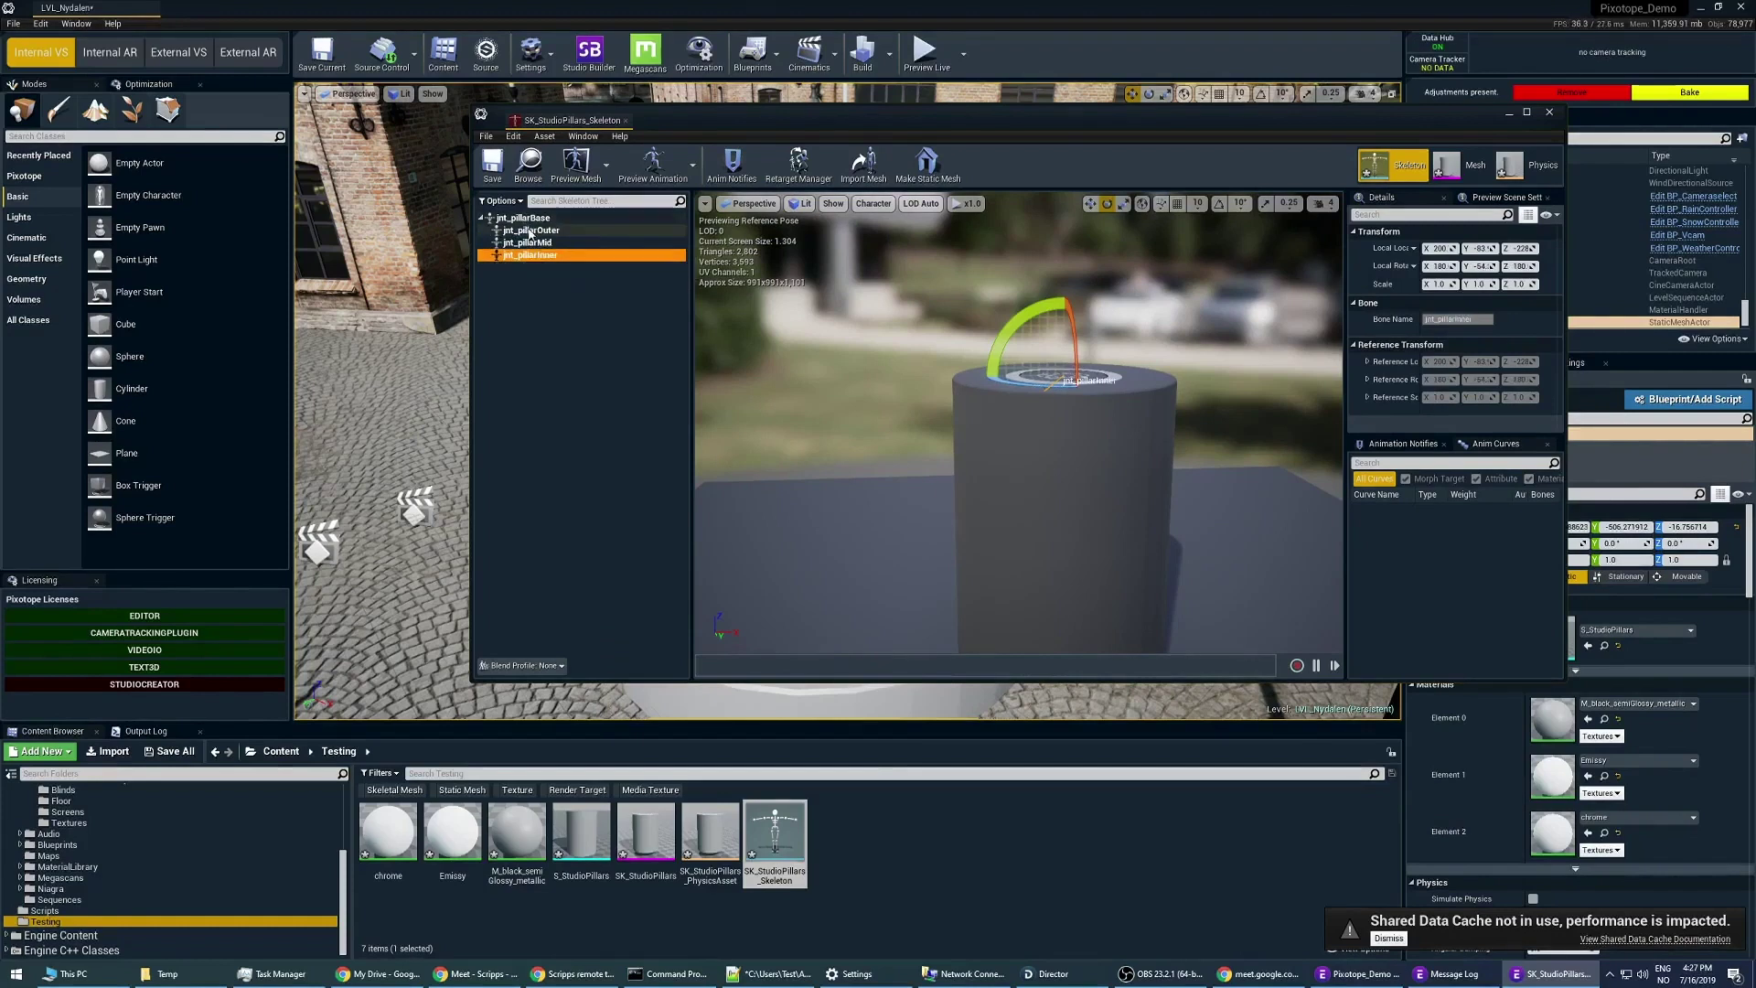
{"action": "left_click", "coordinate": [530, 244]}
{"action": "left_click", "coordinate": [531, 257]}
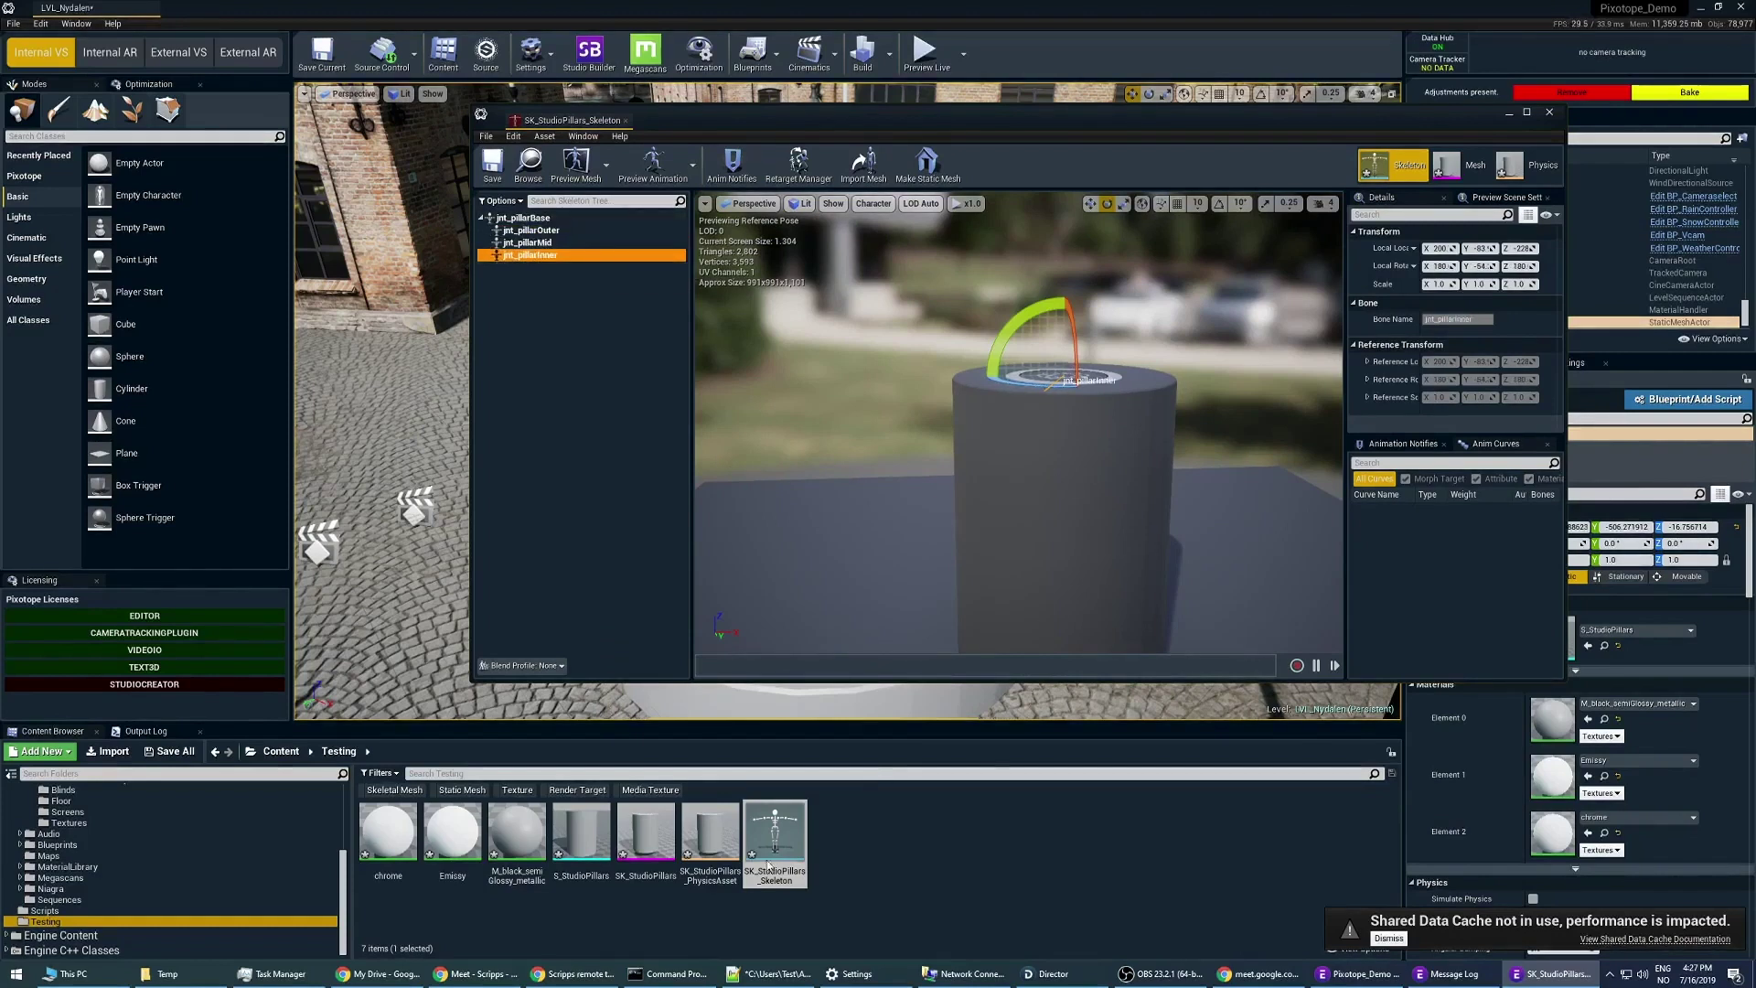
Step: Open SK_StudioPillars and review its Material Slots and Skeleton while orbiting the preview
{"action": "double_click", "coordinate": [644, 836]}
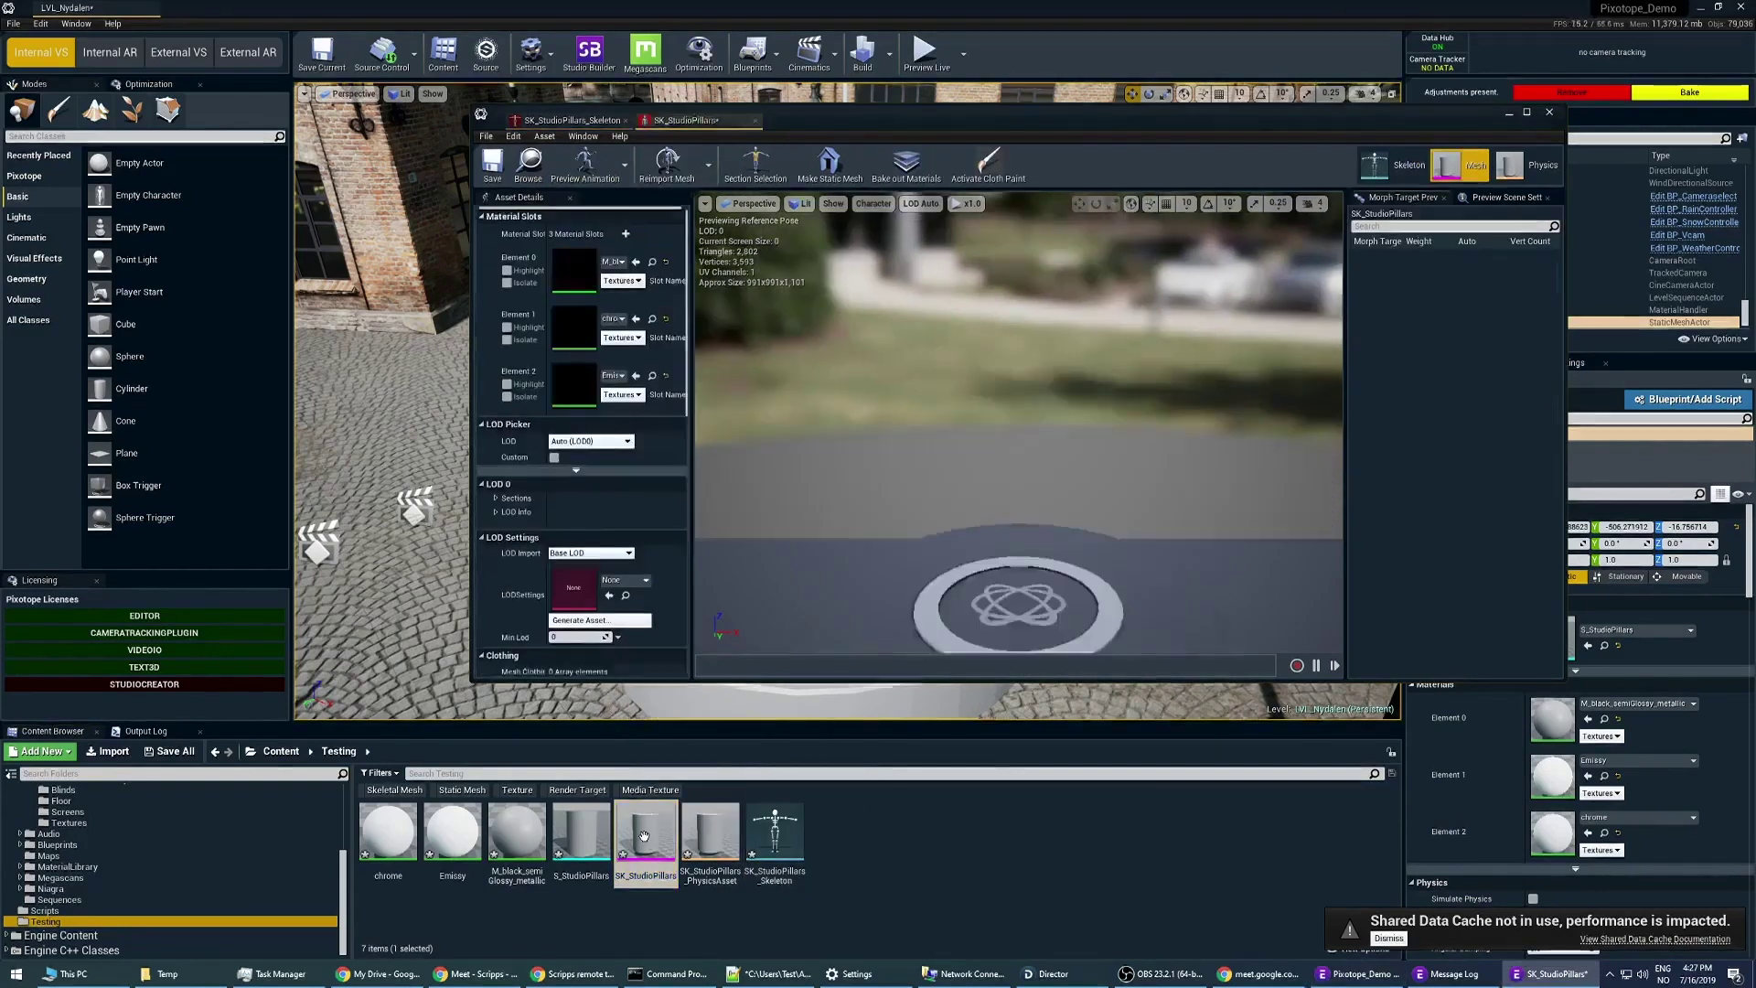
{"action": "left_click_drag", "start_coordinate": [719, 371], "coordinate": [810, 366]}
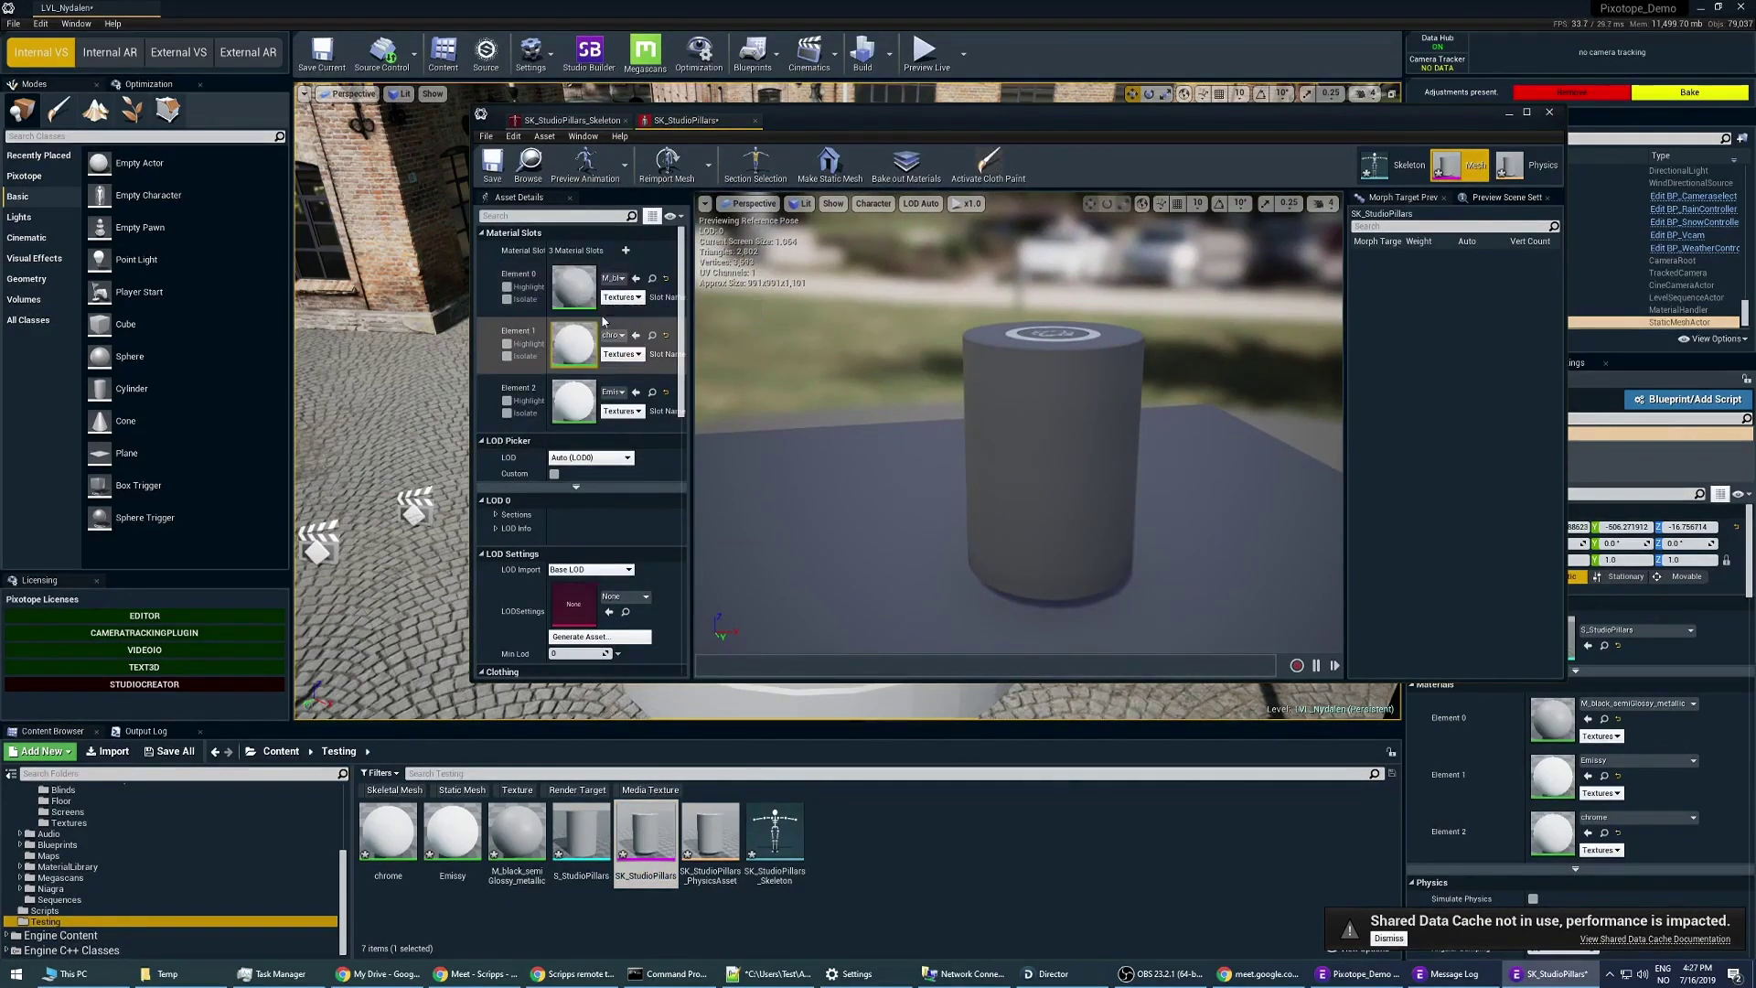
{"action": "scroll", "coordinate": [521, 538], "scroll_direction": "down", "scroll_amount": 3}
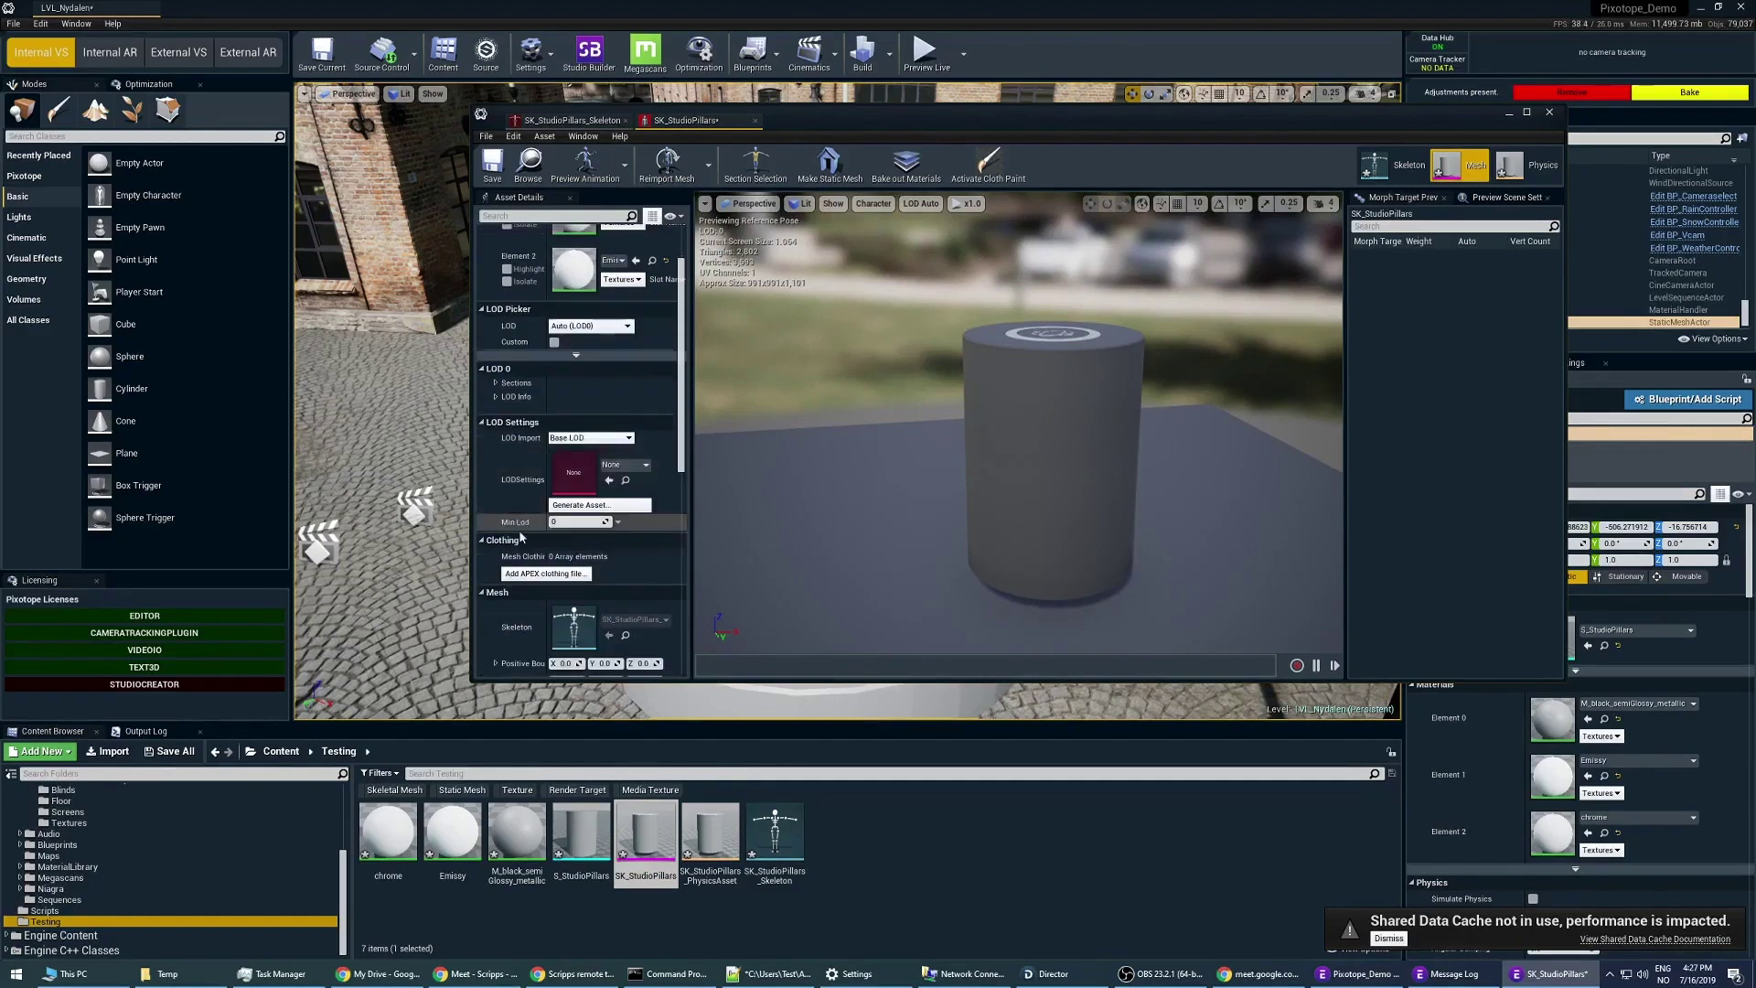
{"action": "scroll", "coordinate": [521, 537], "scroll_direction": "down", "scroll_amount": 4}
{"action": "scroll", "coordinate": [525, 574], "scroll_direction": "up", "scroll_amount": 3}
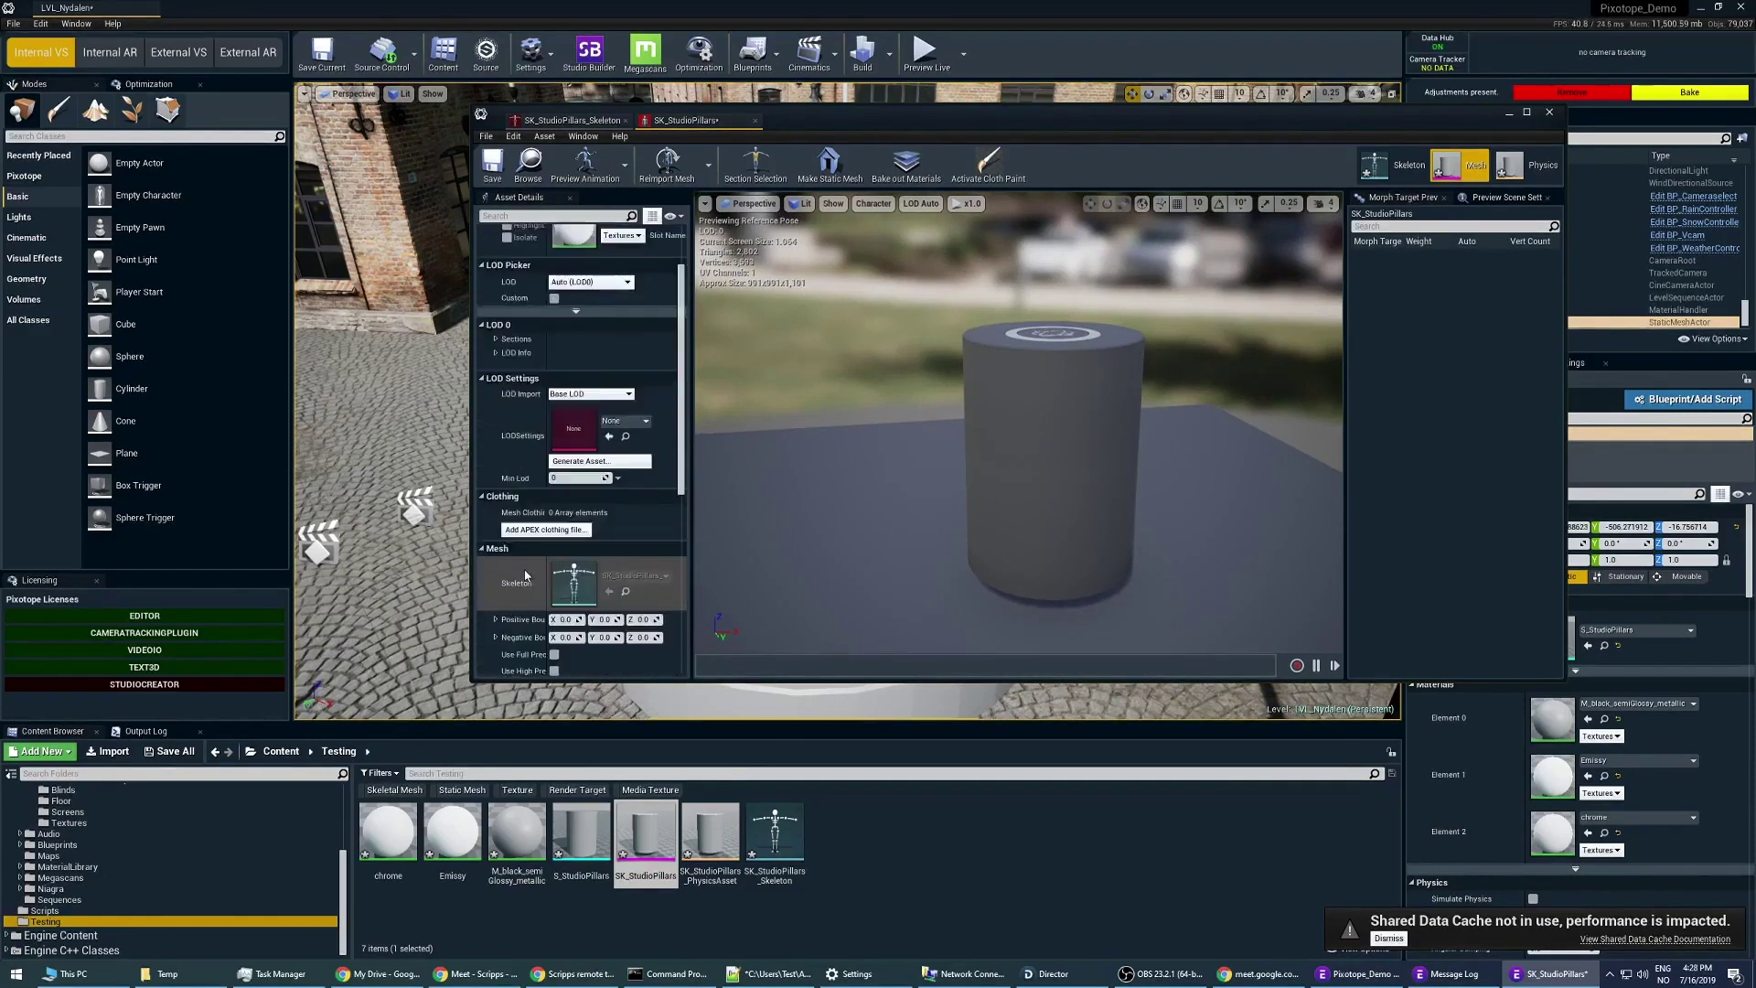
{"action": "scroll", "coordinate": [525, 574], "scroll_direction": "up", "scroll_amount": 4}
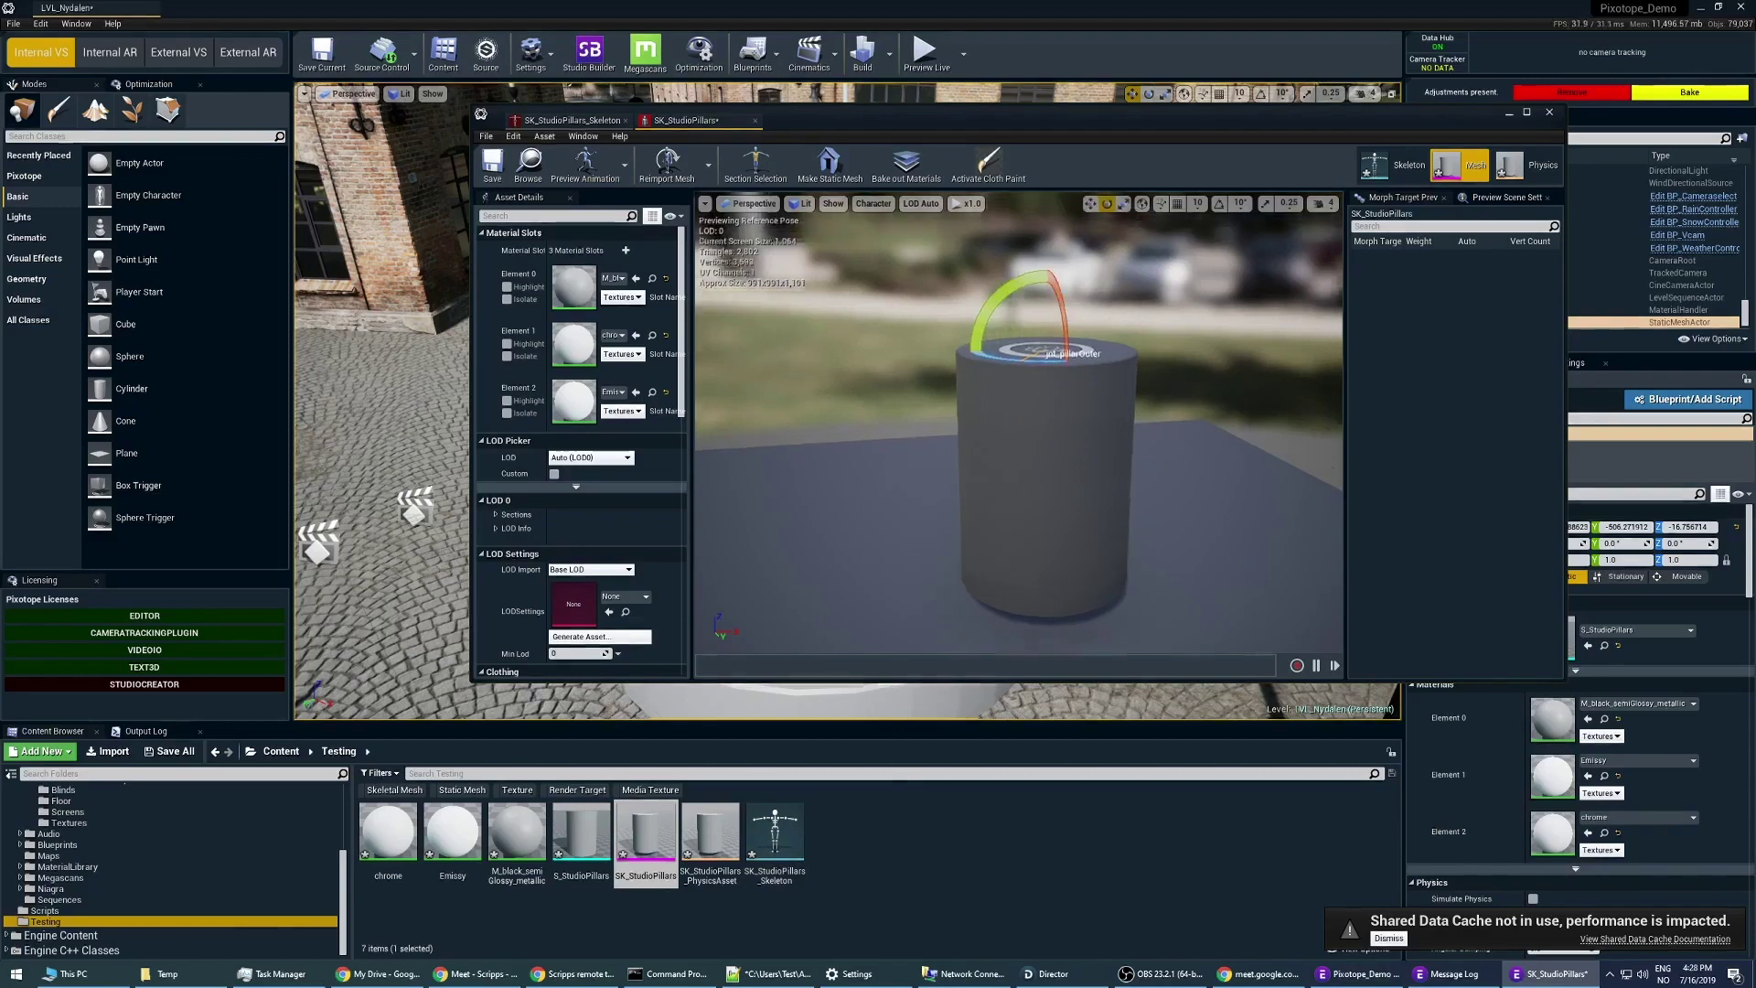
{"action": "mouse_move", "coordinate": [1079, 377]}
{"action": "left_mouse_down"}
{"action": "mouse_move", "coordinate": [1079, 302]}
{"action": "mouse_move", "coordinate": [1168, 393]}
{"action": "left_mouse_up"}
Step: Close the mesh editor and drop A_StudioPillars.fbx from Temp into the Testing folder
{"action": "key", "text": "ctrl+w"}
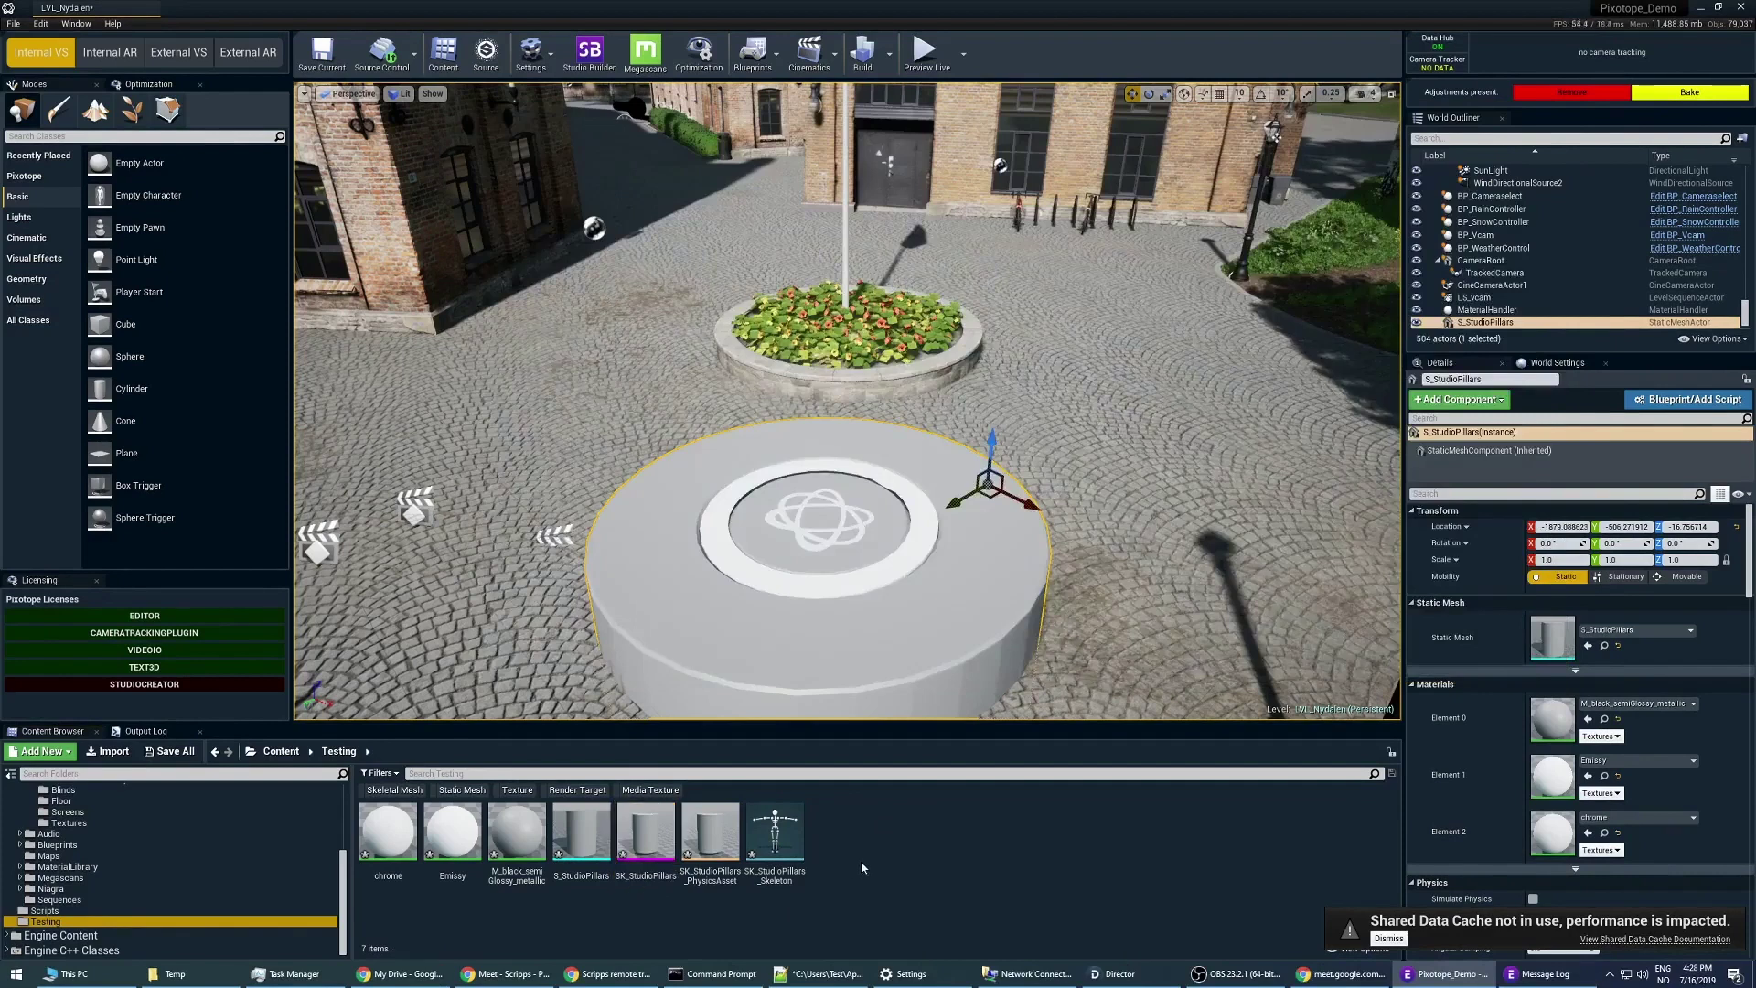
{"action": "key", "text": "alt+Tab"}
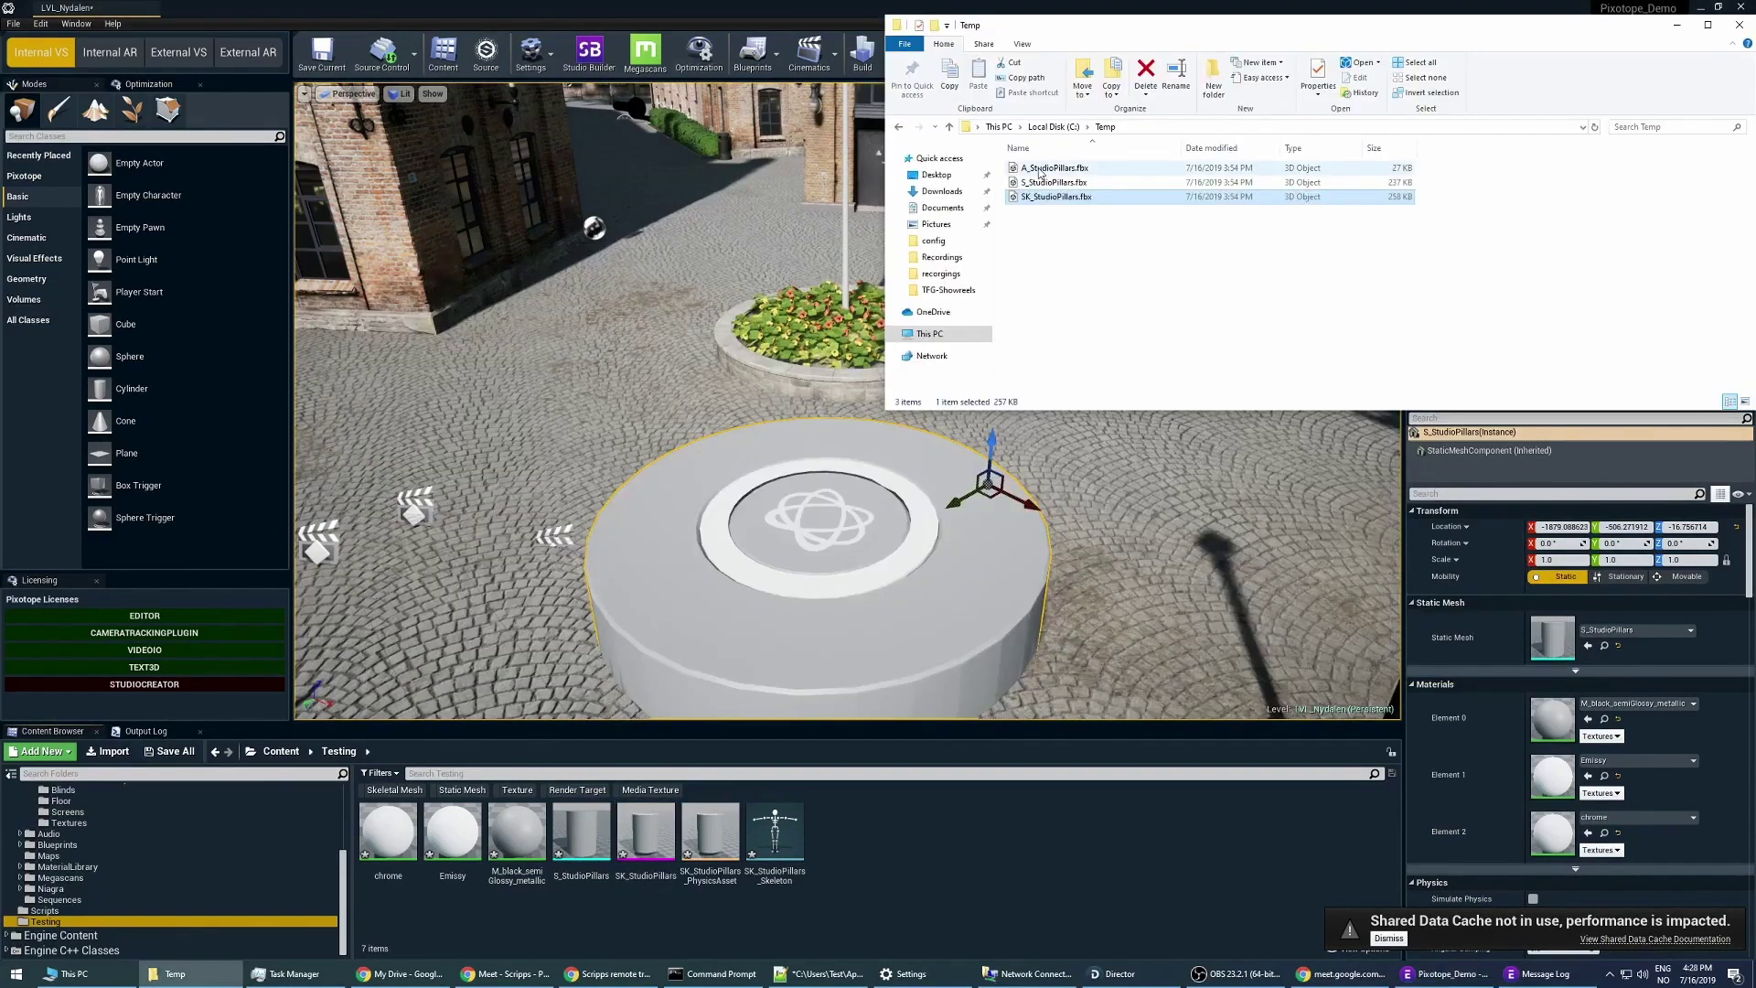
{"action": "left_click", "coordinate": [1044, 170]}
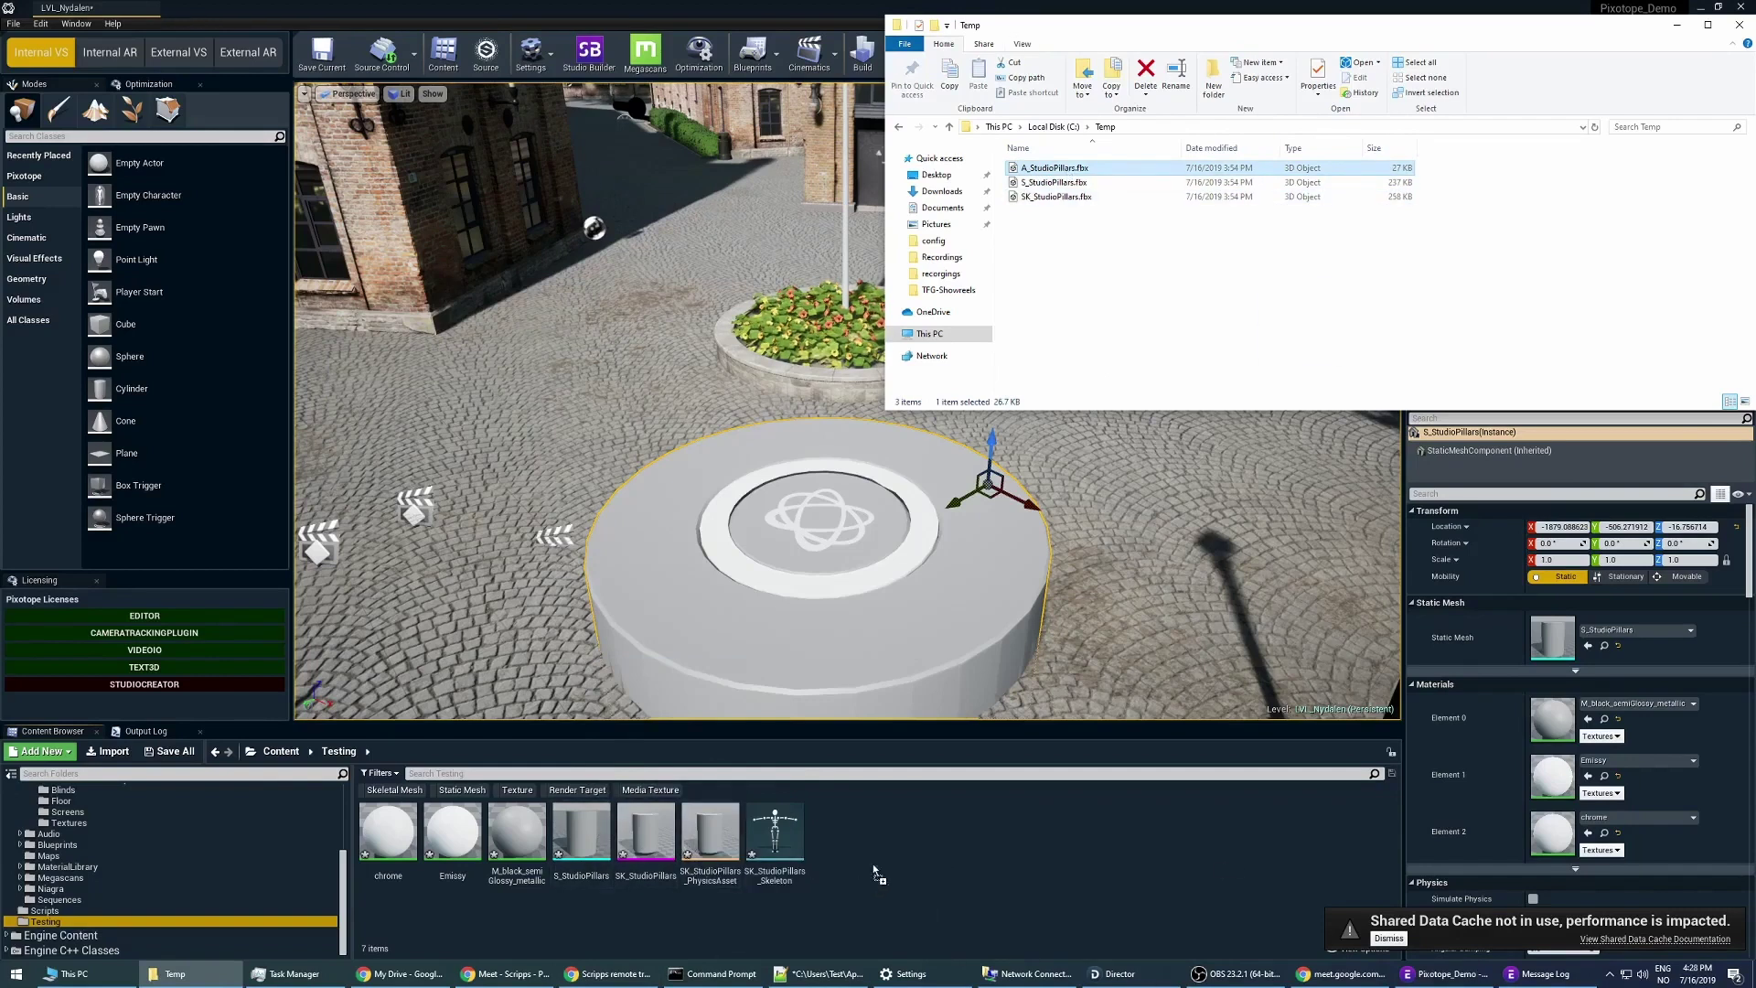
{"action": "left_click_drag", "start_coordinate": [883, 834], "coordinate": [880, 831]}
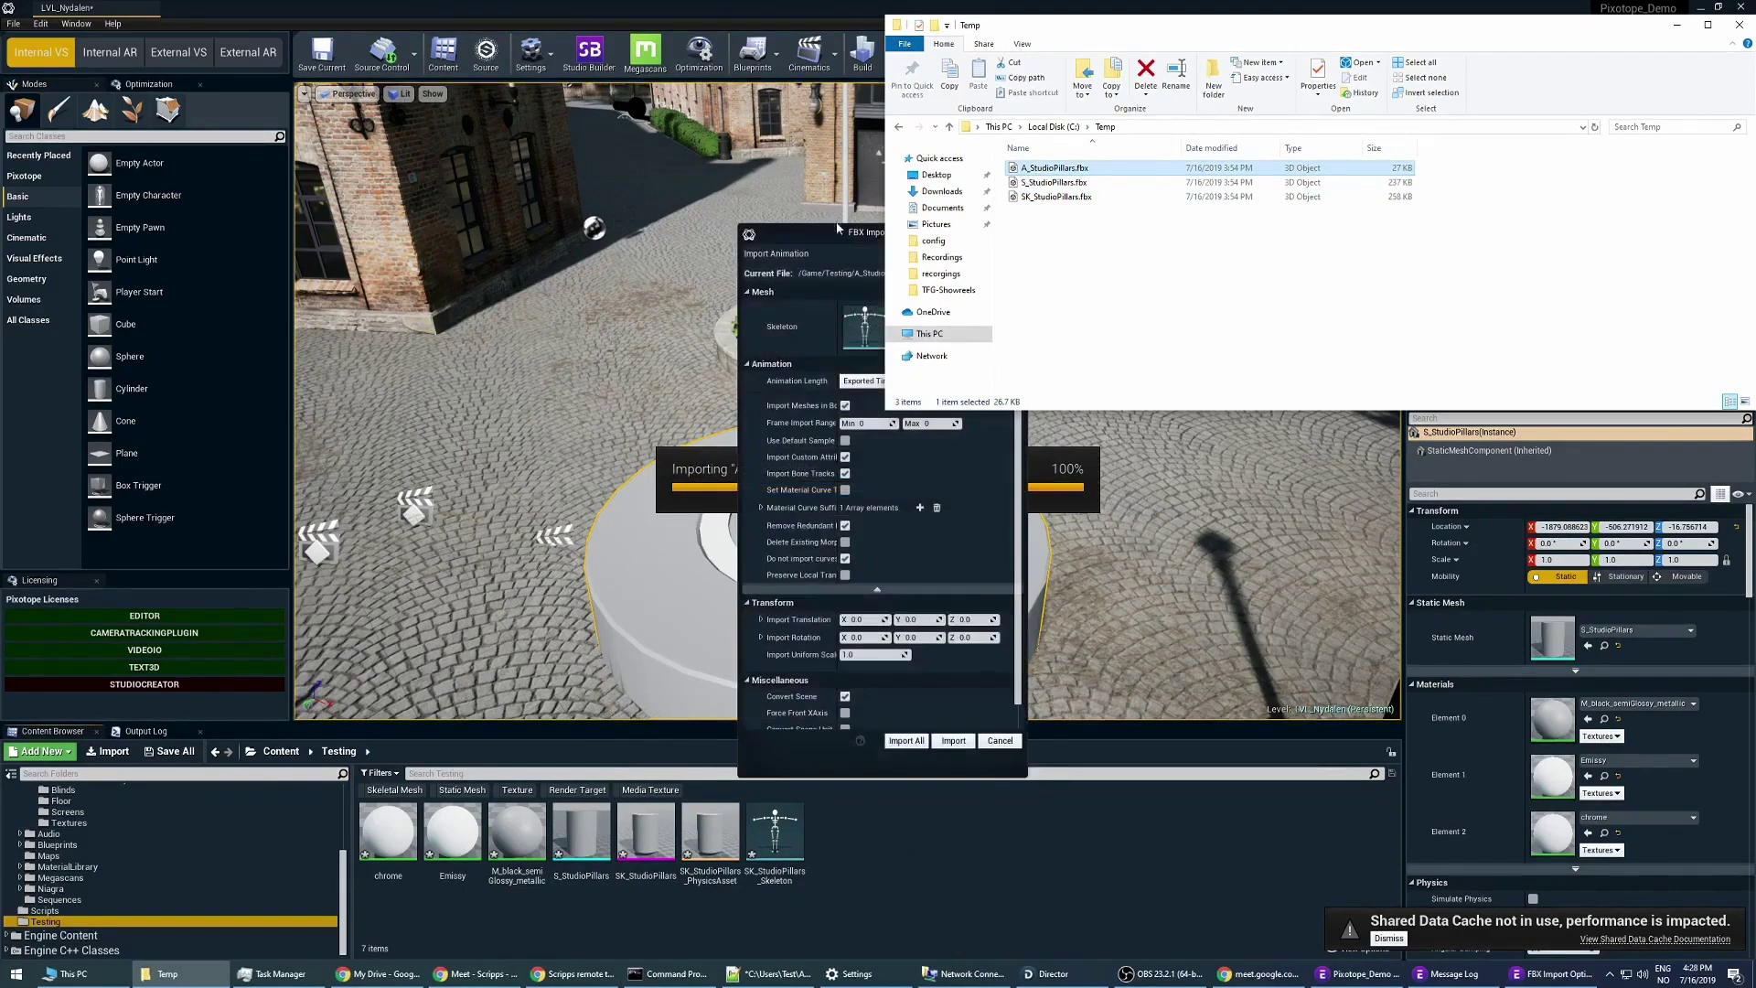
Step: Keep SK_StudioPillars_Skeleton as the animation's target skeleton in FBX Import Options
{"action": "left_click", "coordinate": [838, 230]}
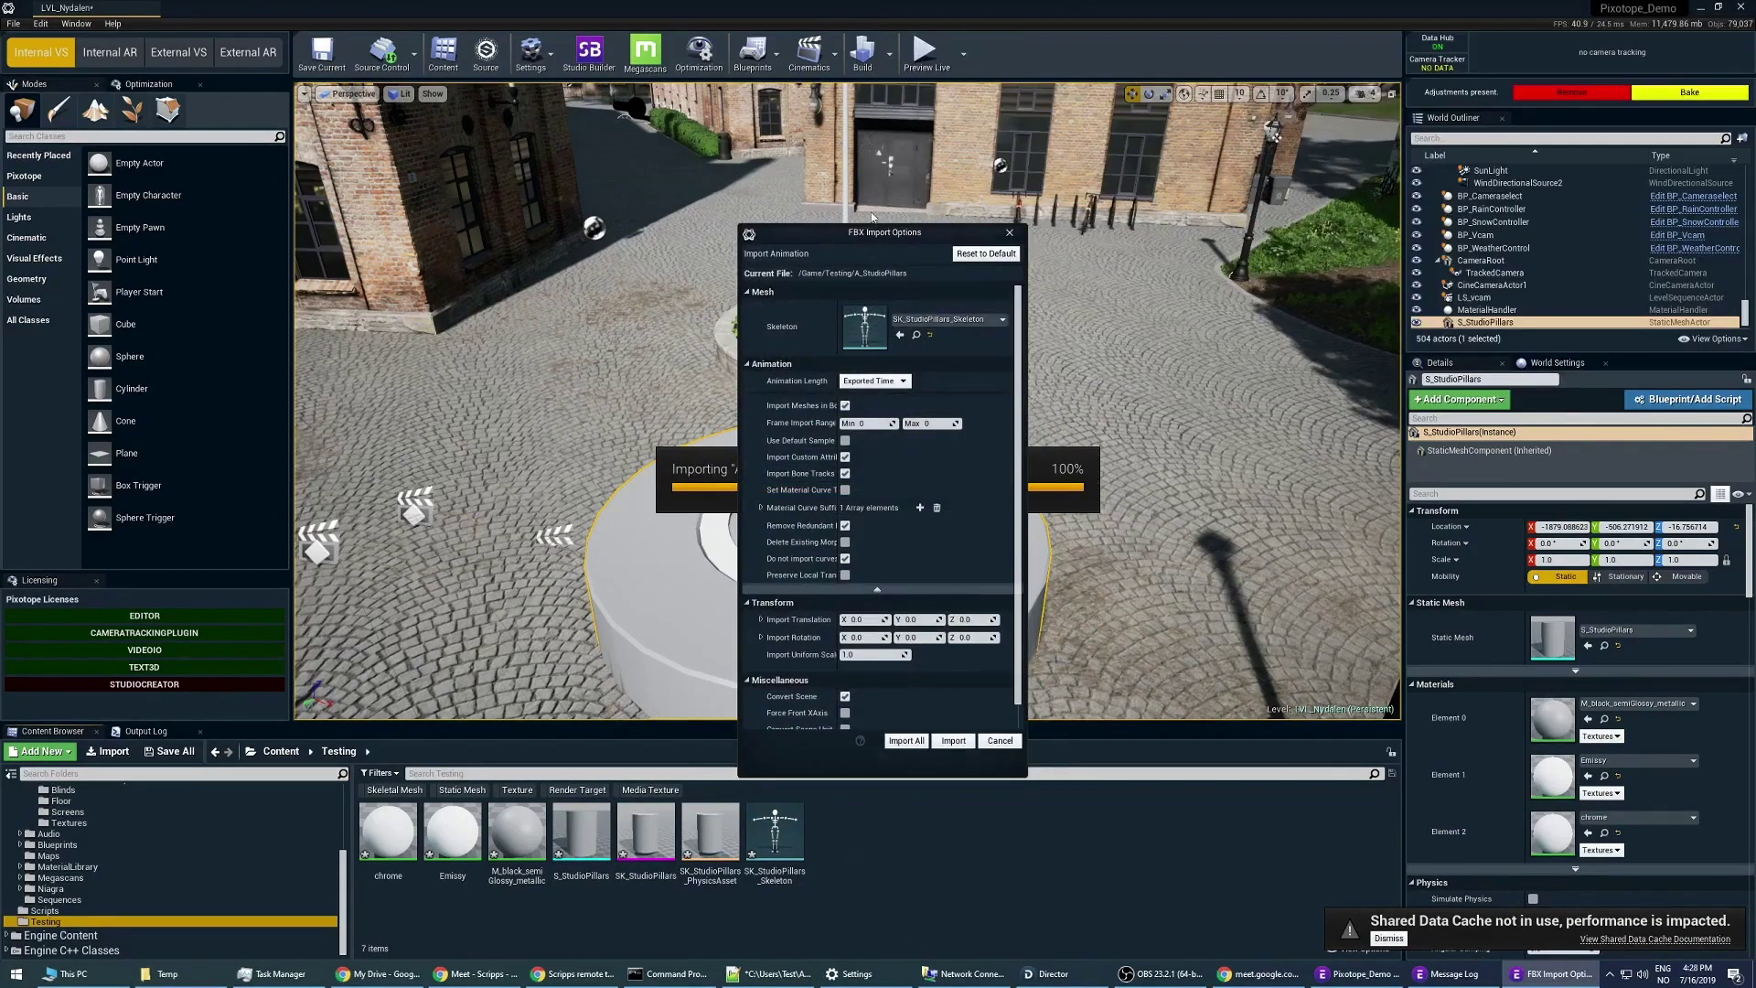
{"action": "left_click_drag", "start_coordinate": [885, 234], "coordinate": [443, 125]}
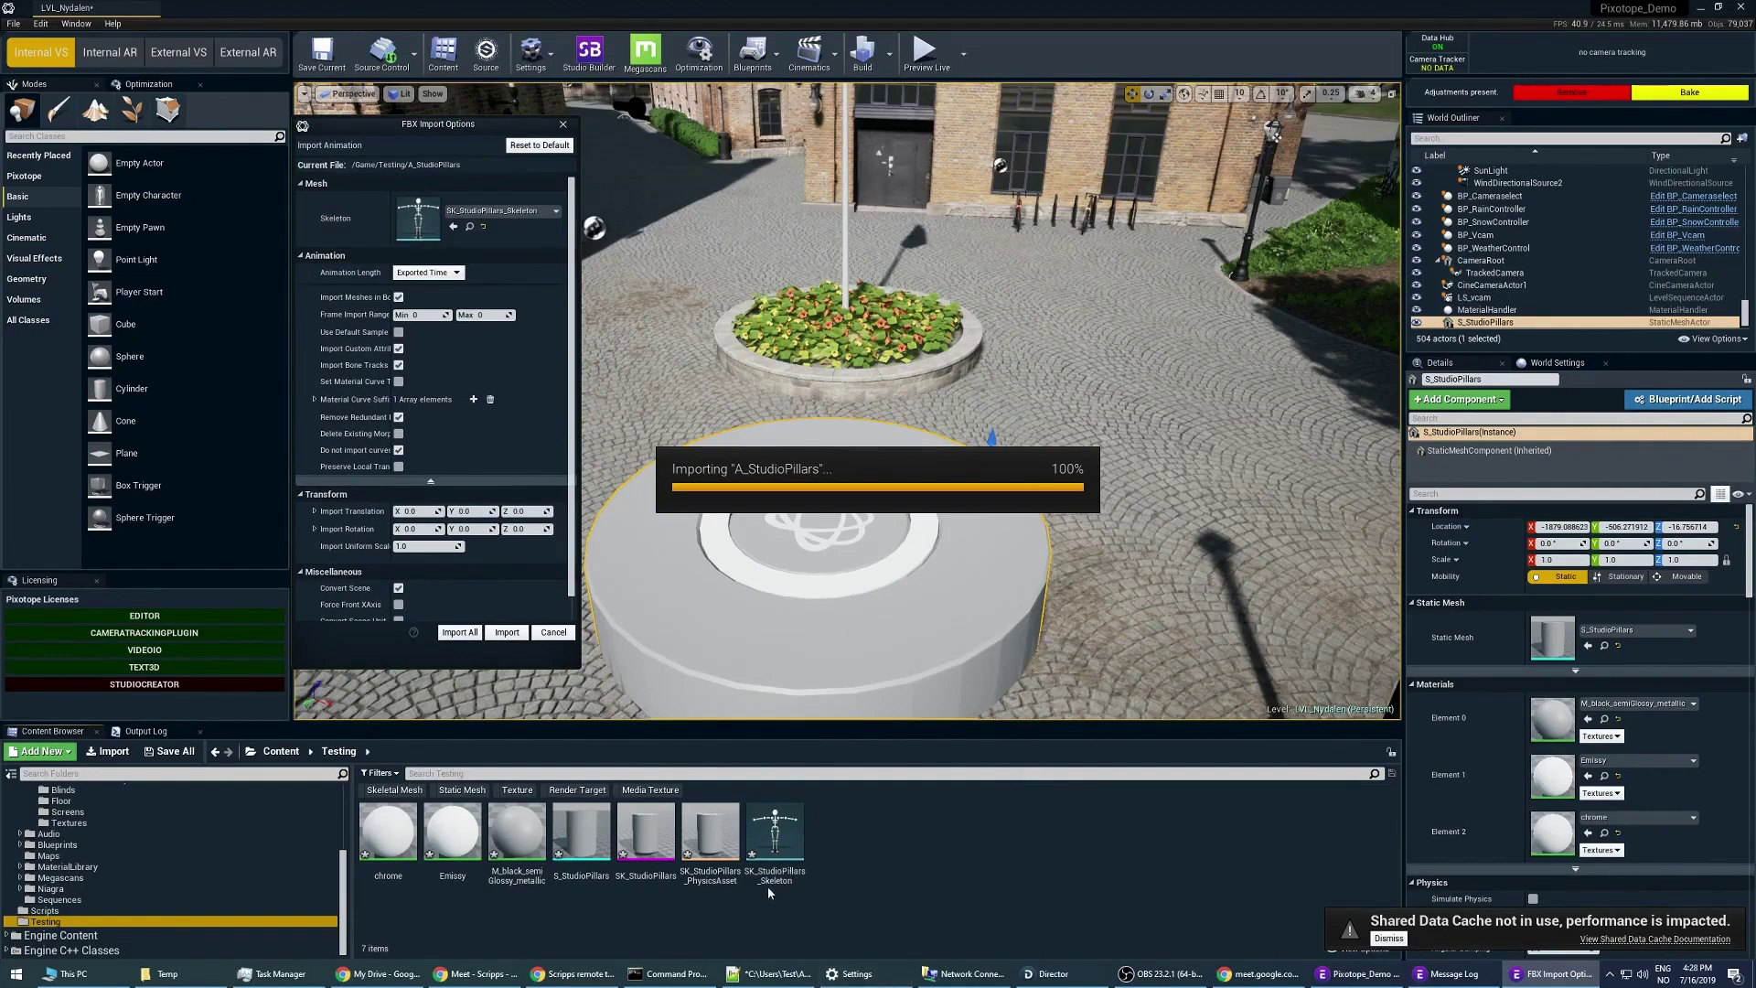
{"action": "left_click", "coordinate": [503, 211]}
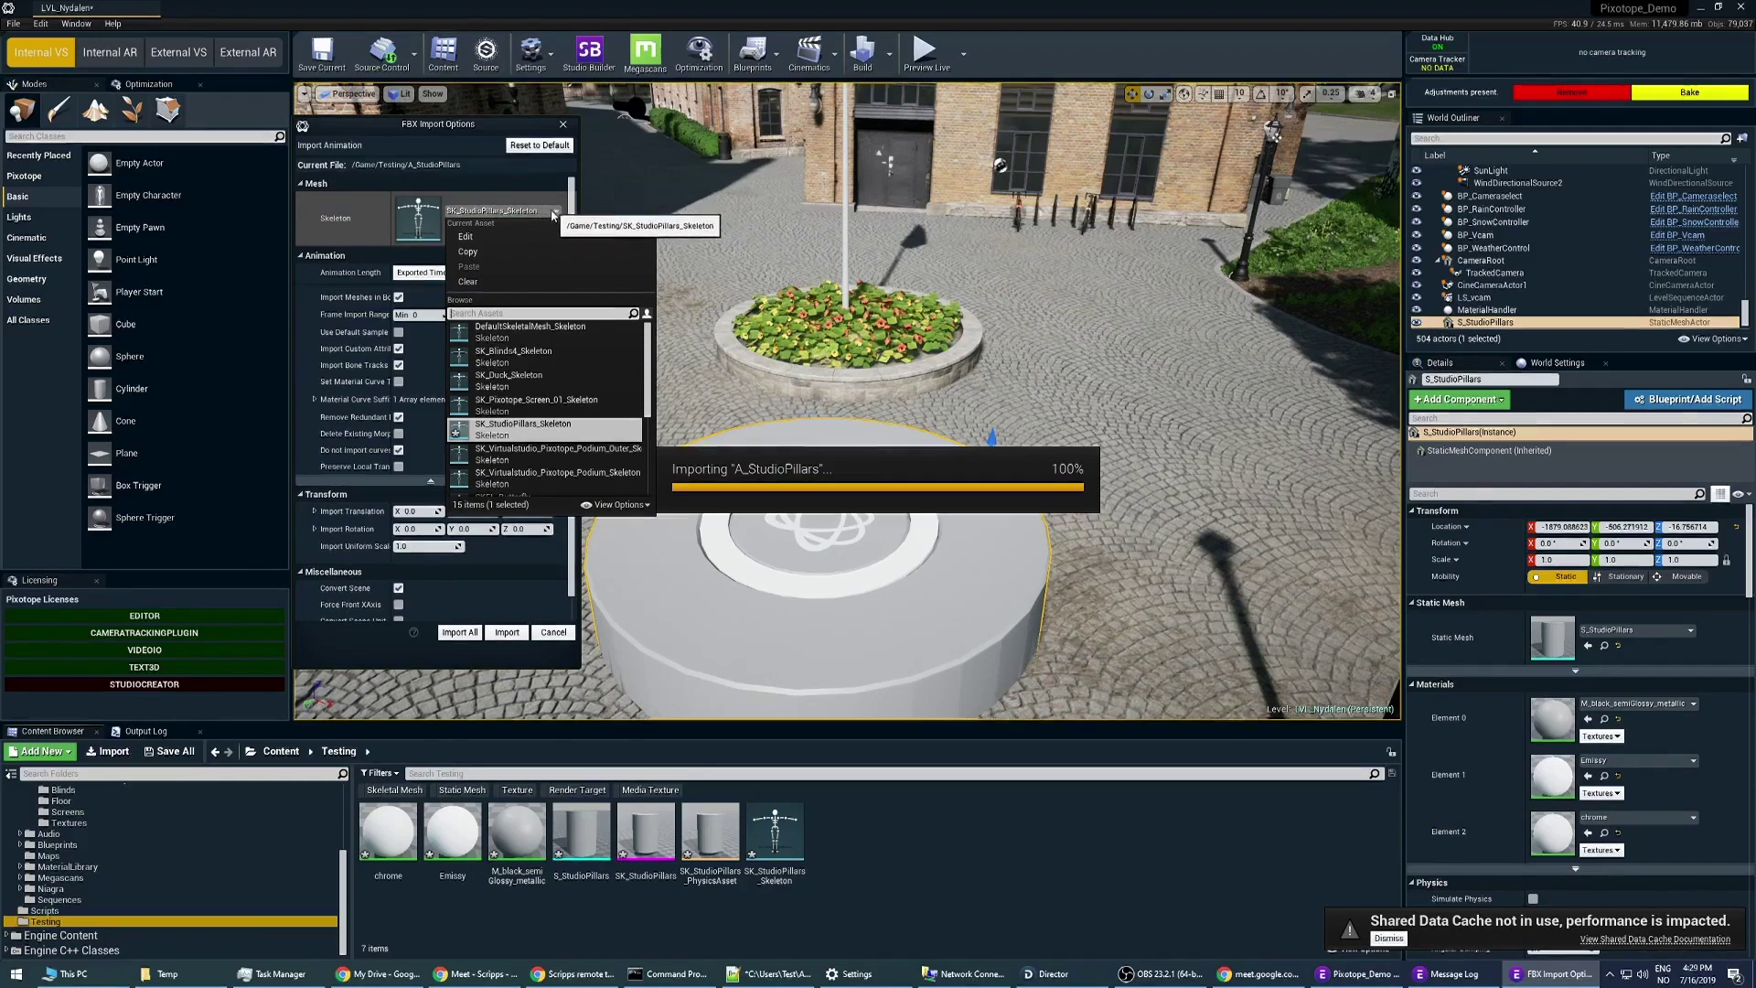
{"action": "left_click", "coordinate": [557, 211]}
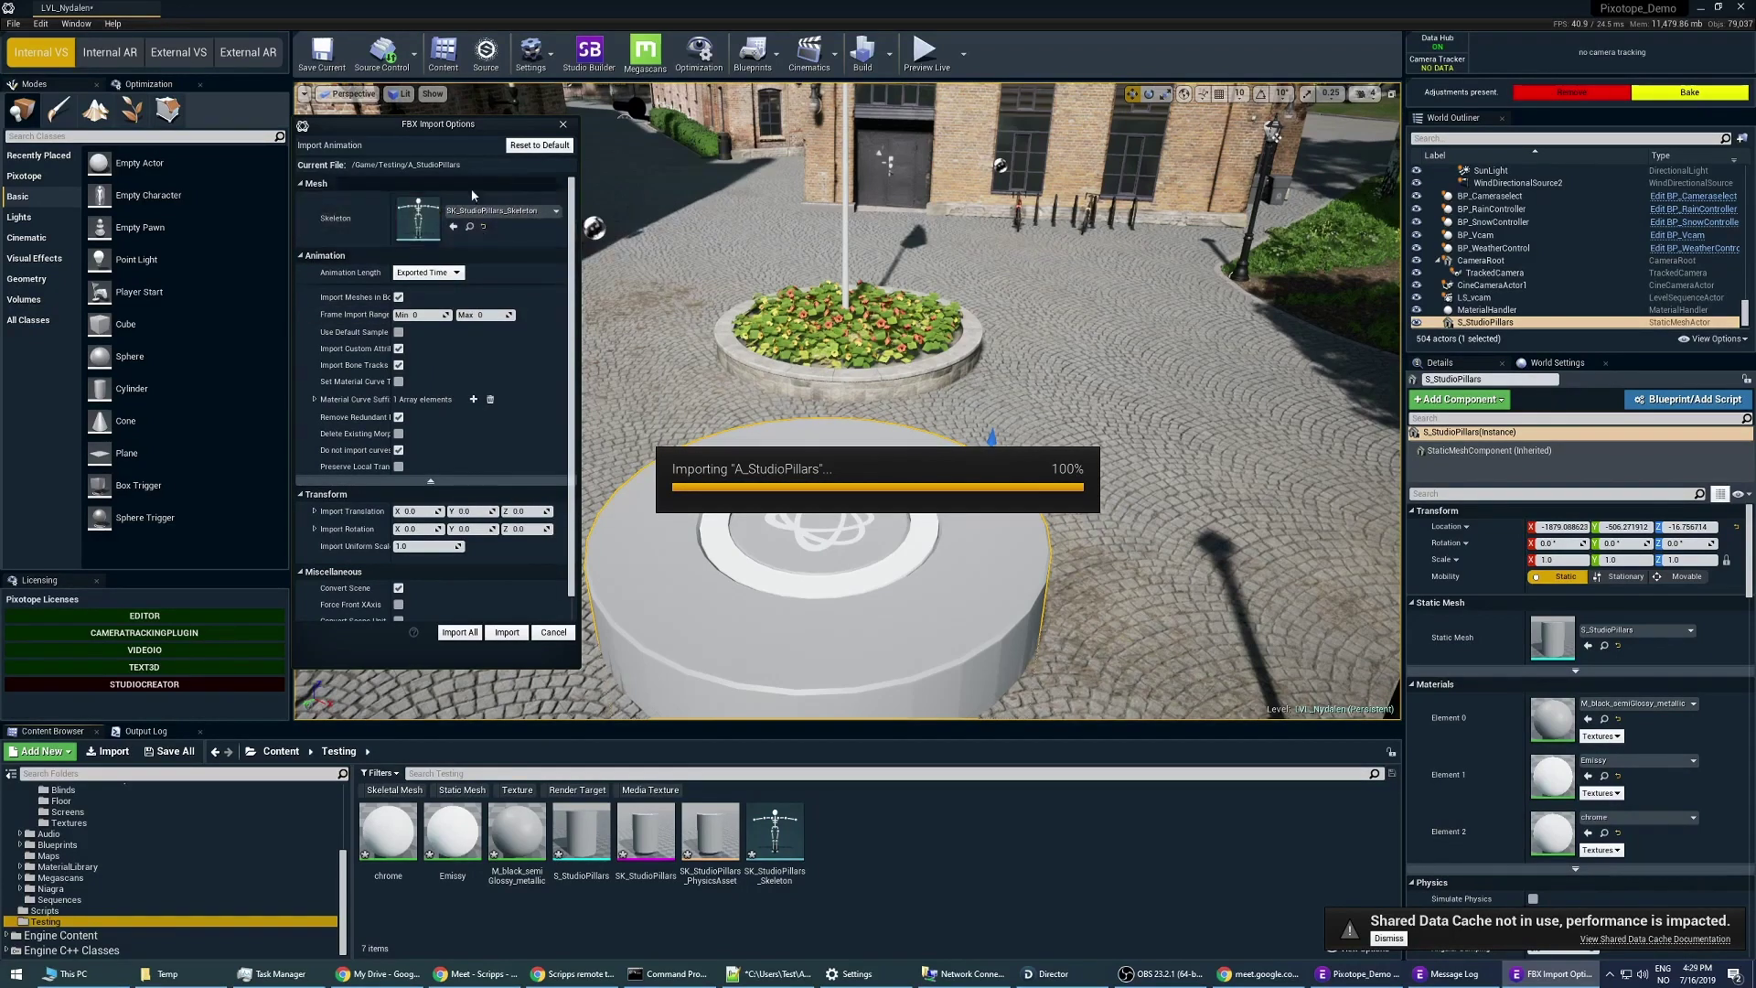
{"action": "scroll", "coordinate": [370, 435], "scroll_direction": "down", "scroll_amount": 1}
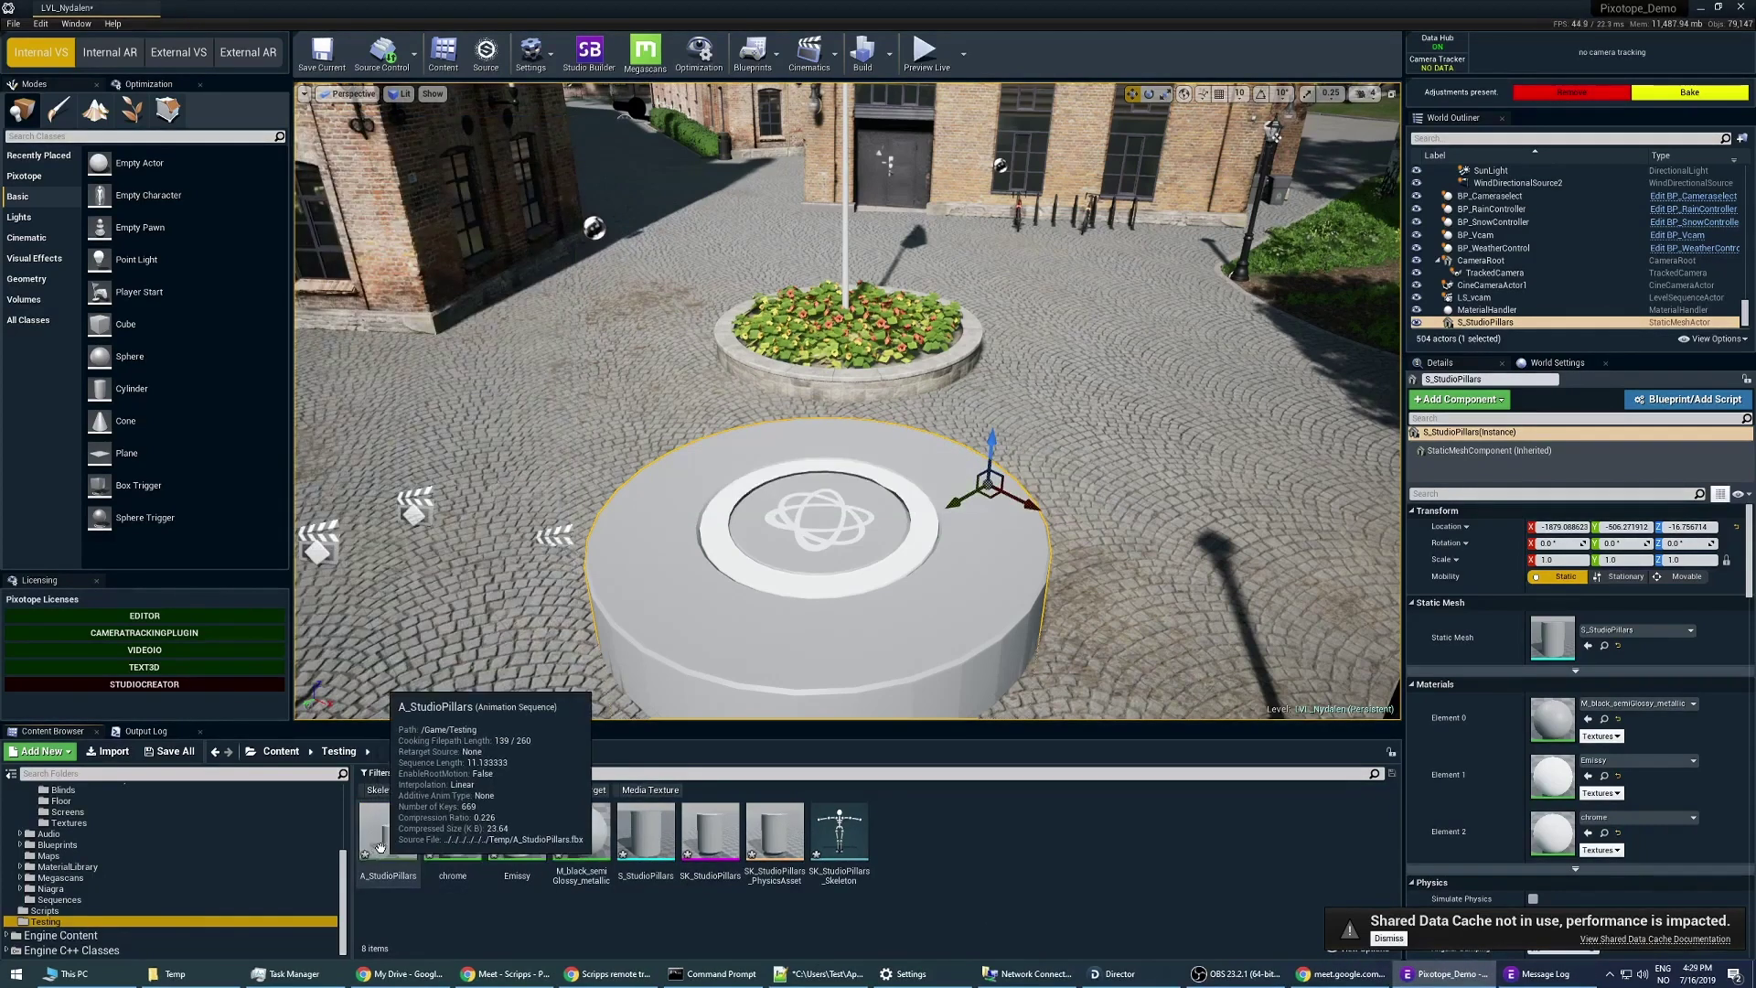
Step: Place an A_StudioPillars actor in the courtyard and open its animation in the Animation editor
{"action": "mouse_move", "coordinate": [395, 821]}
{"action": "left_mouse_down"}
{"action": "mouse_move", "coordinate": [430, 850]}
{"action": "mouse_move", "coordinate": [400, 853]}
{"action": "mouse_move", "coordinate": [630, 391]}
{"action": "left_mouse_up"}
{"action": "right_click_drag", "start_coordinate": [629, 392], "coordinate": [640, 393]}
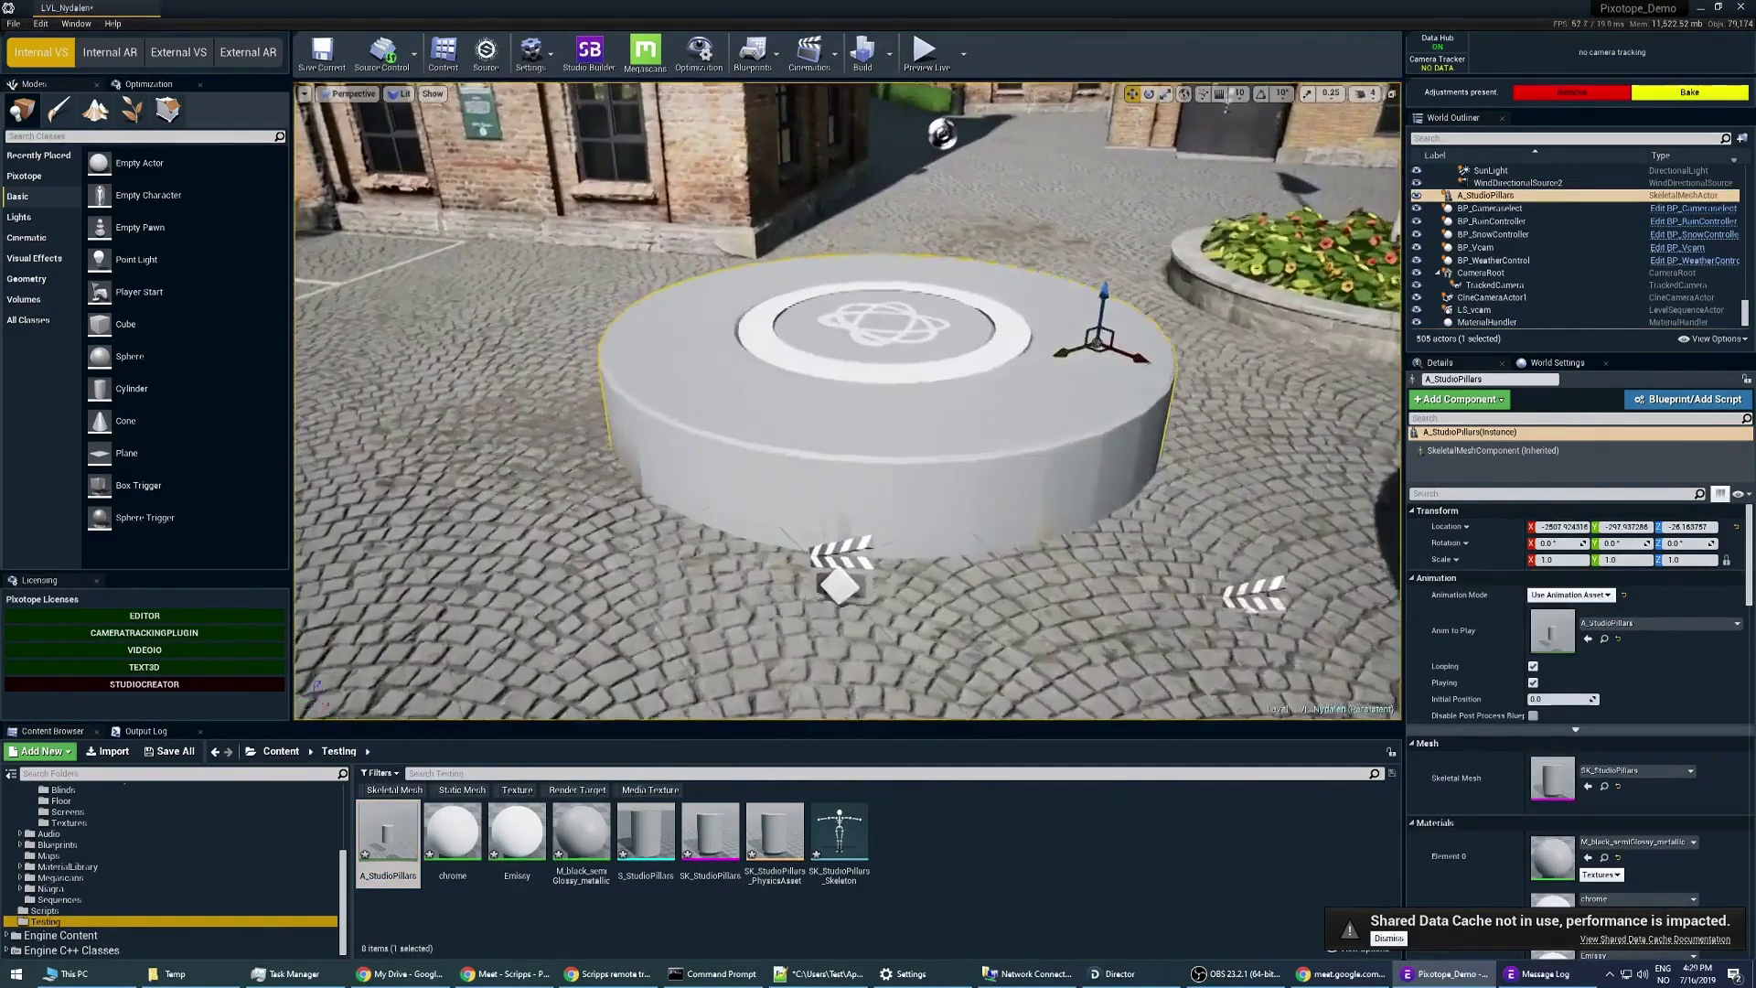
{"action": "double_click", "coordinate": [388, 832]}
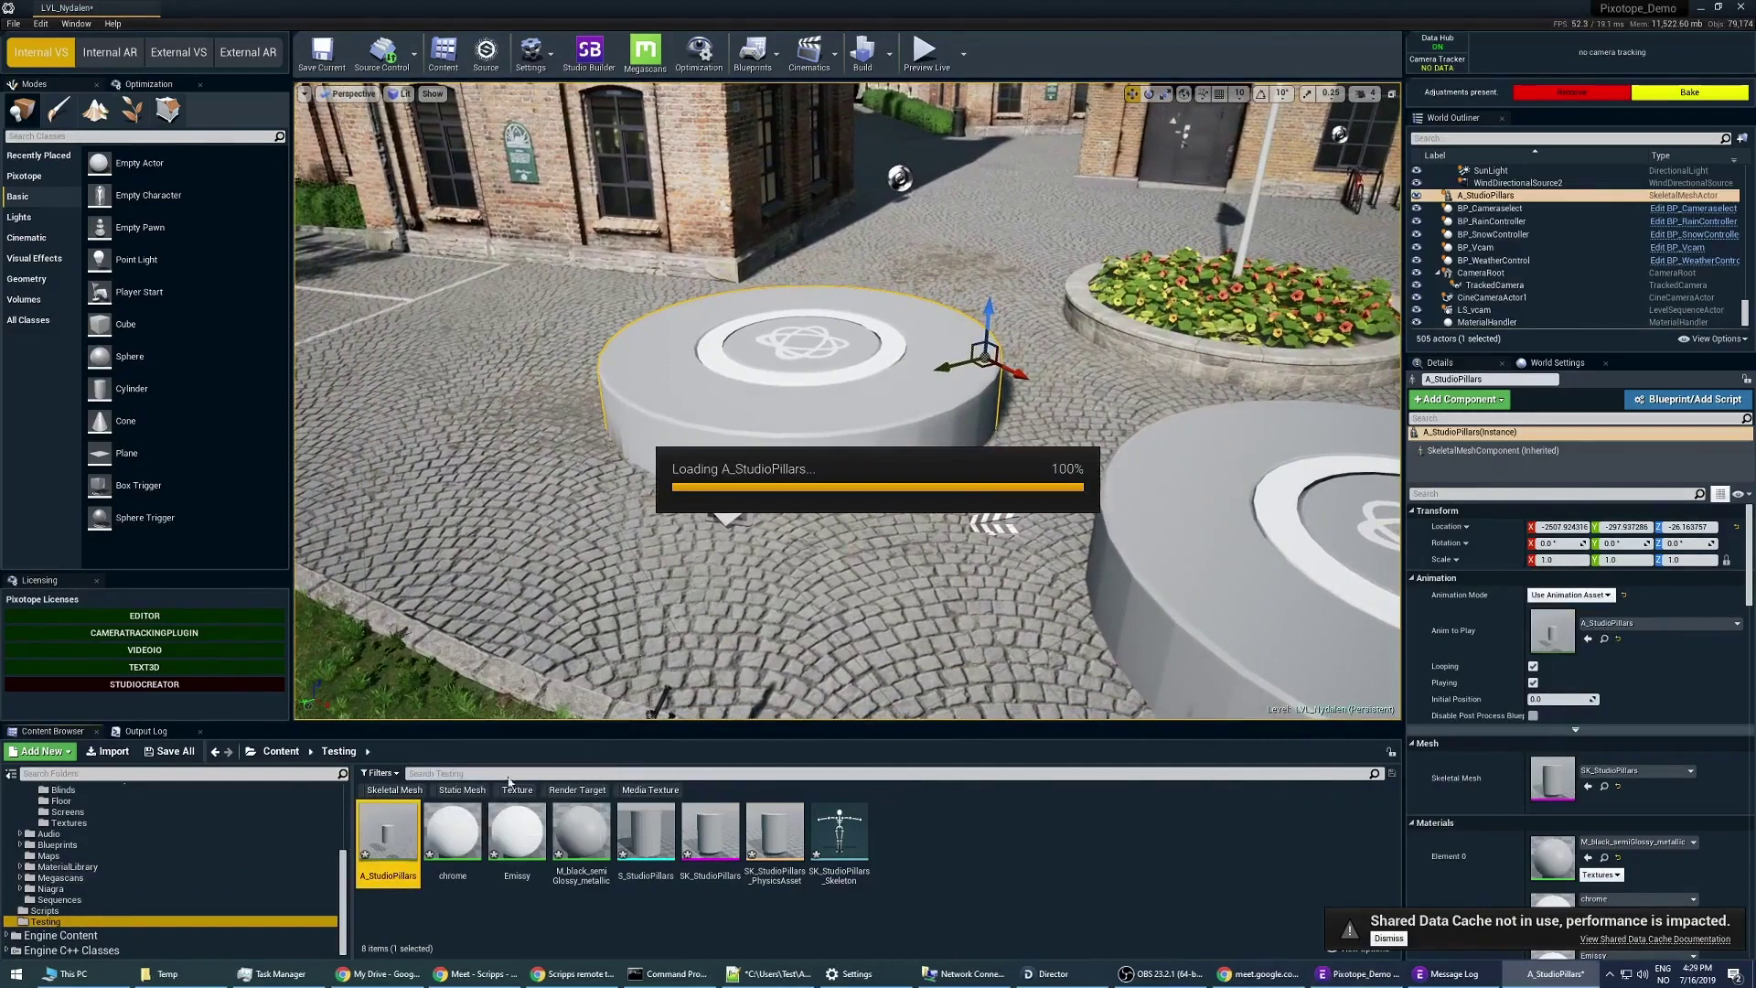